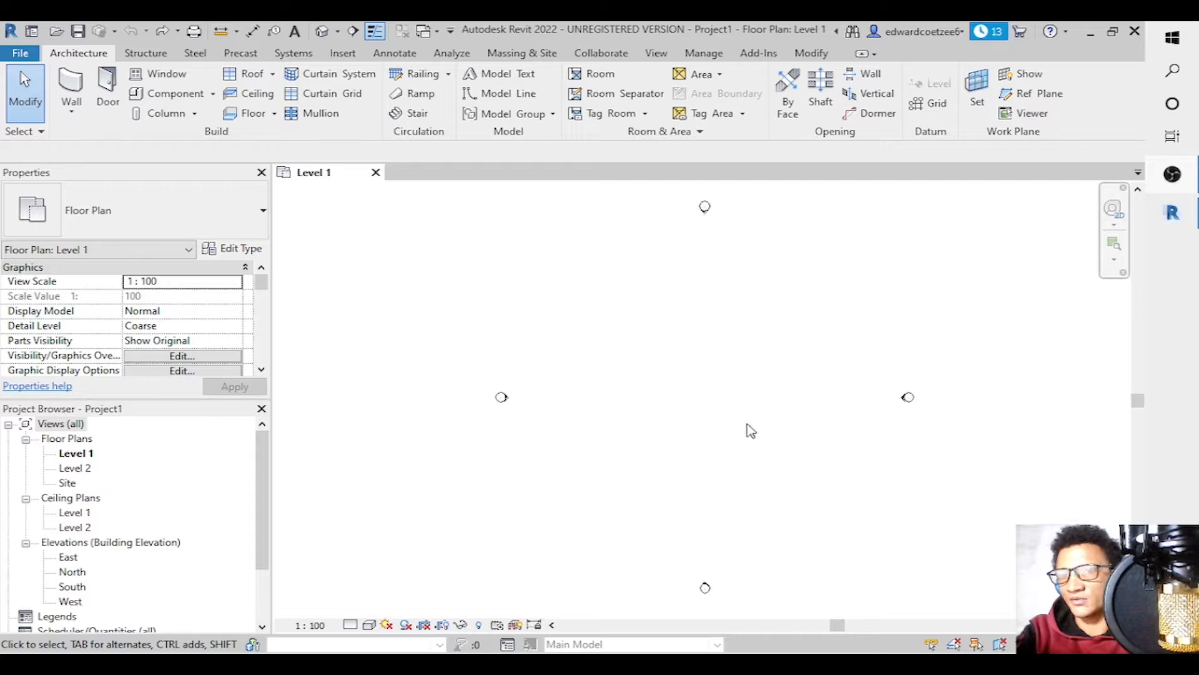
right_click(670, 467)
left_click(609, 412)
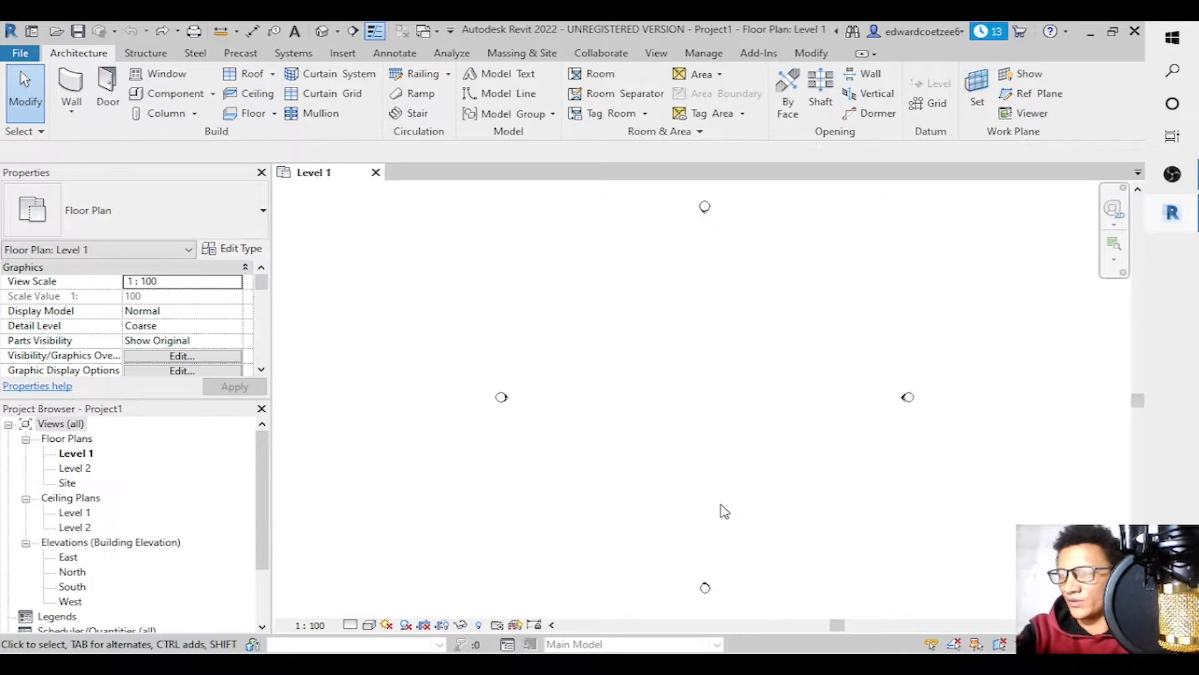
Draw two parallel horizontal grid lines of equal length in the lower half of the Level 1 plan, about 6000 apart.
key("g")
key("r")
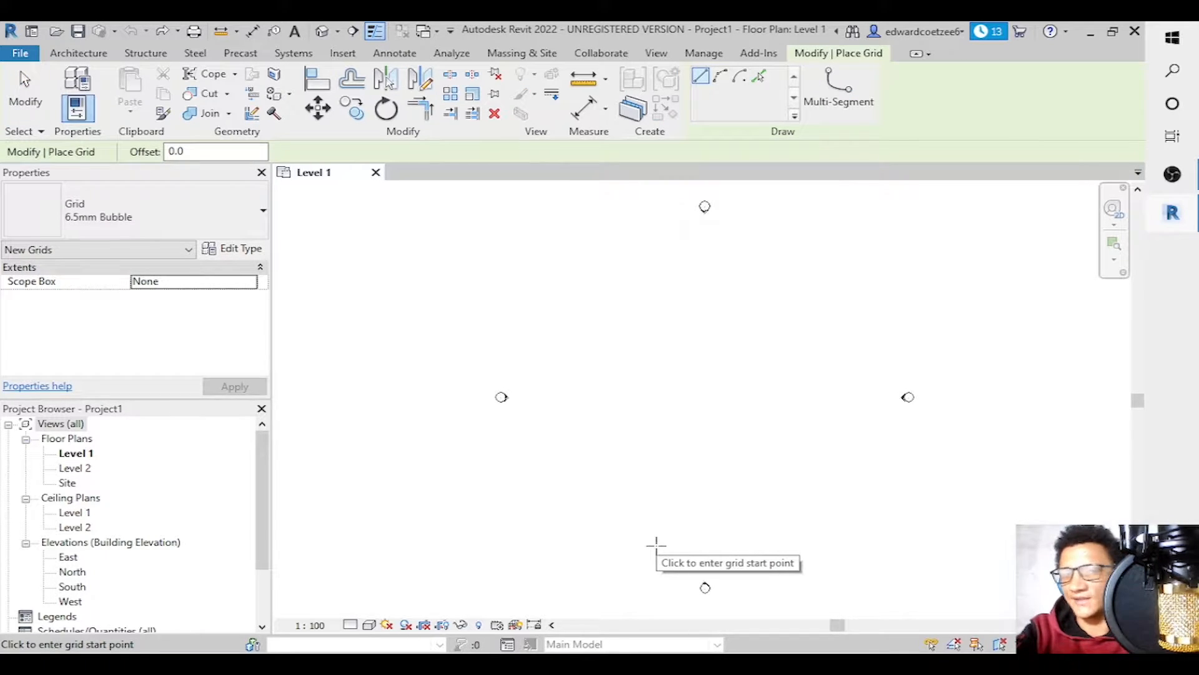
right_click(656, 545)
left_click(549, 487)
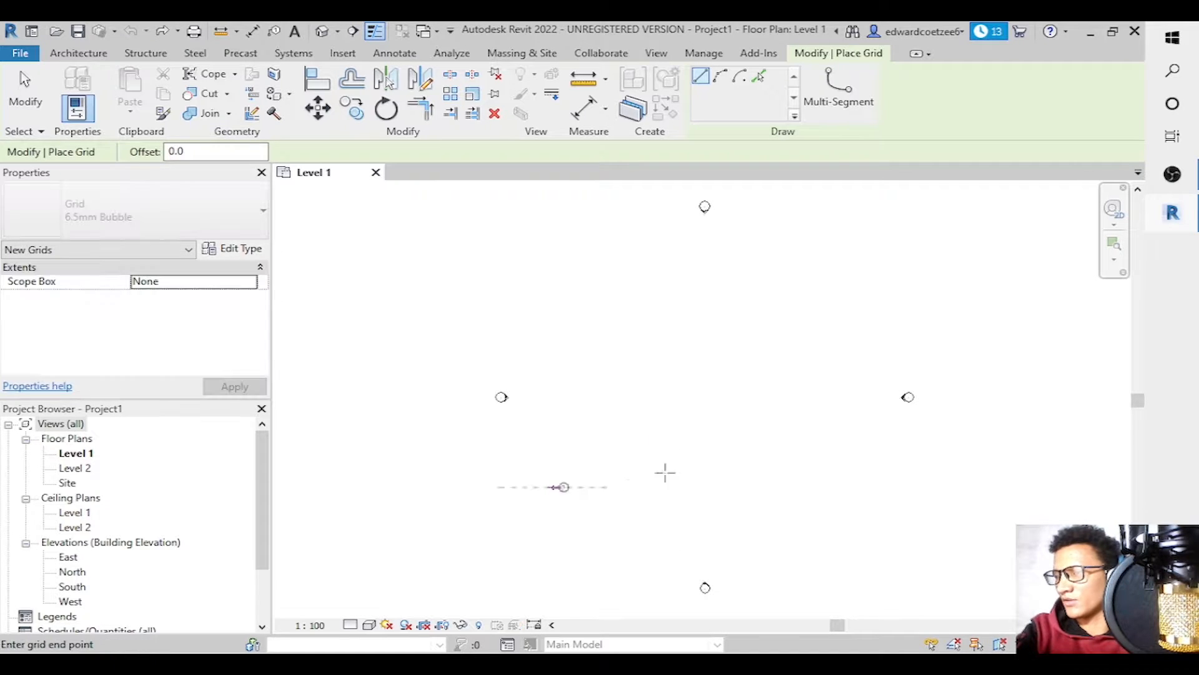
left_click(869, 486)
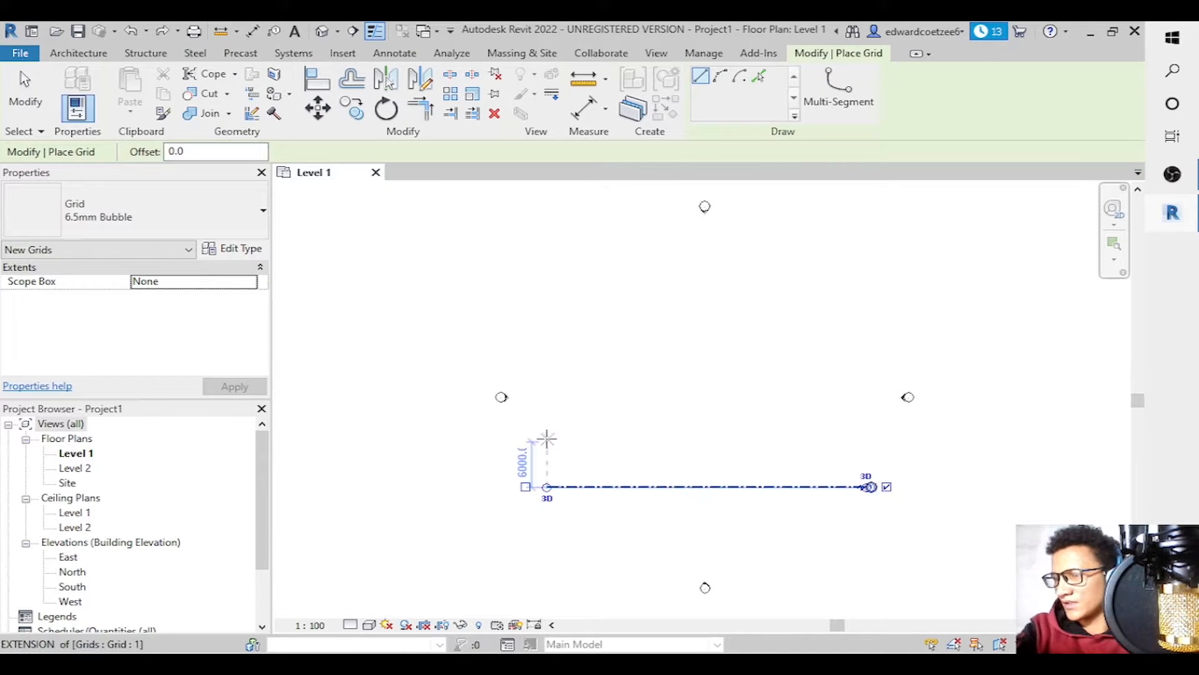
left_click(548, 441)
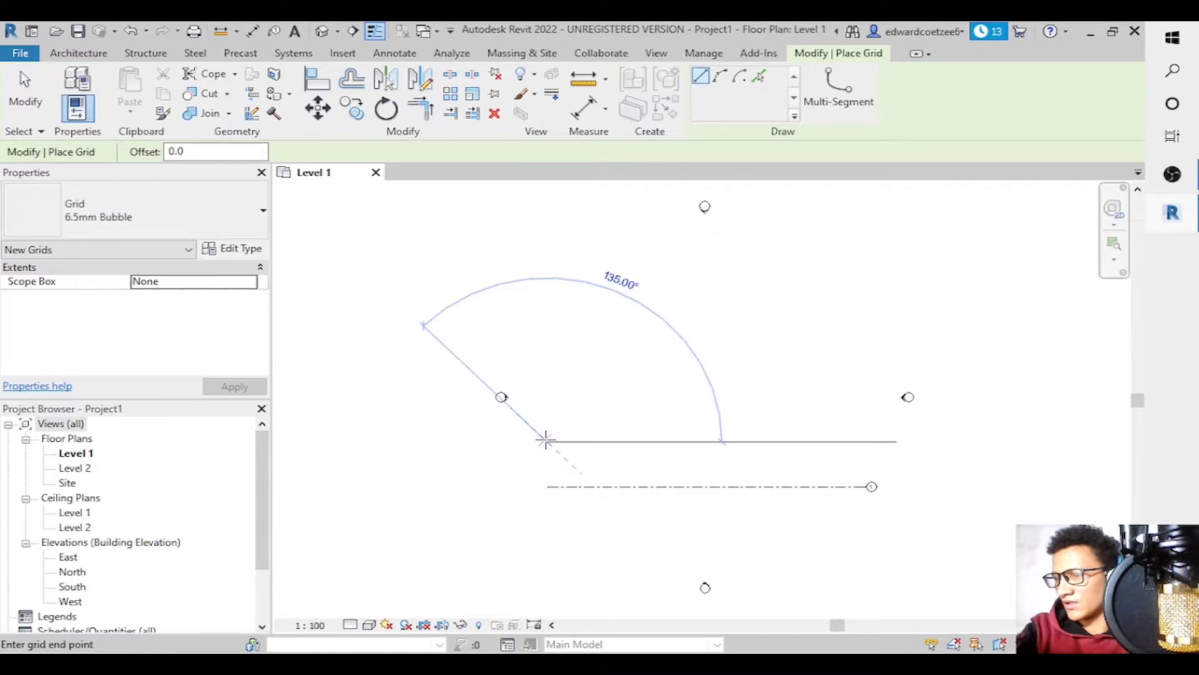
left_click(870, 441)
Draw three more horizontal grid lines above and aligned with the first two, the lowest of them about 5000 above grid 2.
left_click(548, 403)
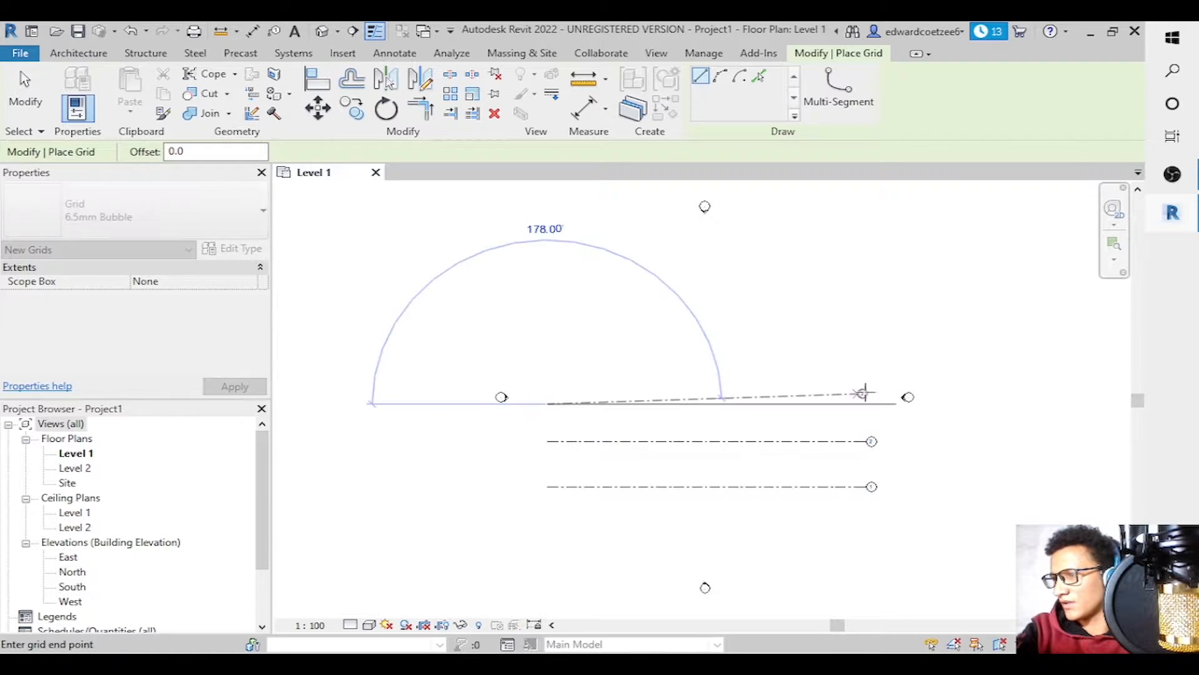
left_click(870, 403)
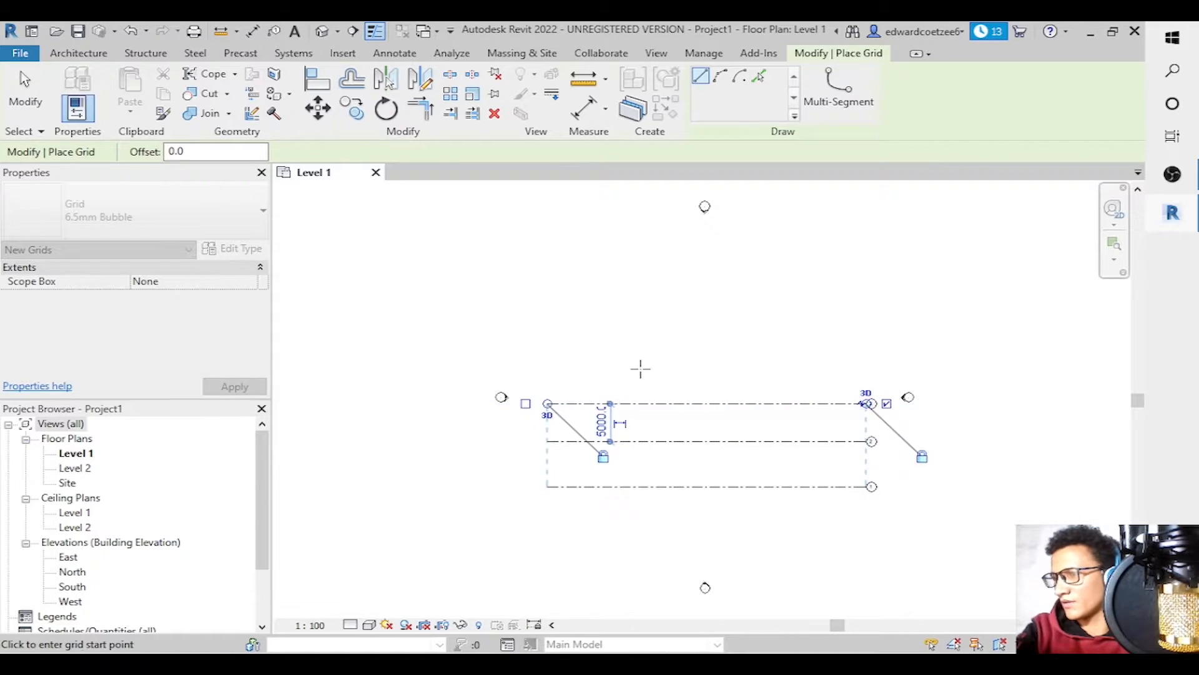
left_click(547, 358)
left_click(870, 358)
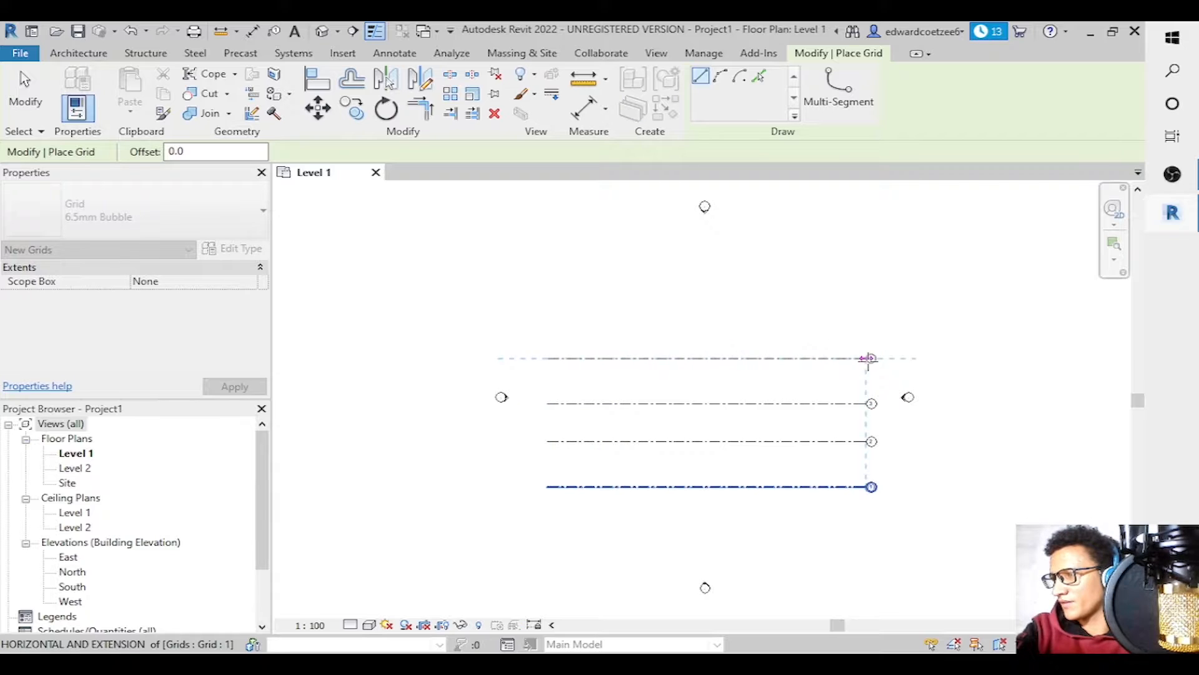
left_click(548, 313)
left_click(870, 313)
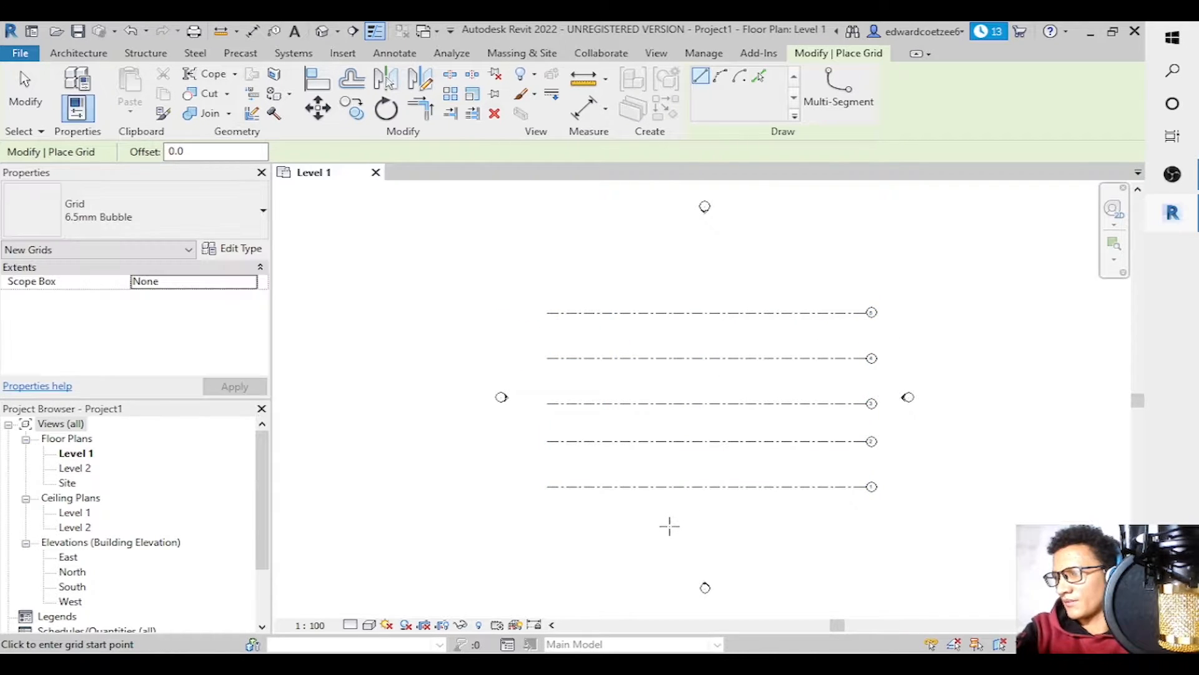
Try a vertical grid line across the five horizontal grids, then delete it.
left_click(669, 525)
left_click(669, 265)
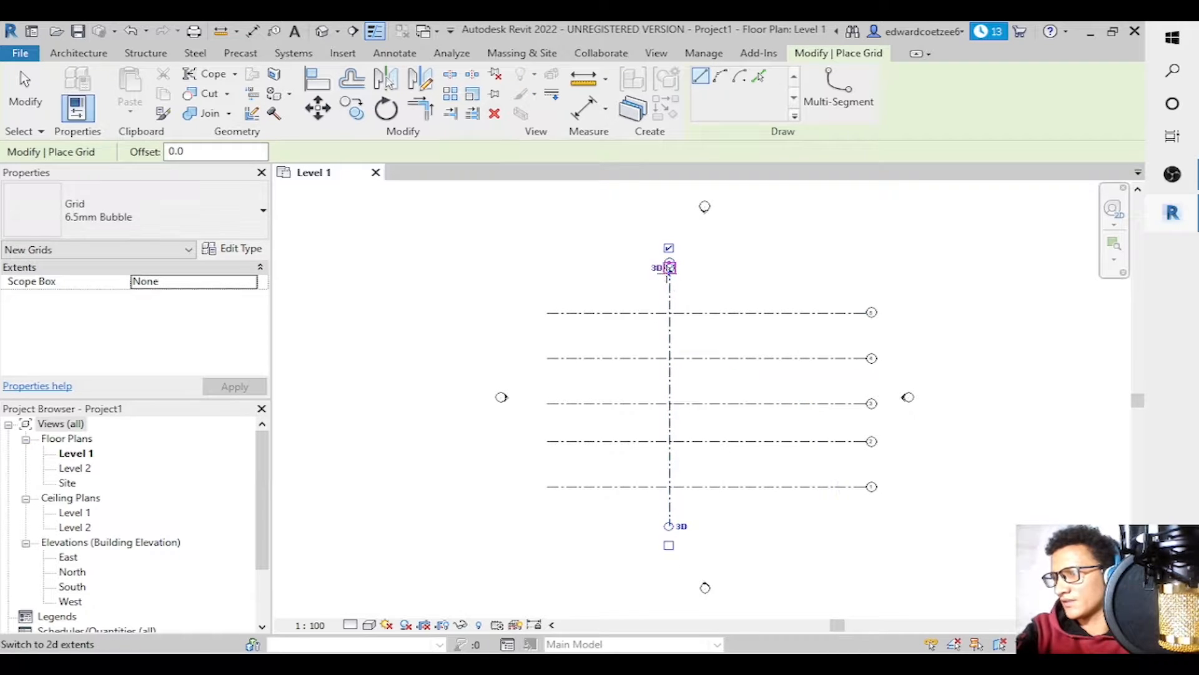
key("Escape")
key("Escape")
left_click(669, 291)
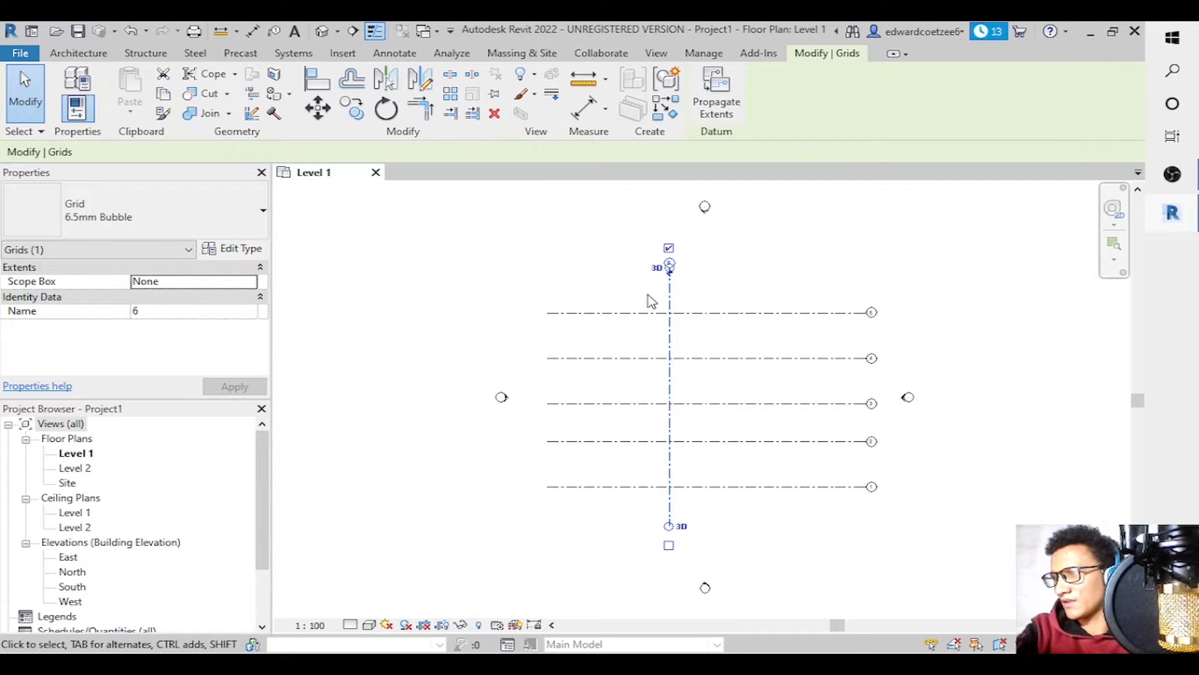
key("Delete")
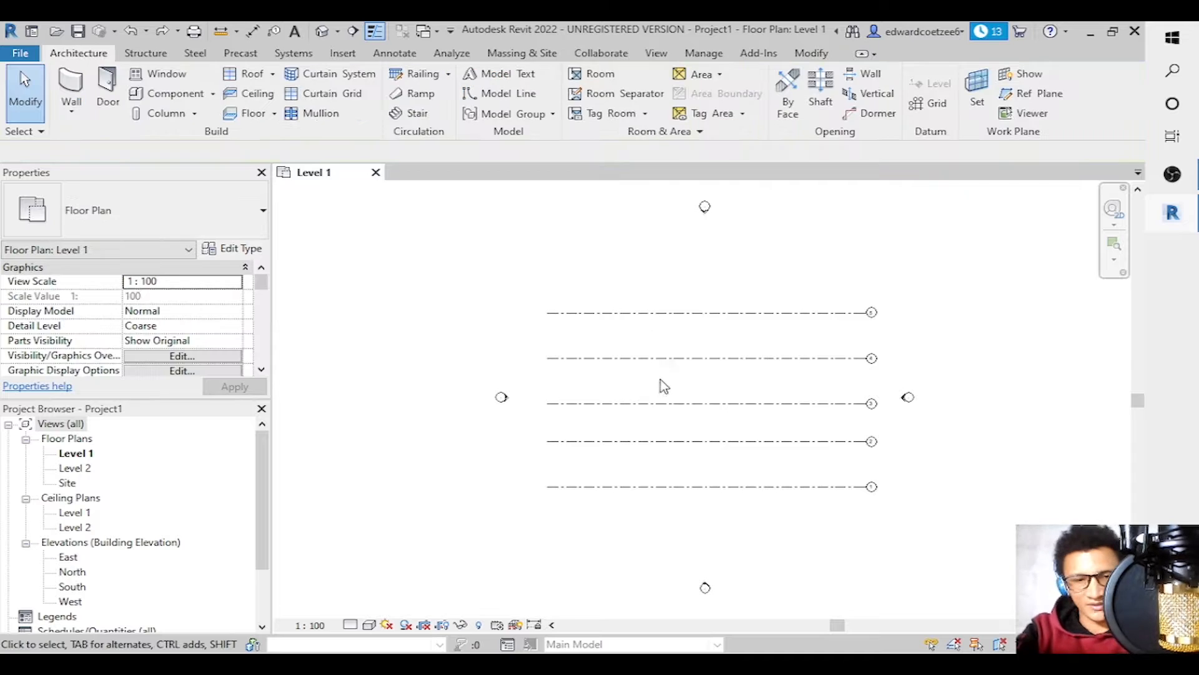
key("g")
key("r")
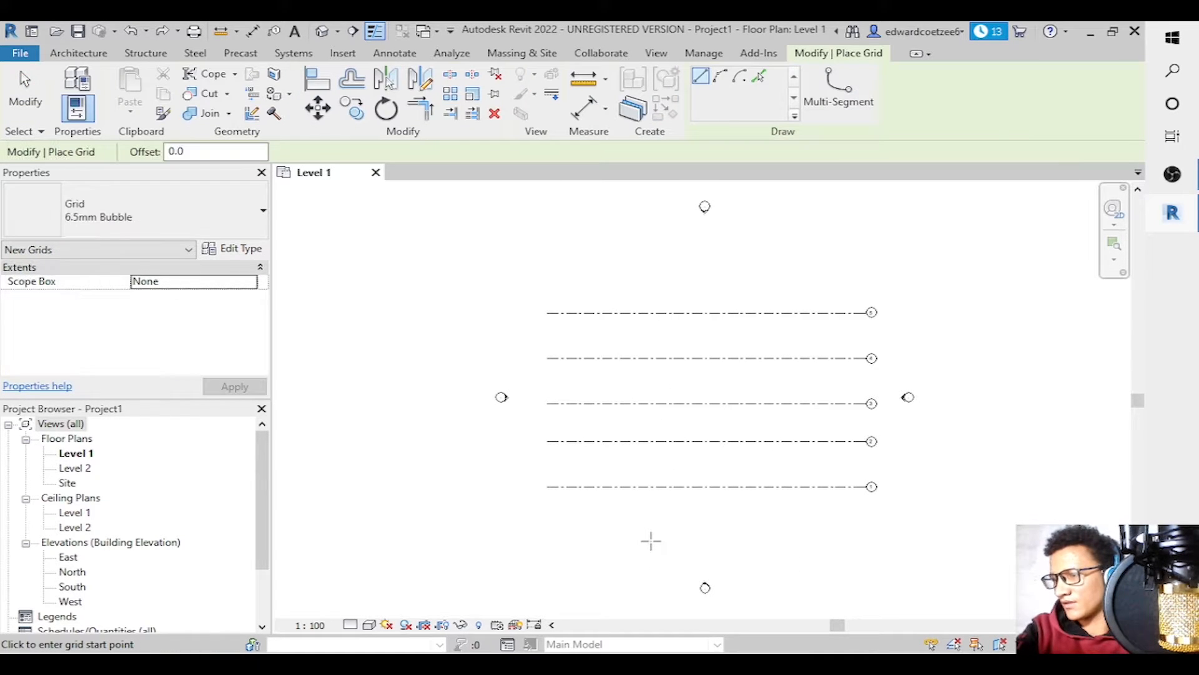
key("Escape")
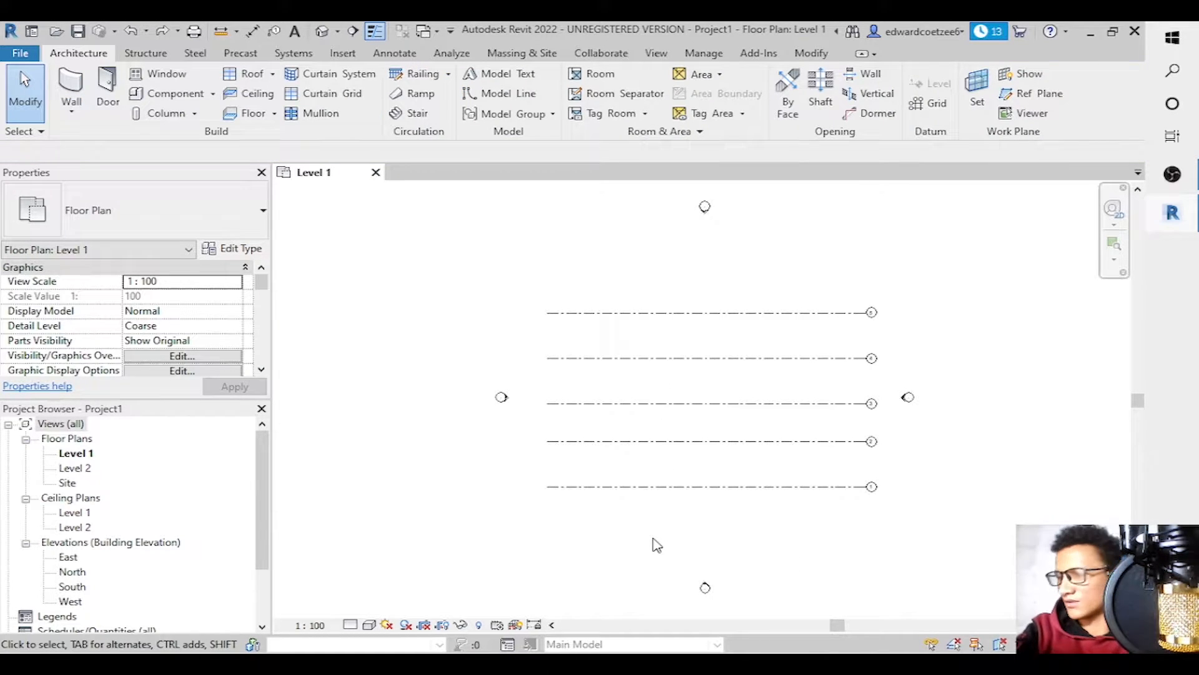
Draw a vertical grid line upwards across all five horizontal grids, extending past them at both ends.
key("g")
key("r")
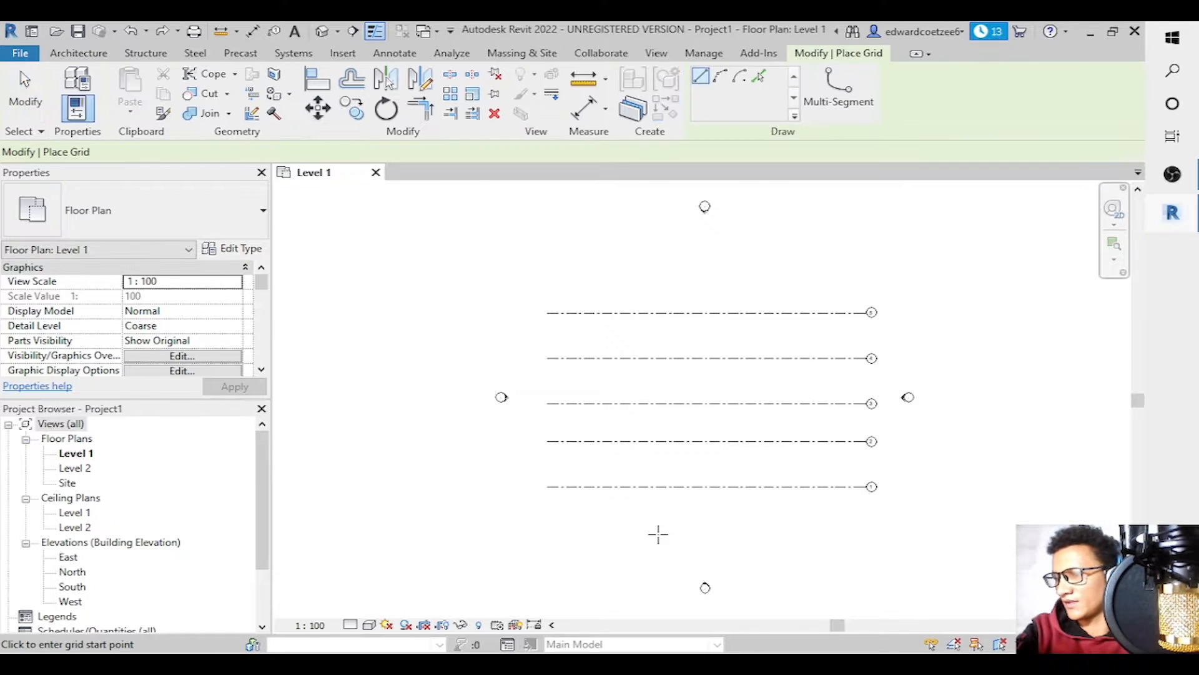
left_click(658, 537)
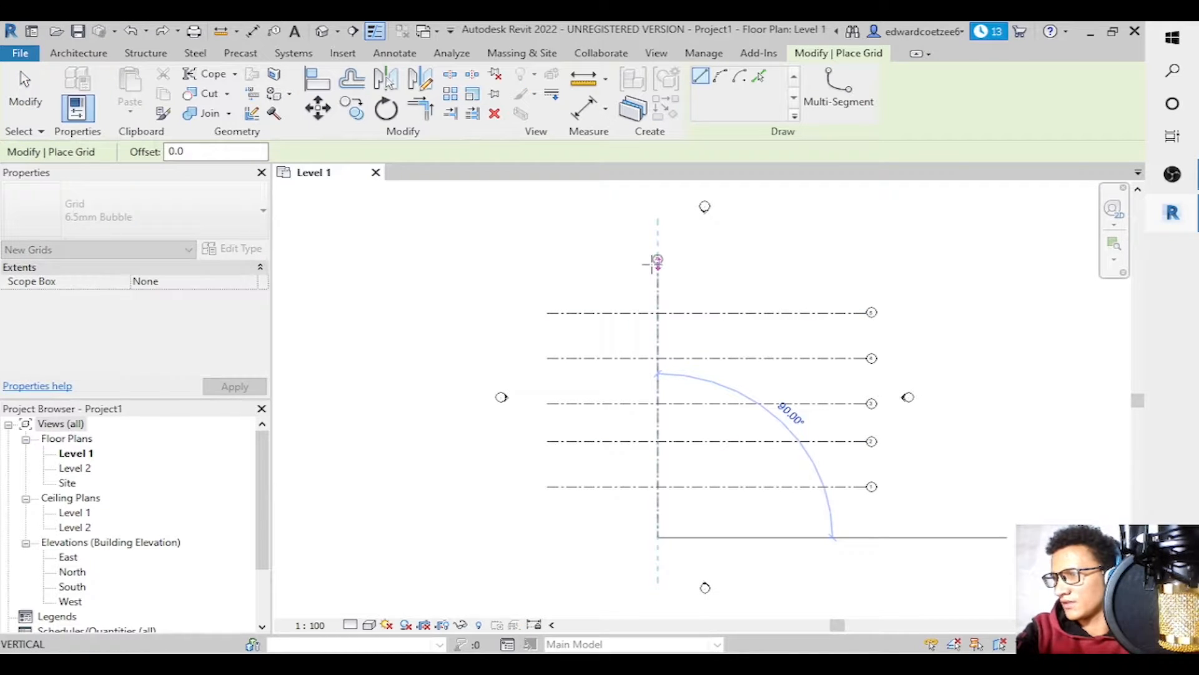
left_click(658, 260)
key("Escape")
Rename the vertical grid line to A and apply the change.
left_click(187, 311)
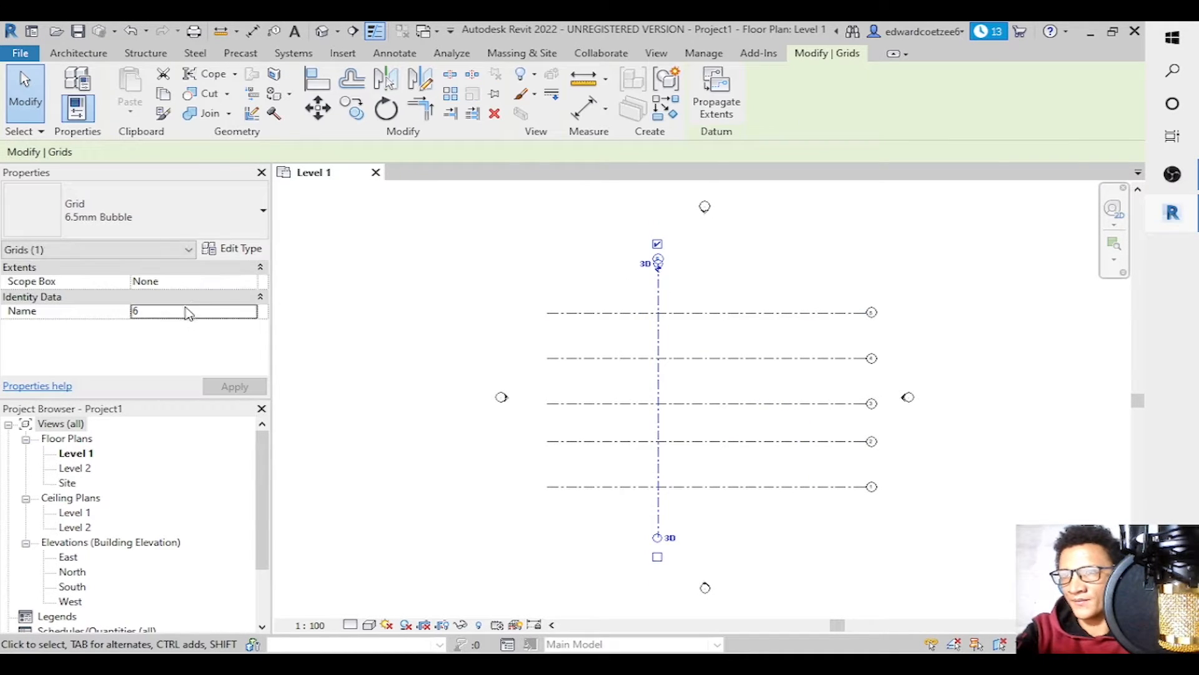
left_click(241, 391)
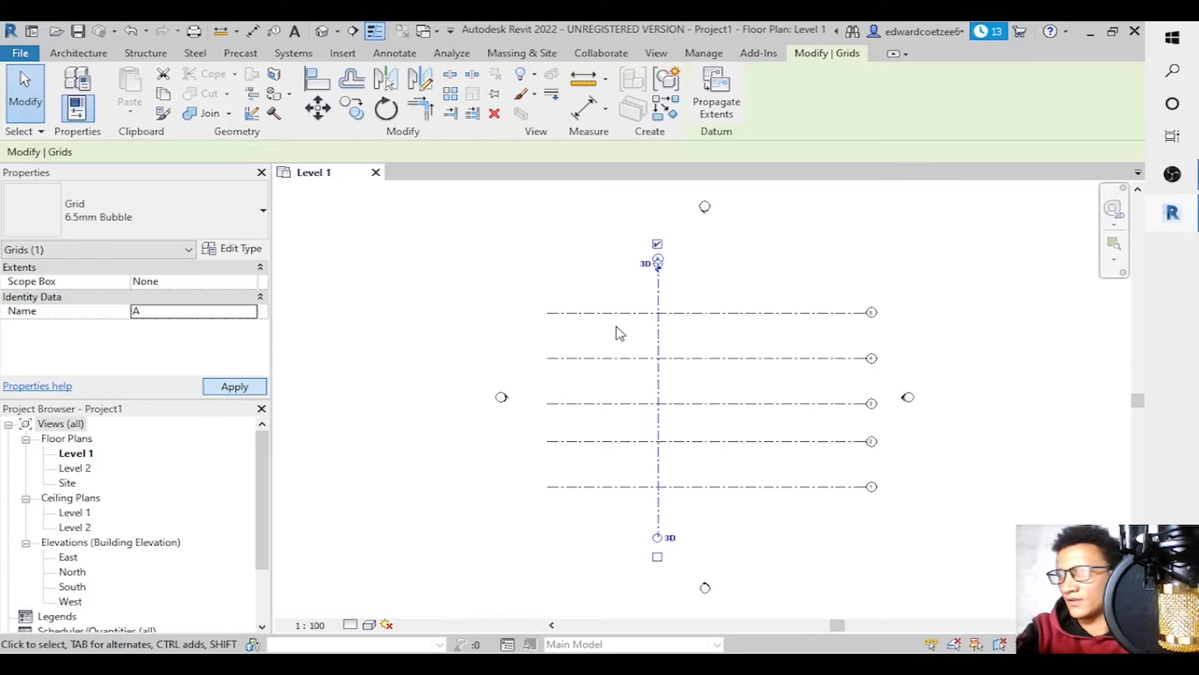
left_click(617, 327)
left_click(662, 312)
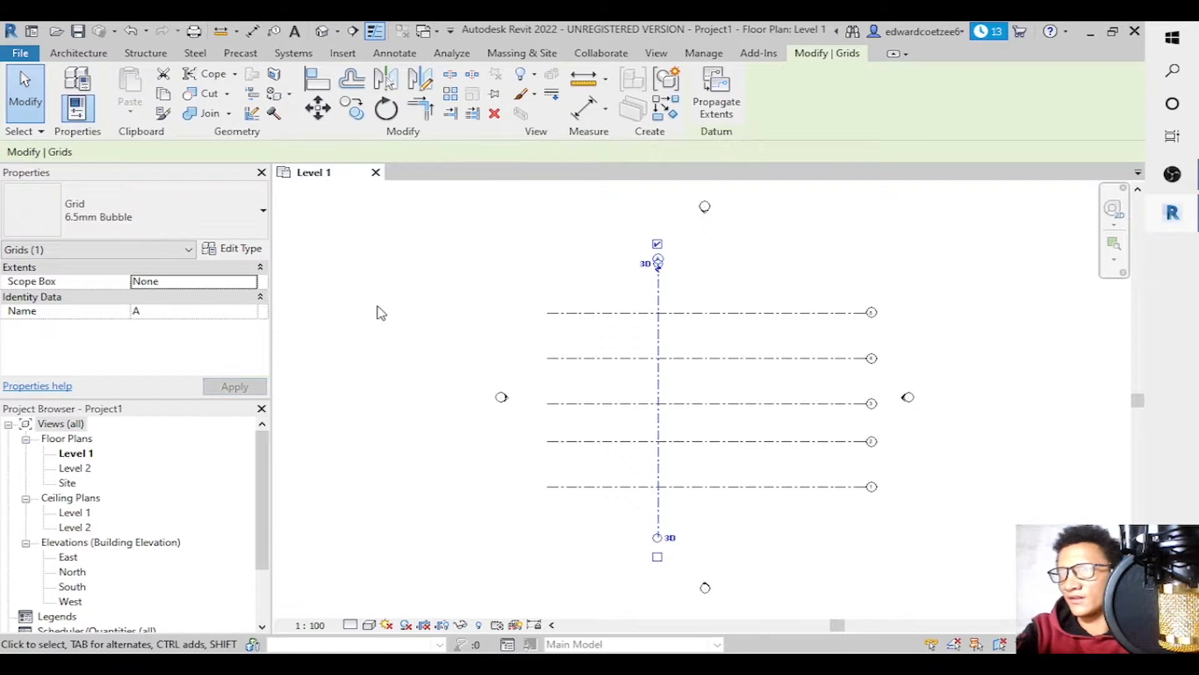
left_click(488, 268)
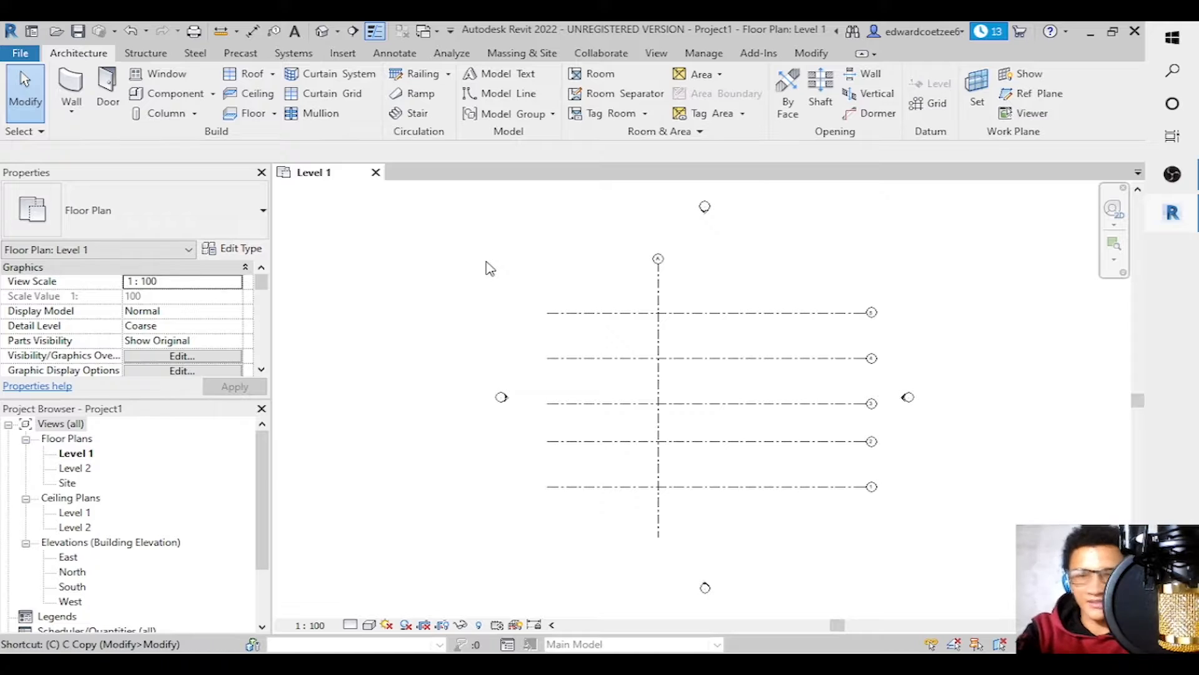
Copy vertical grid A about 9000 horizontally to its right.
left_click(657, 289)
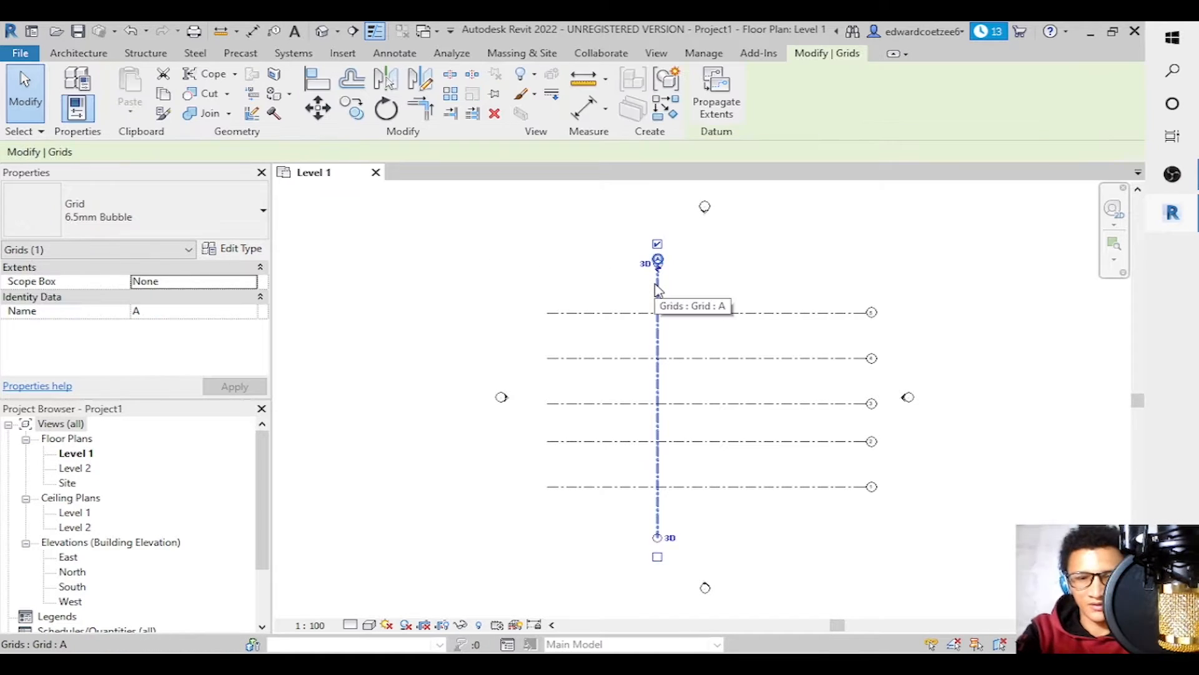
key("c")
key("o")
left_click(659, 285)
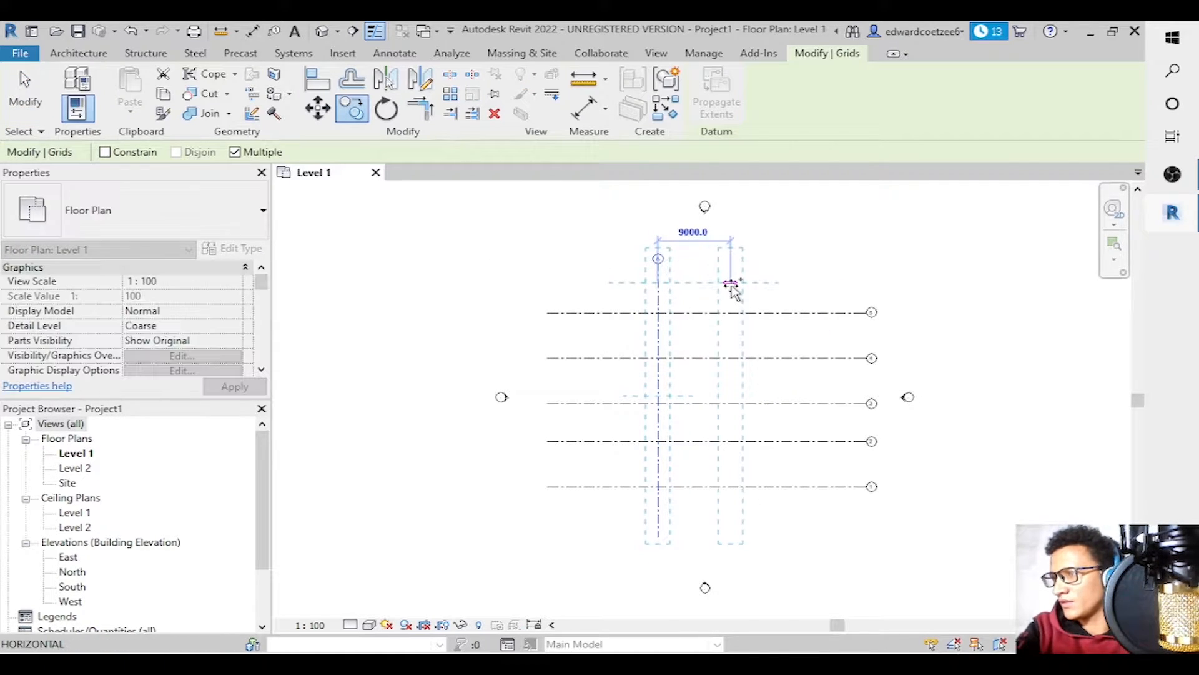
left_click(730, 285)
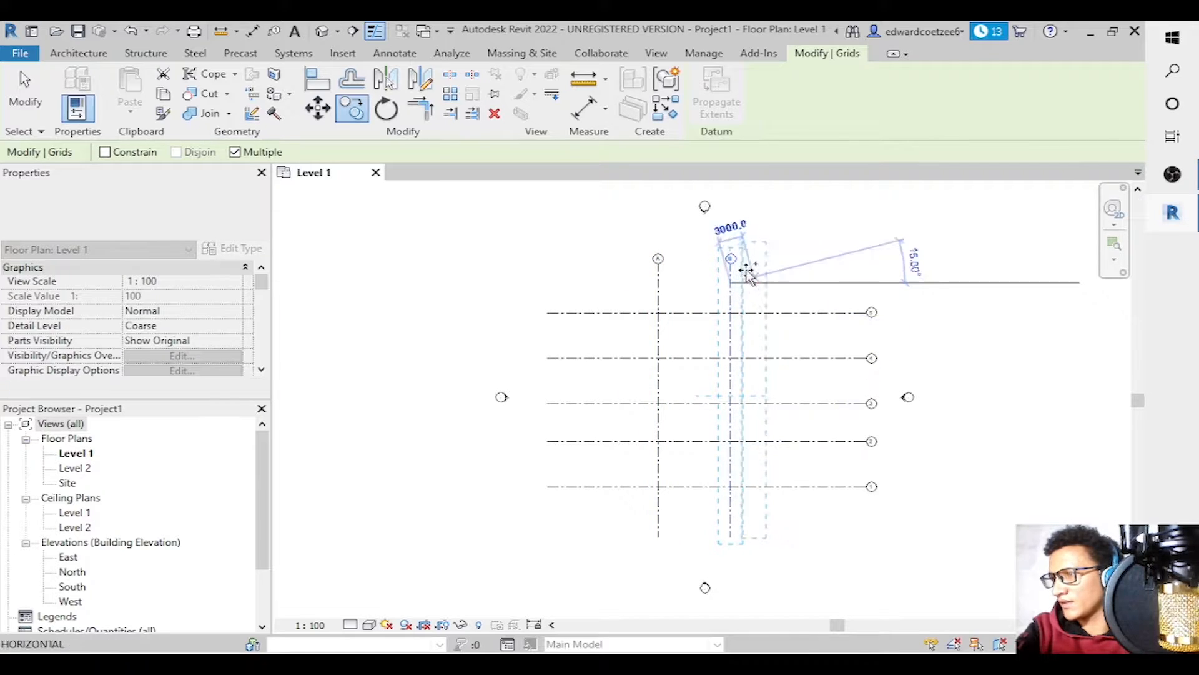
key("Escape")
key("Escape")
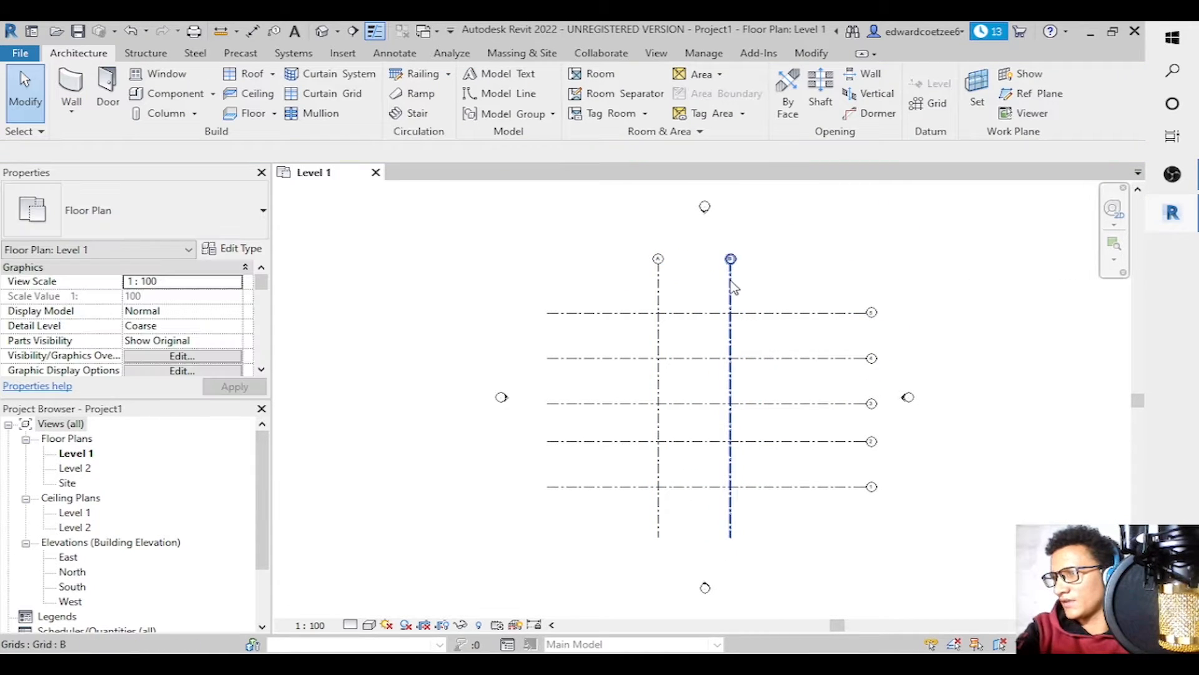
Set the spacing between vertical grids A and B to 5000 by moving grid B.
left_click(731, 281)
left_click(701, 481)
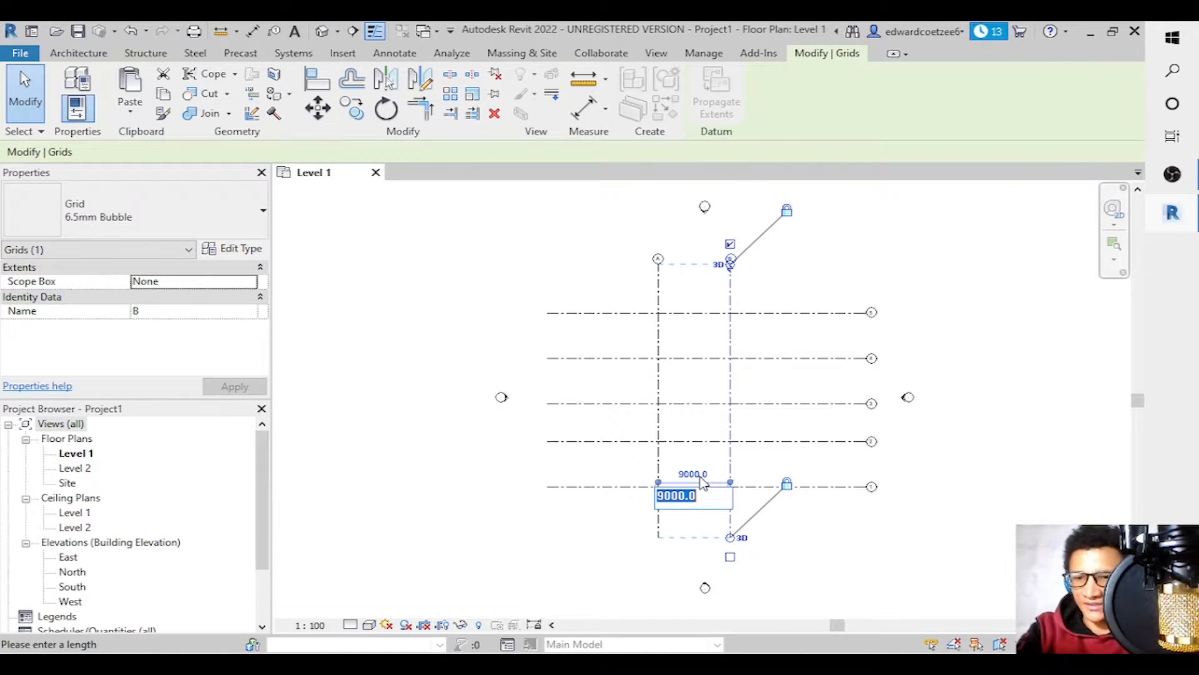
type("5")
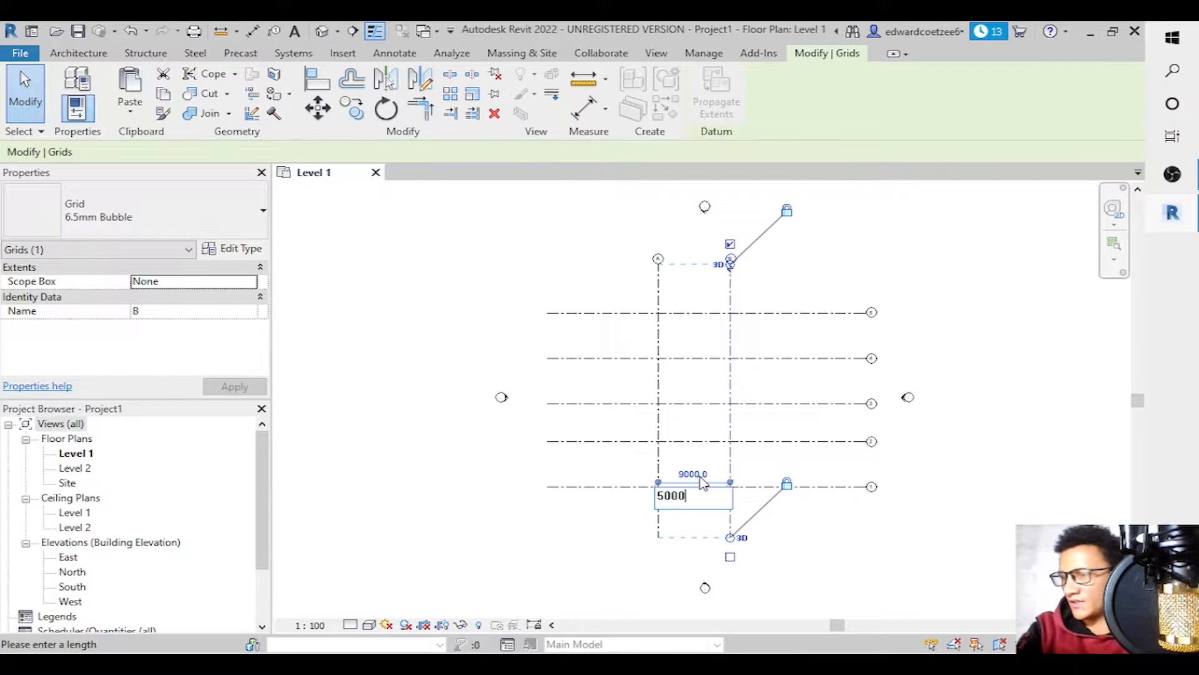
key("Return")
key("Escape")
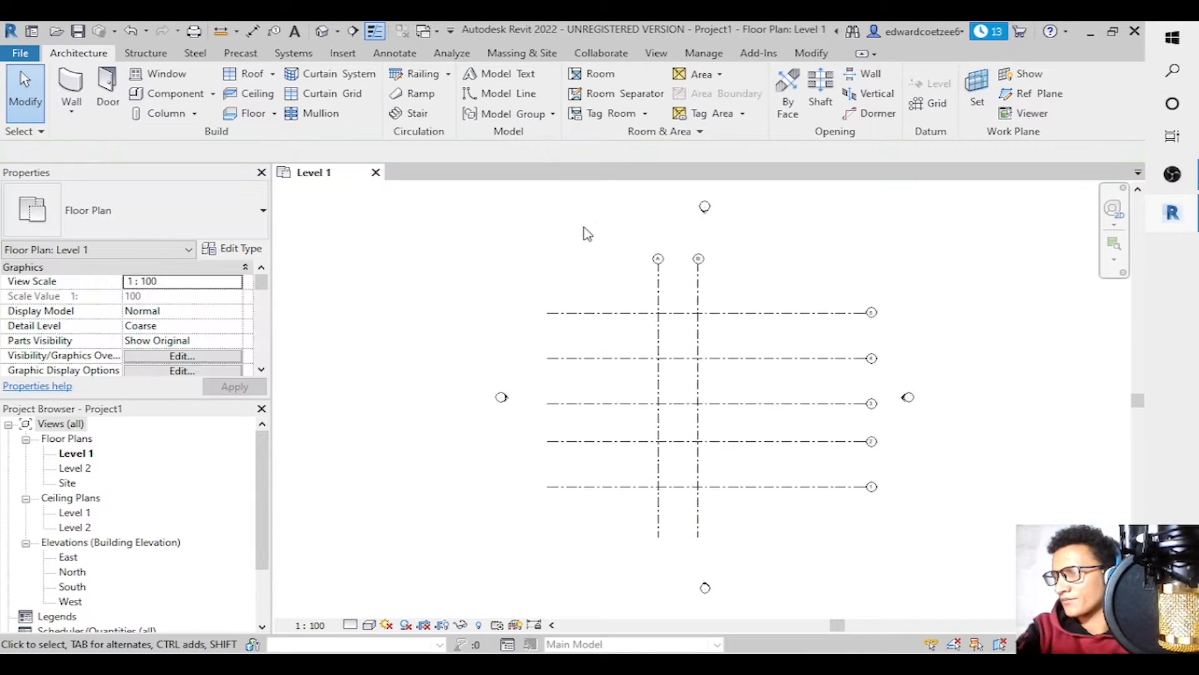
Move vertical grids A and B together about 4000 to the right.
left_click_drag(572, 201, 786, 568)
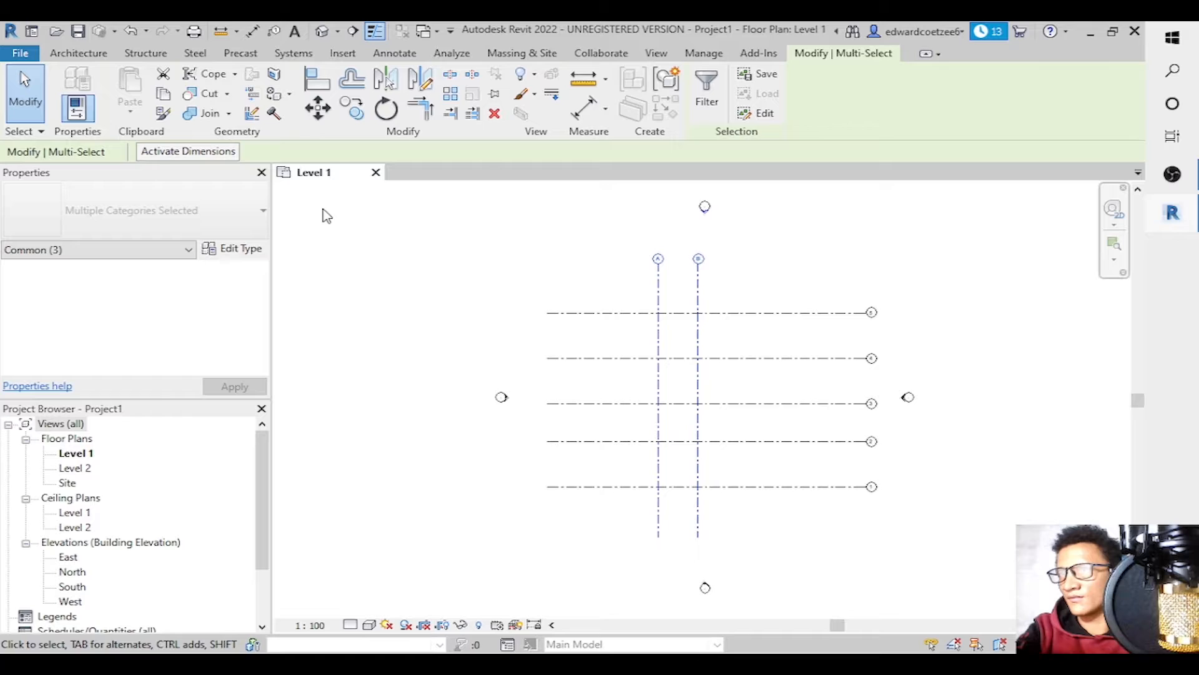
left_click(325, 112)
left_click(716, 318)
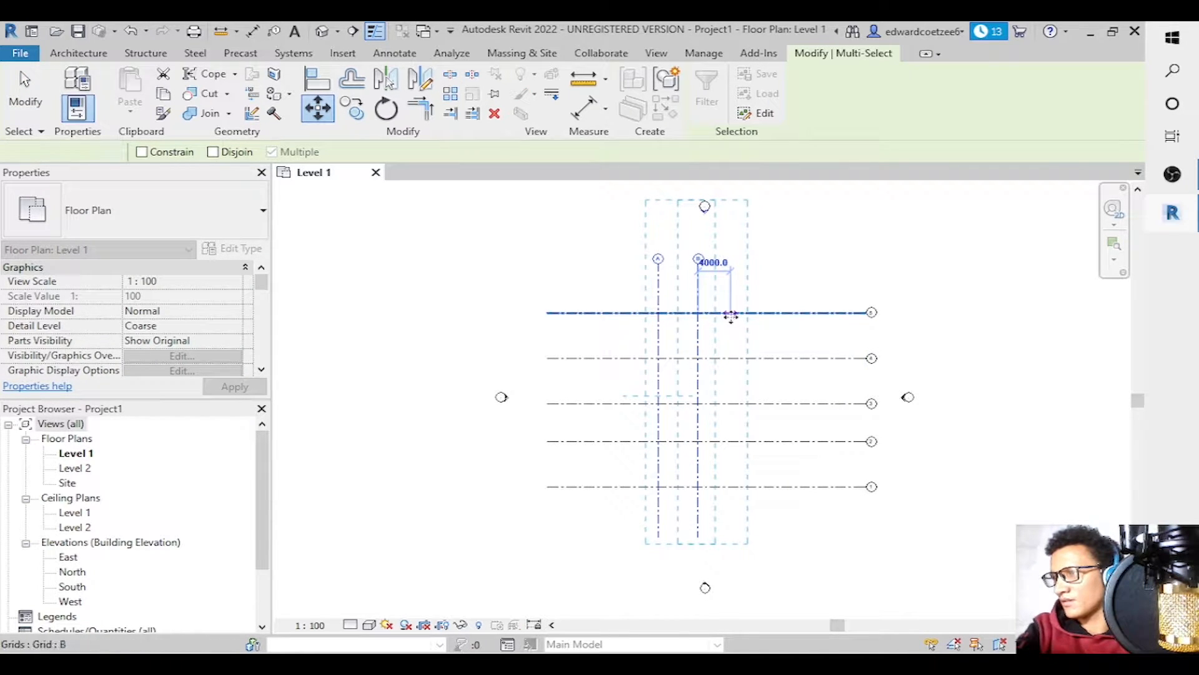
left_click(731, 315)
key("Escape")
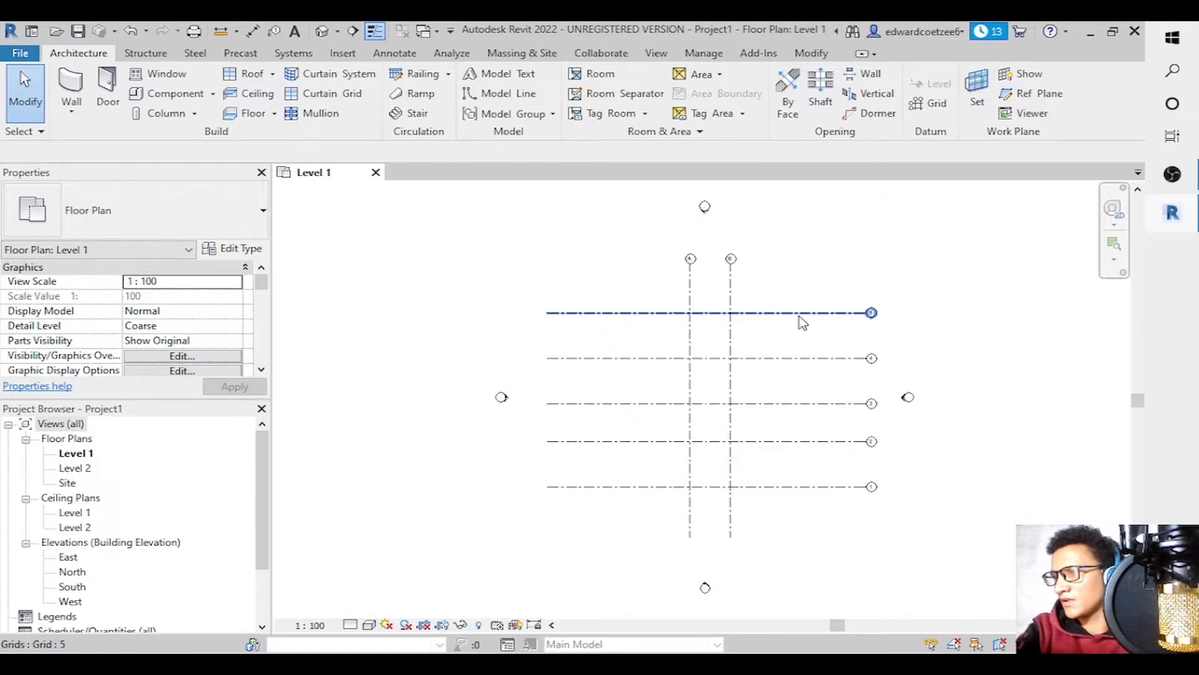
Place an aligned dimension between vertical grids A and B, above the top horizontal grid.
key("d")
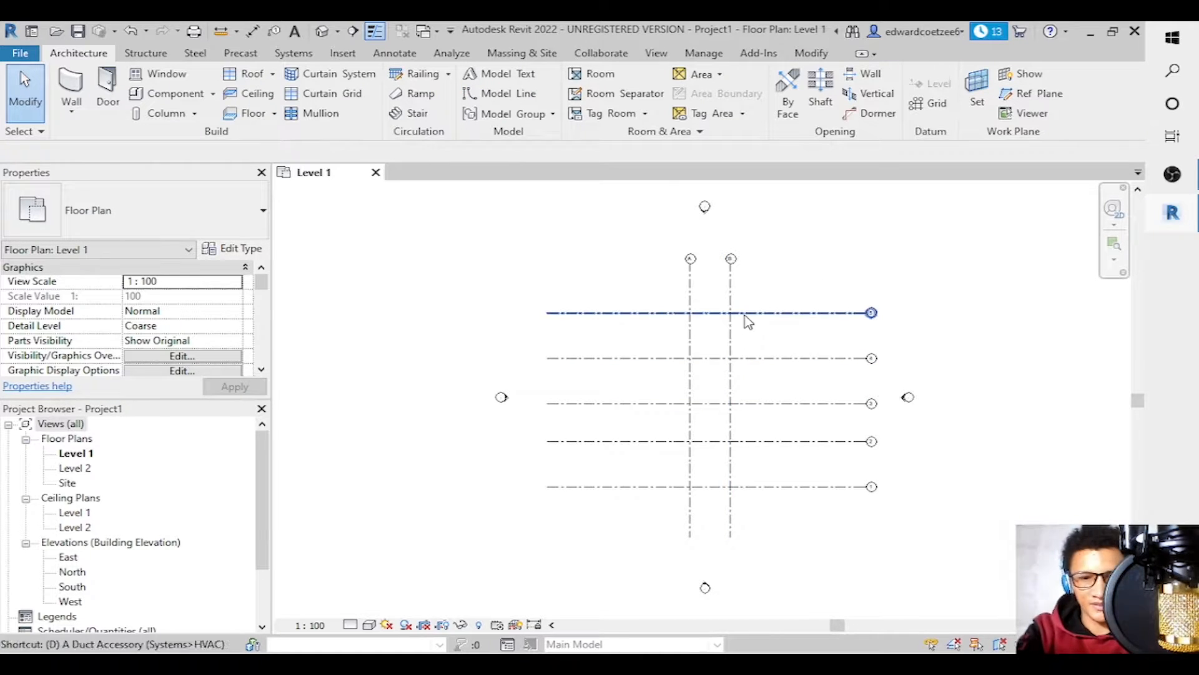
key("i")
left_click(729, 298)
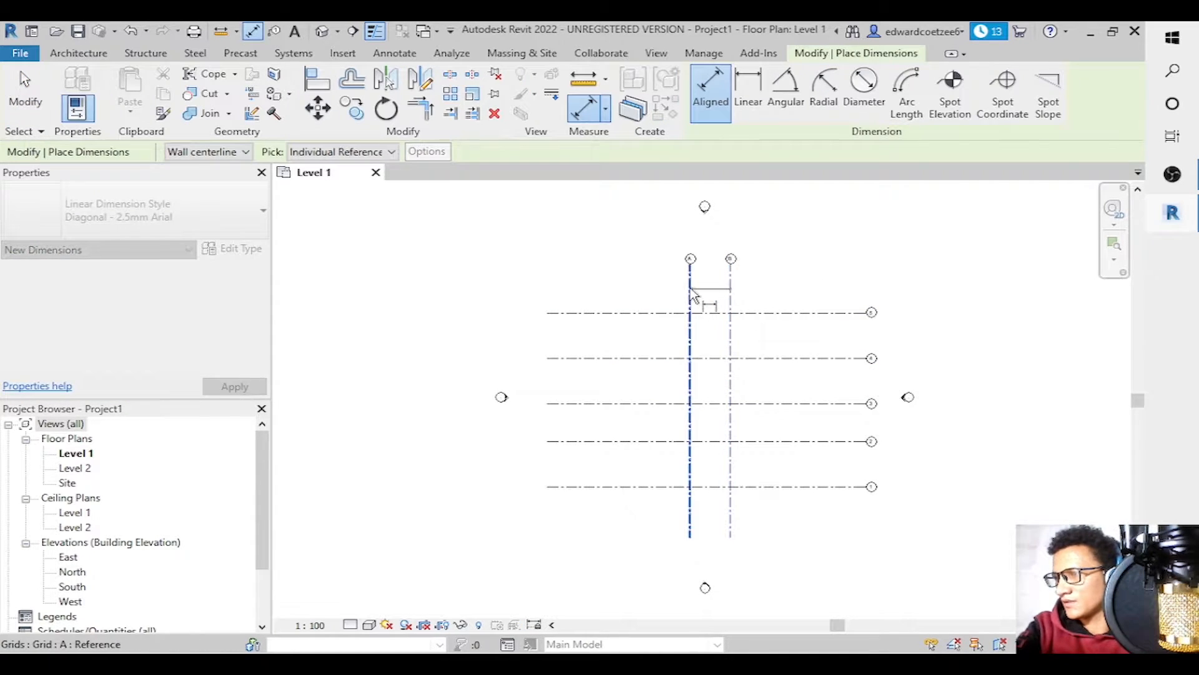
left_click(691, 293)
left_click(707, 296)
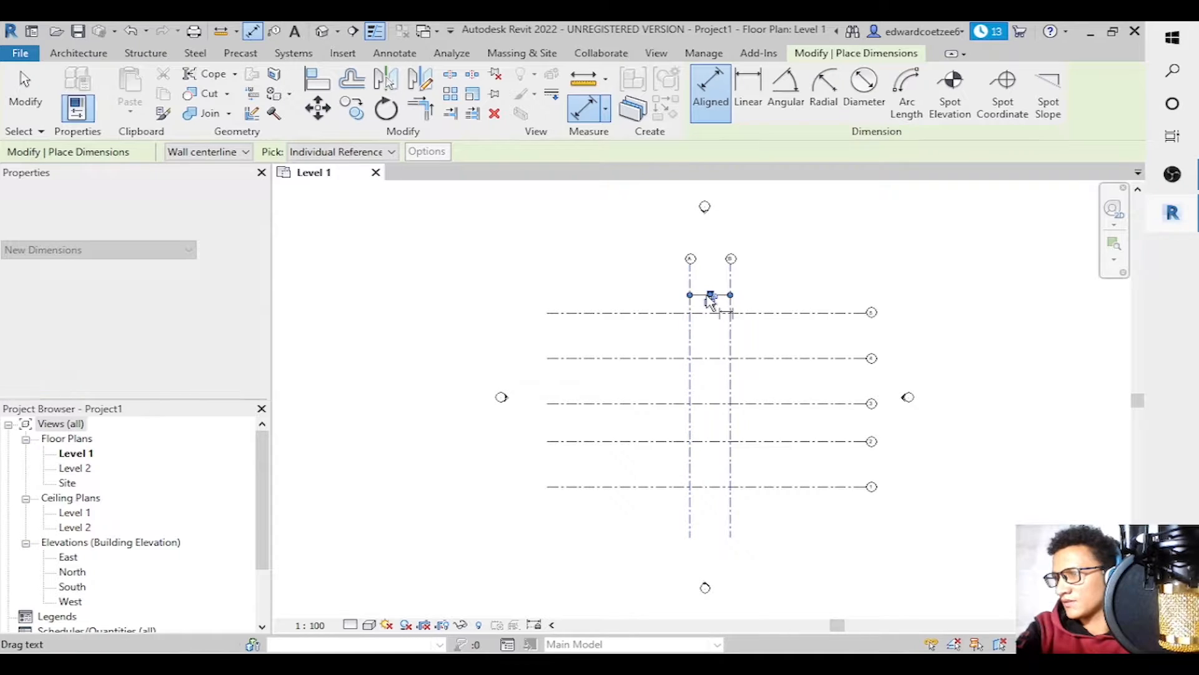
Place a continuous aligned dimension string across the five horizontal grids, just left of vertical grid A.
left_click(638, 486)
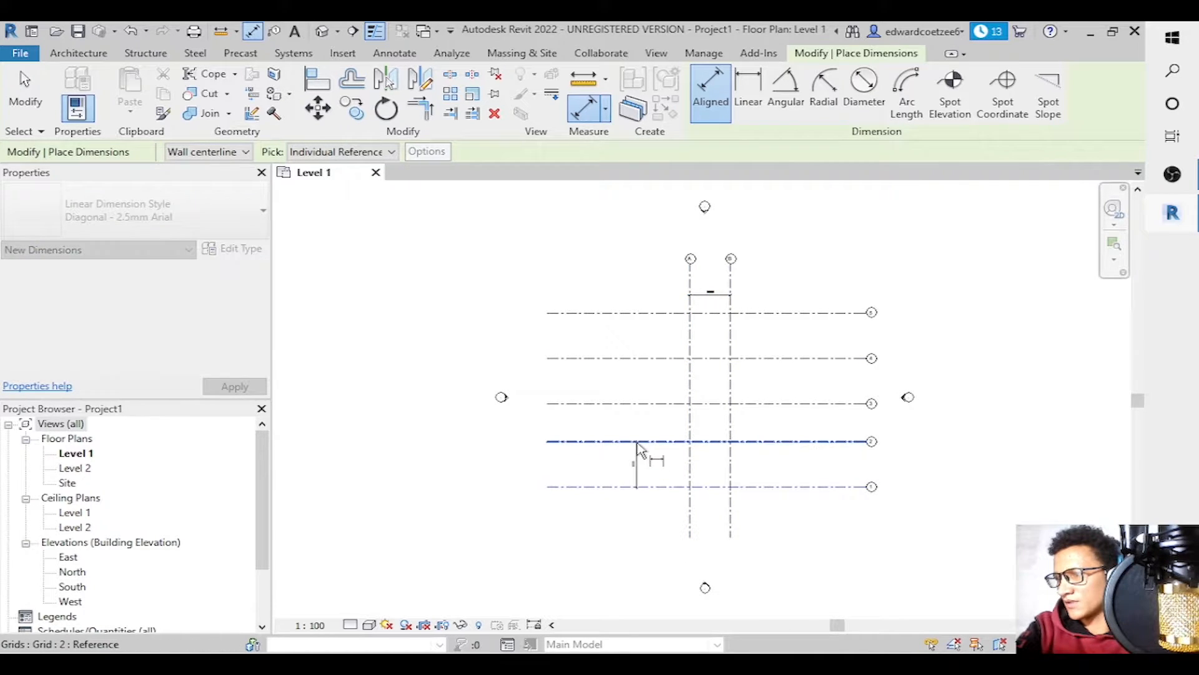
left_click(640, 359)
left_click(643, 315)
left_click(642, 340)
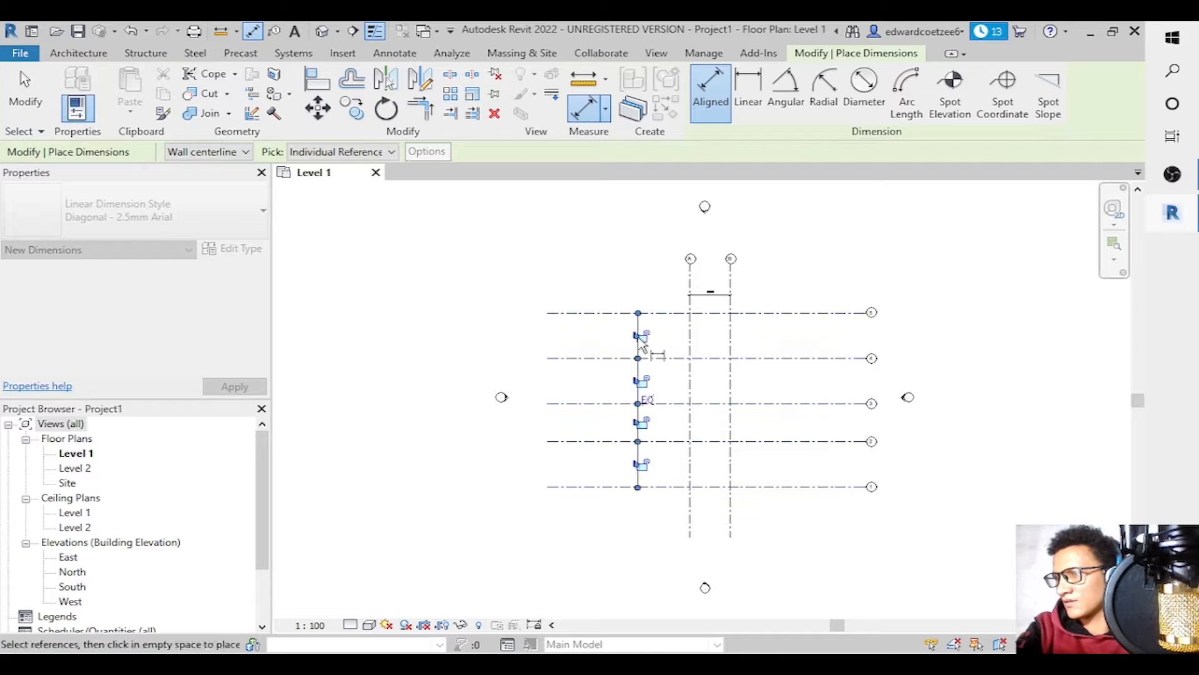
Set the spacing between horizontal grids 1 and 2 to 2000 by moving grid 1.
key("Escape")
key("Escape")
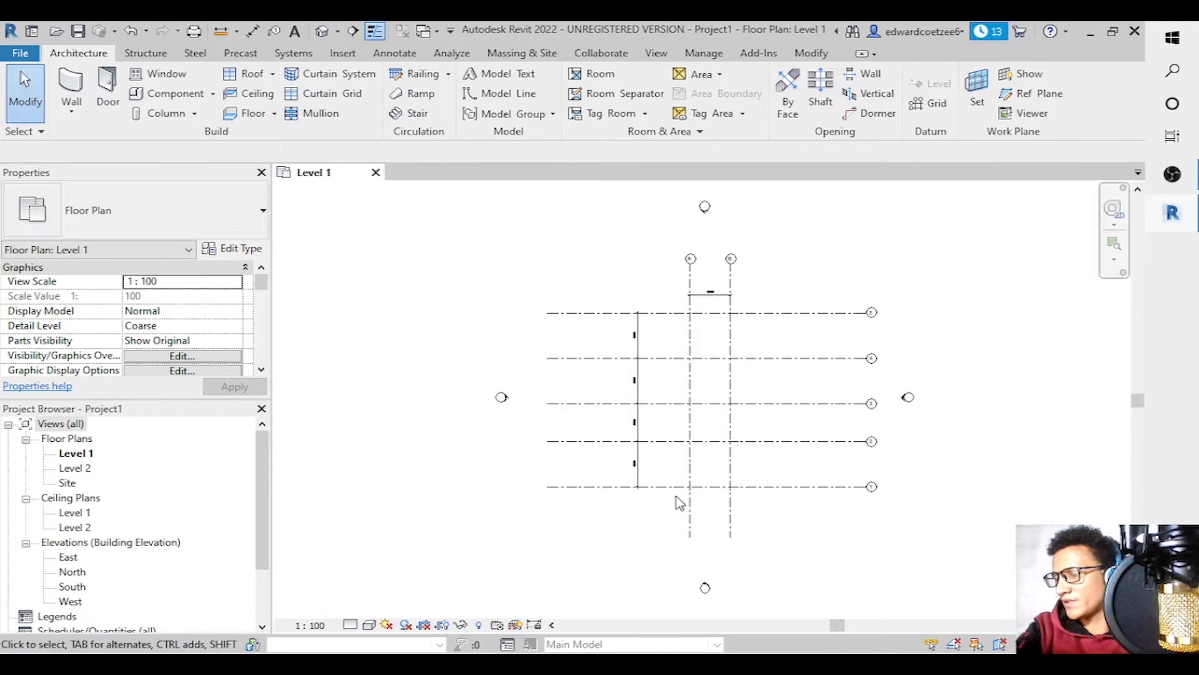
left_click(677, 487)
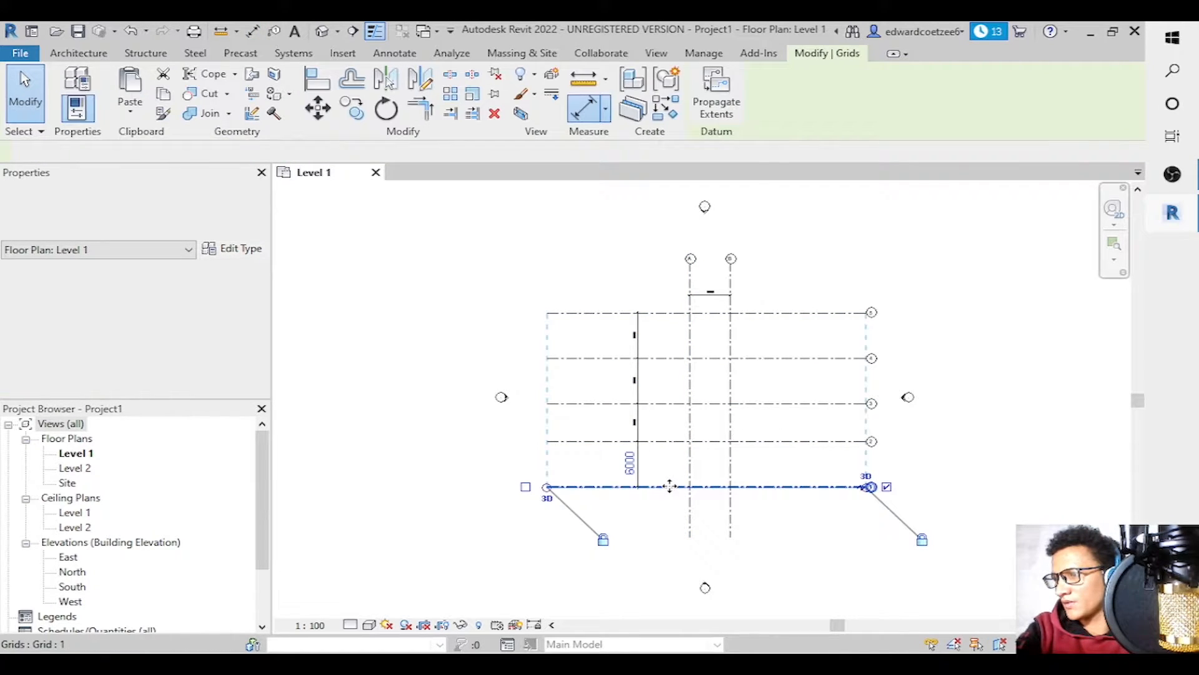
left_click(631, 475)
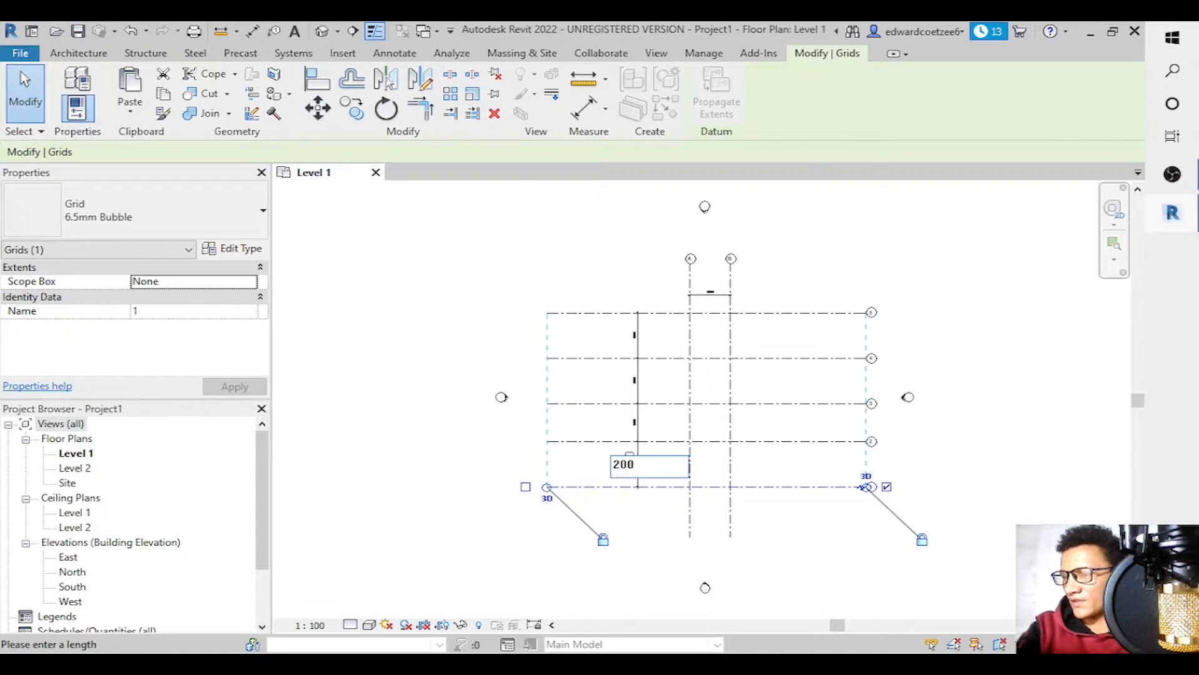
type("2000")
key("Return")
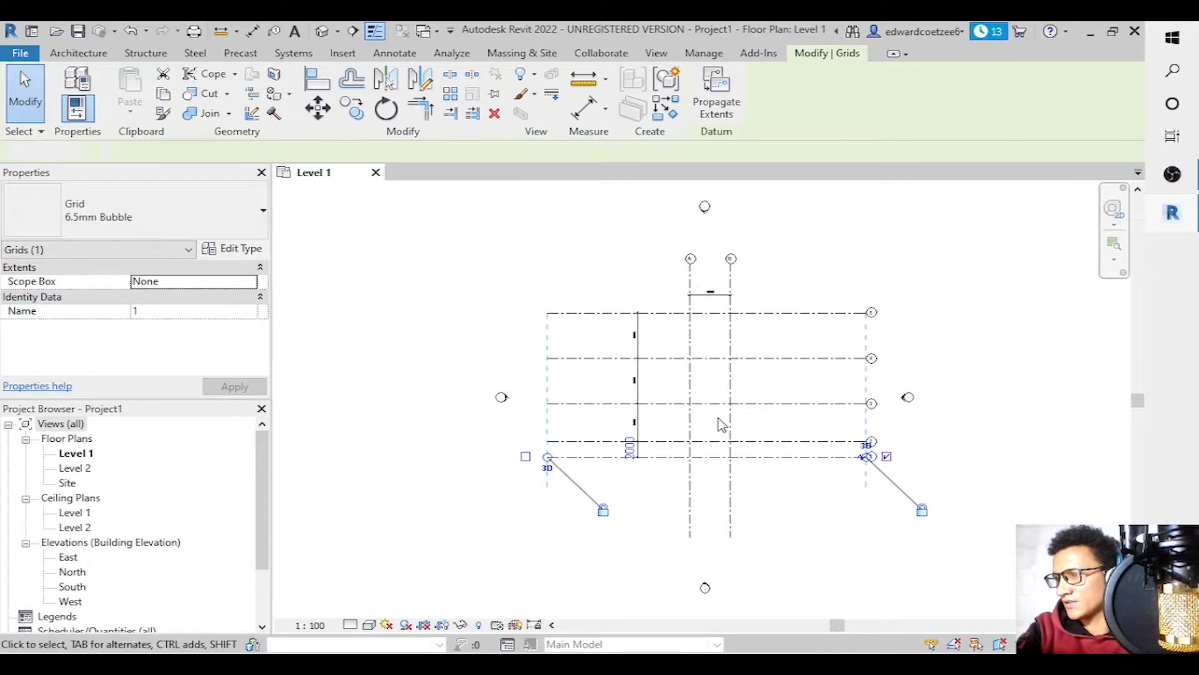
Set the spacing between horizontal grids 3 and 4 to 5000 by moving grid 4.
left_click(719, 418)
left_click(703, 404)
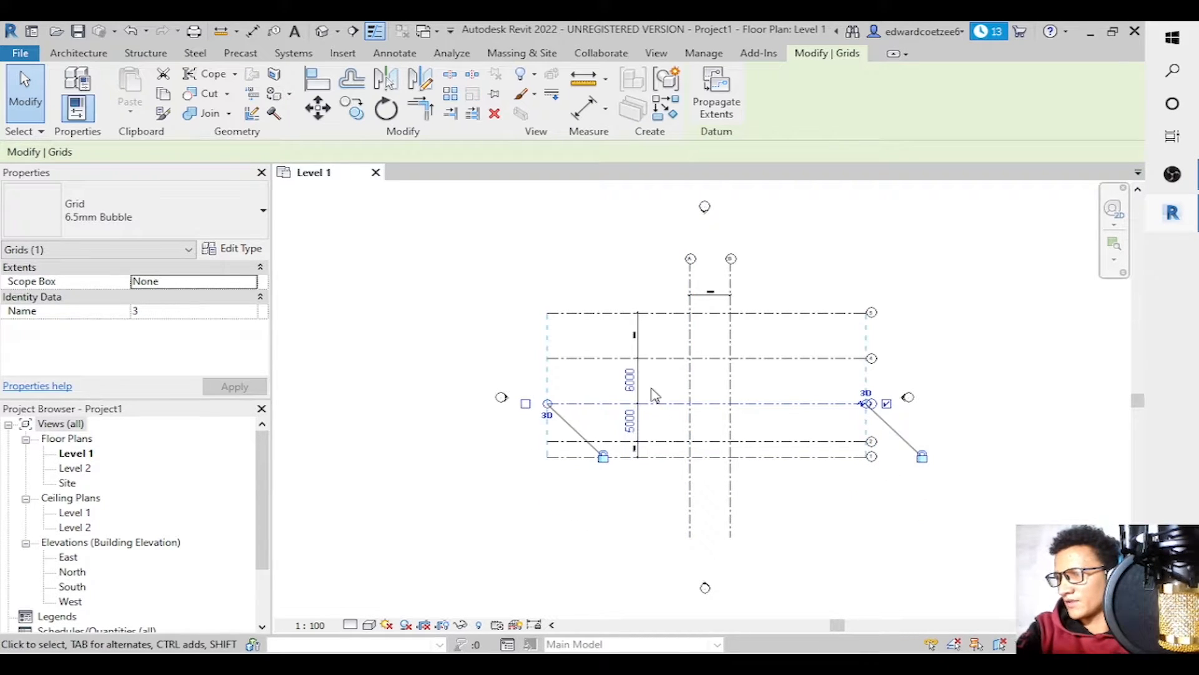
left_click(670, 360)
left_click(672, 366)
left_click(631, 381)
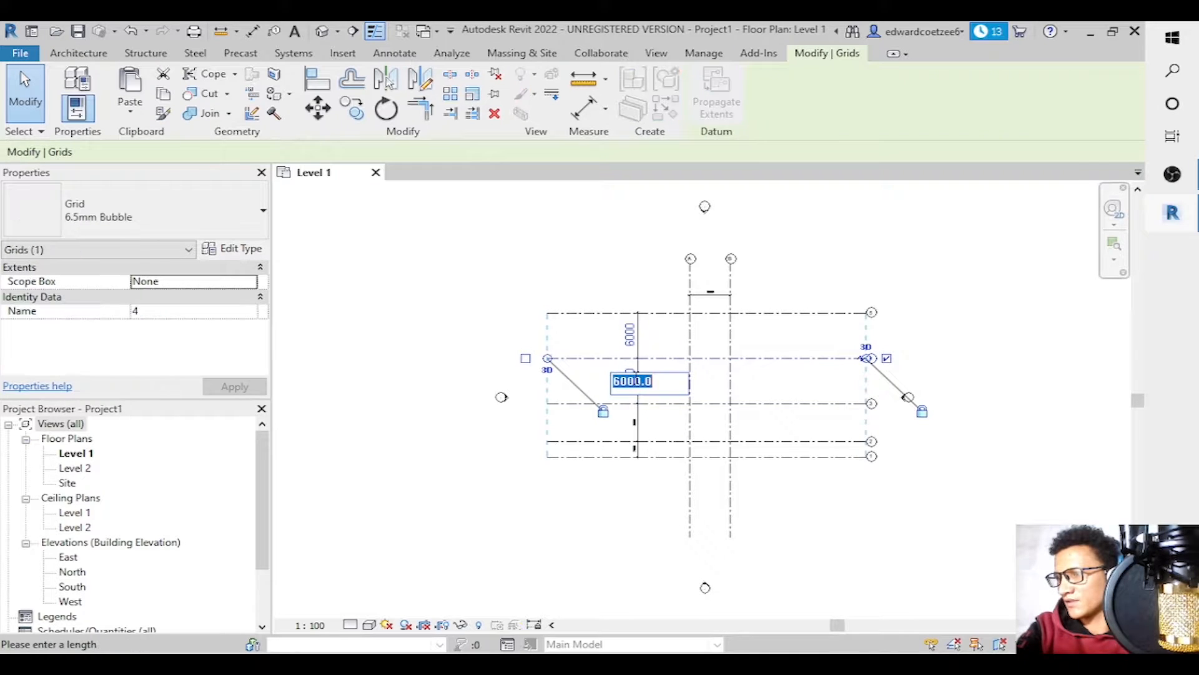
type("5000")
key("Return")
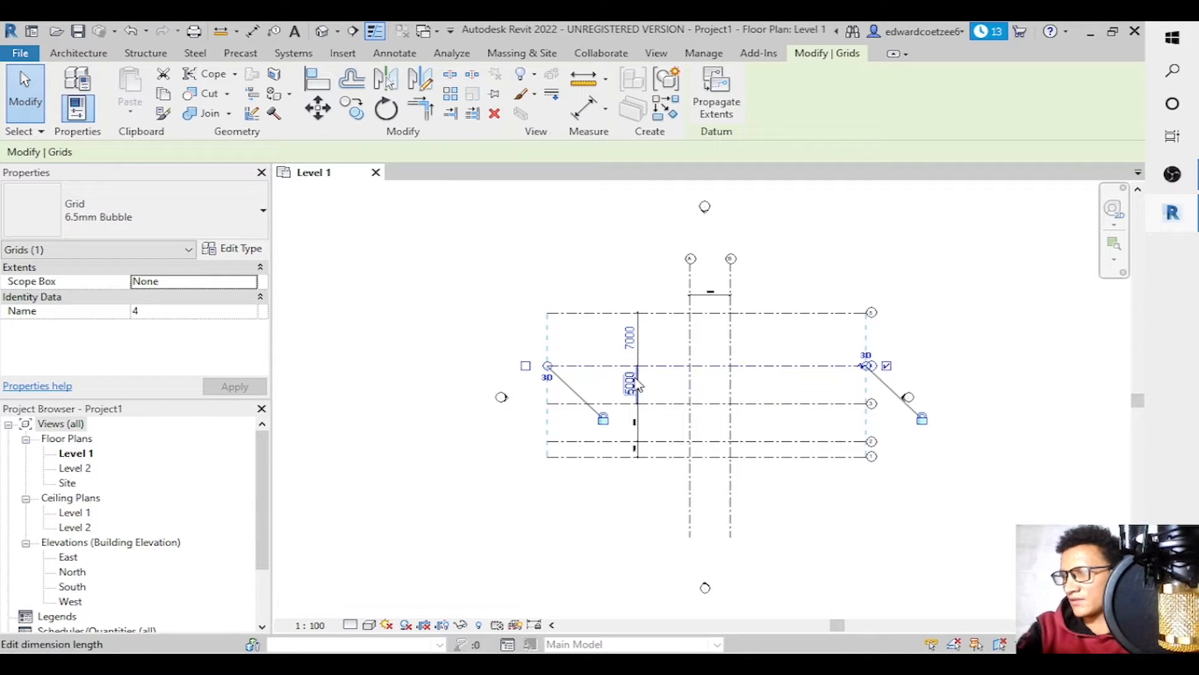
Set the spacing between horizontal grids 4 and 5 to 5000 by moving grid 5.
left_click(656, 337)
left_click(656, 314)
left_click(632, 338)
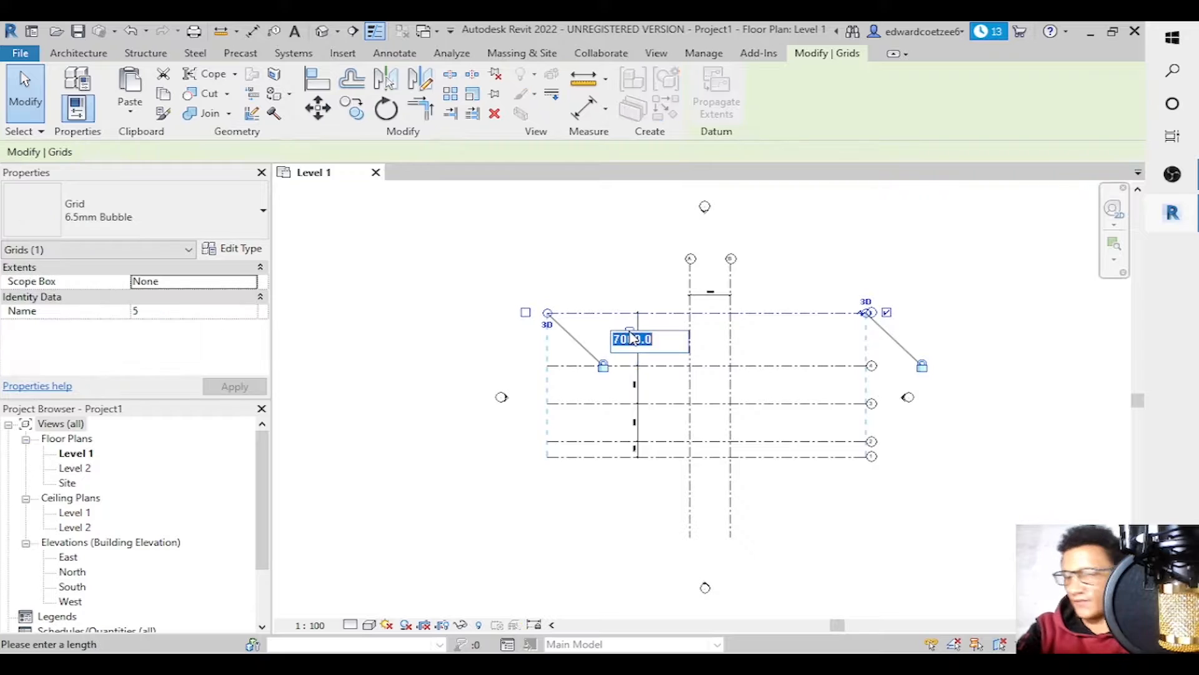
type("5000")
key("Return")
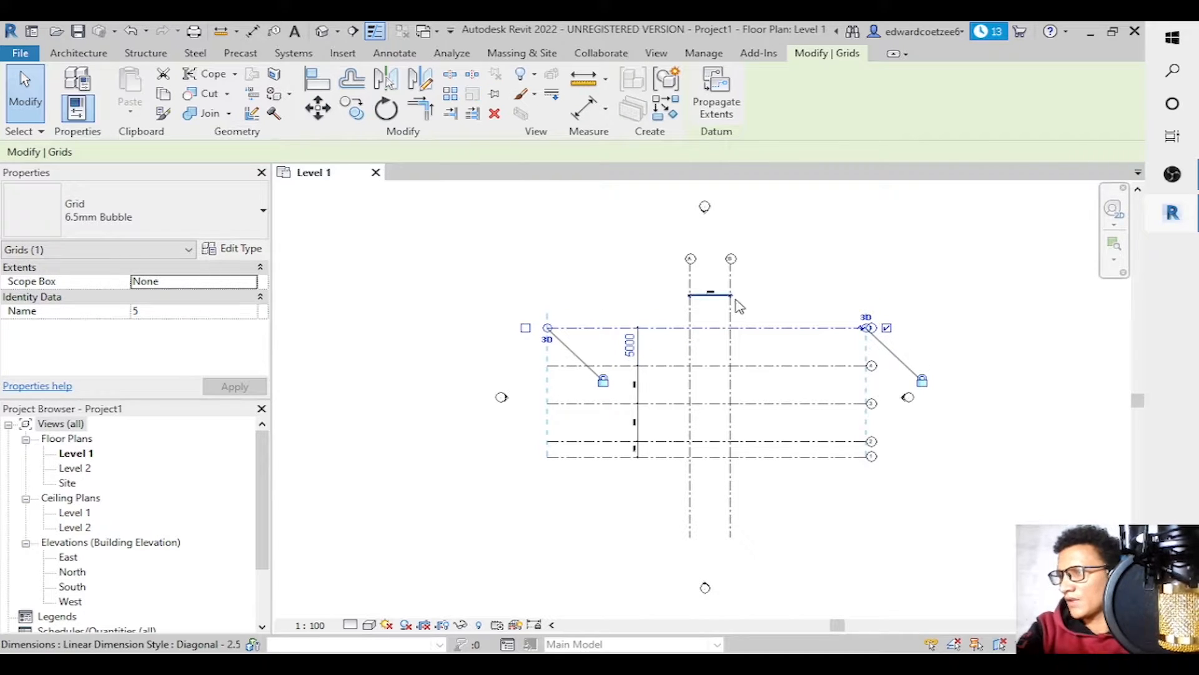
Shorten the five horizontal grids at both ends so they extend only a short distance beyond vertical grids A and B.
left_click(831, 281)
left_click(839, 329)
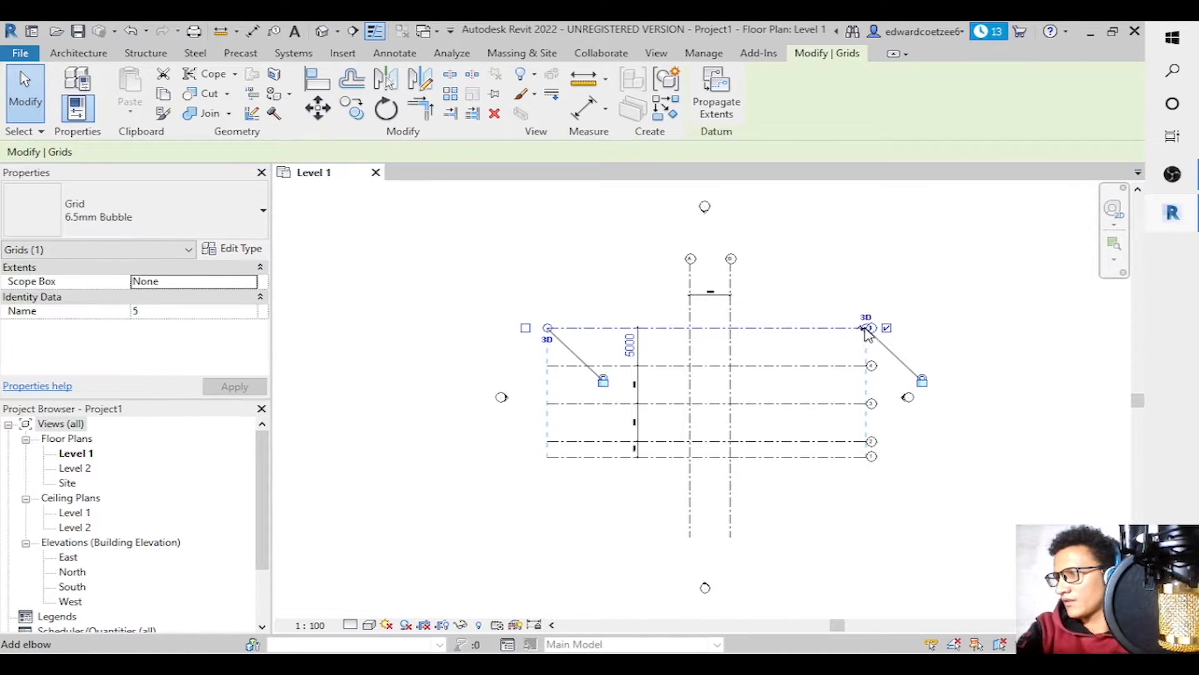
left_click_drag(869, 335, 777, 330)
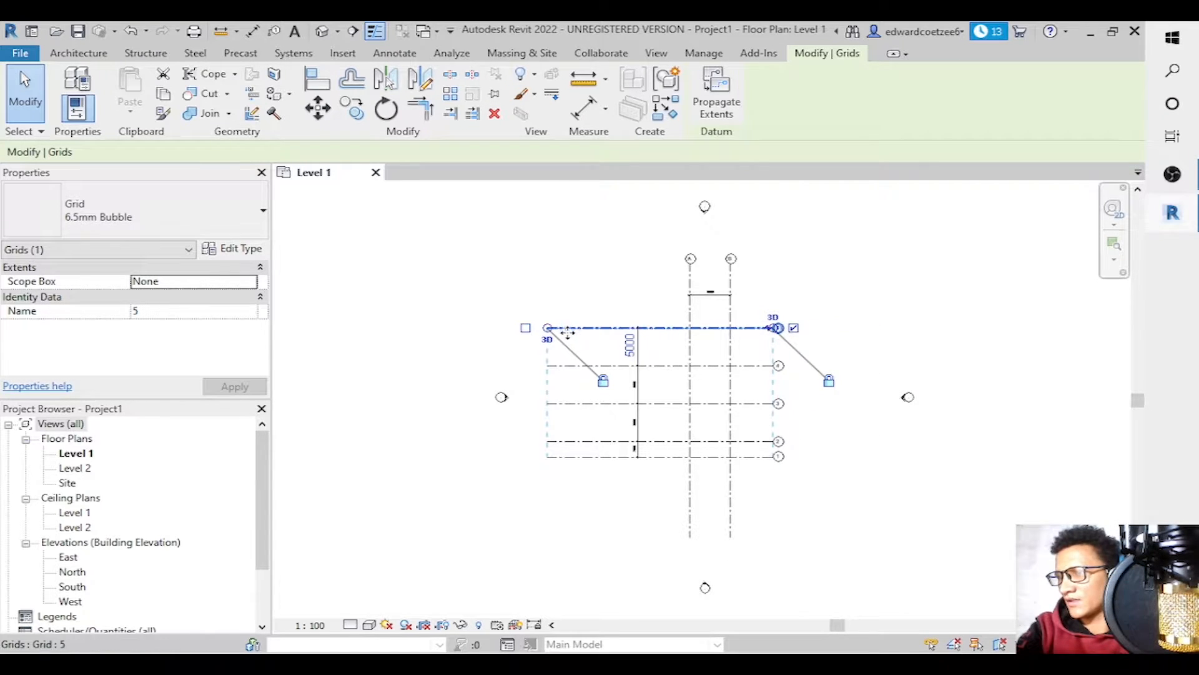
left_click_drag(547, 328, 642, 328)
left_click(635, 262)
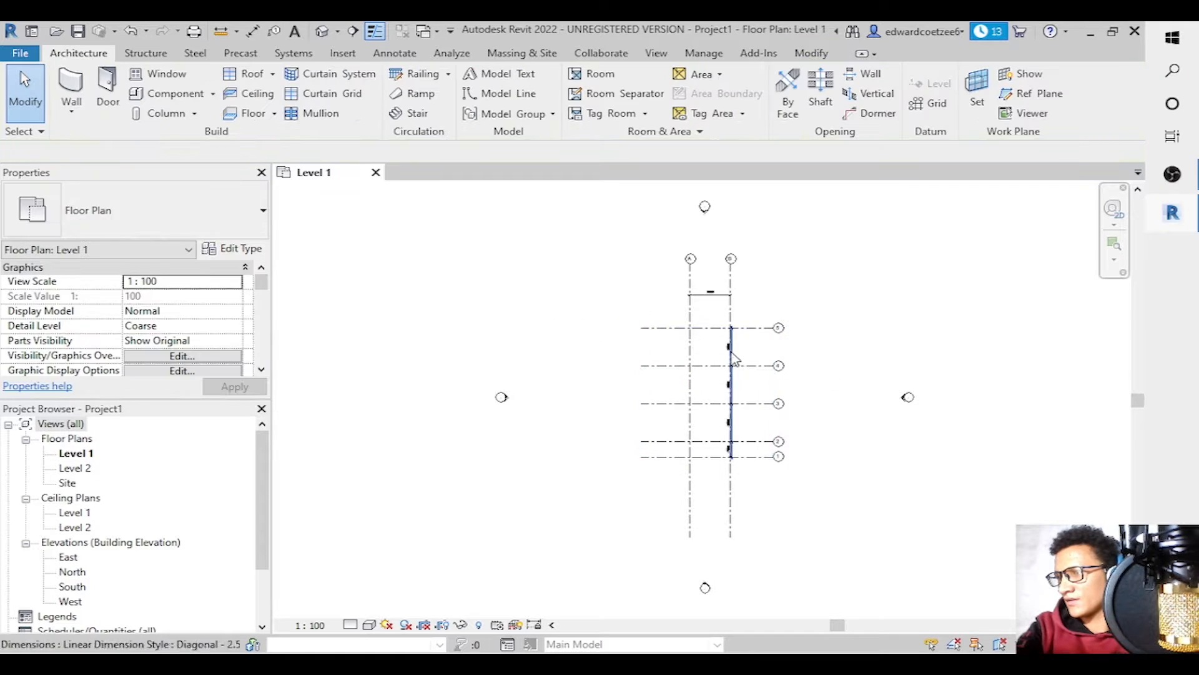
Delete the dimension string of the horizontal grids that lies on vertical grid B.
left_click(737, 330)
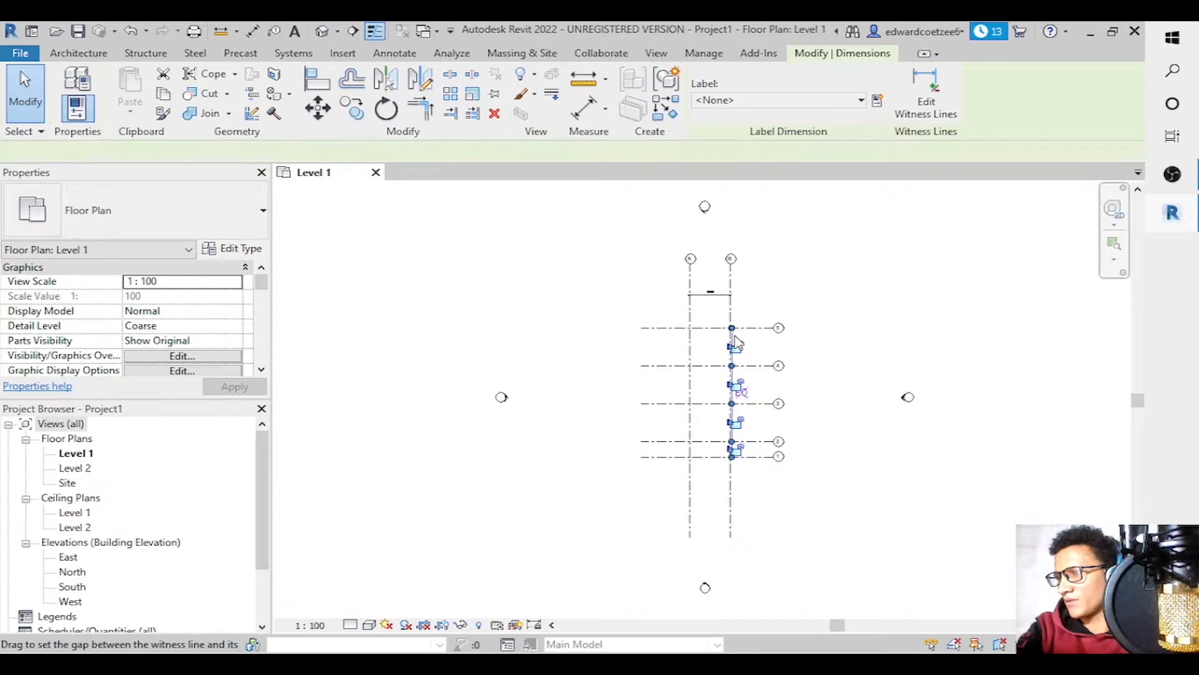
left_click(756, 316)
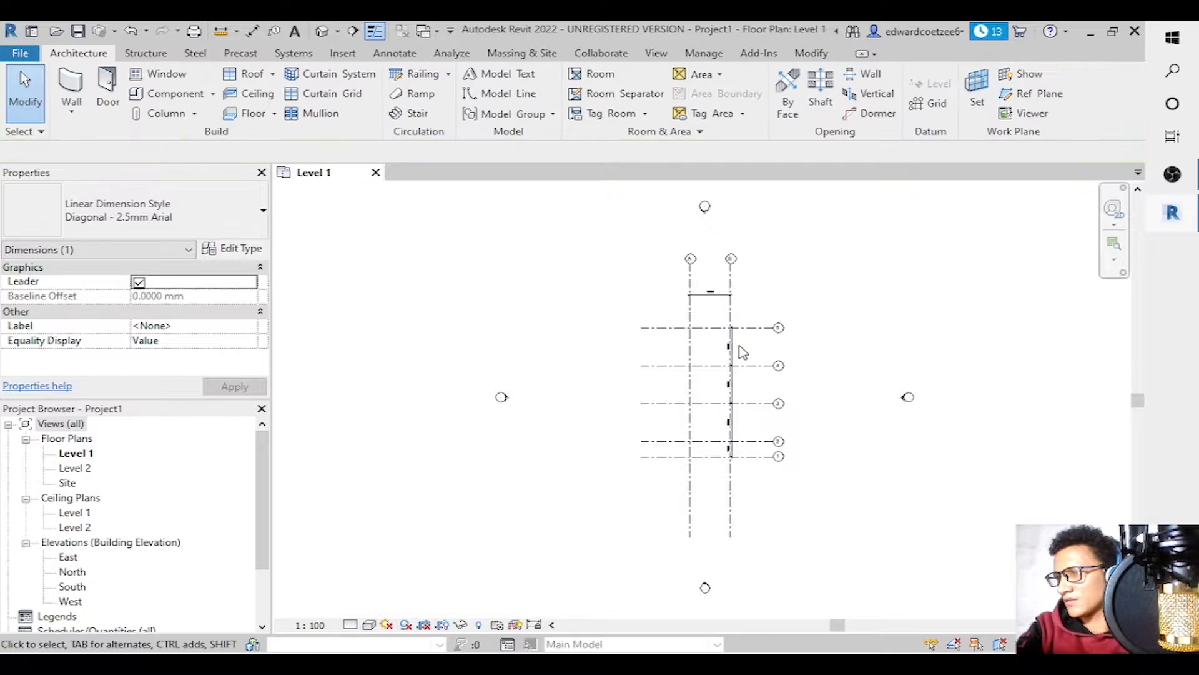
left_click(738, 352)
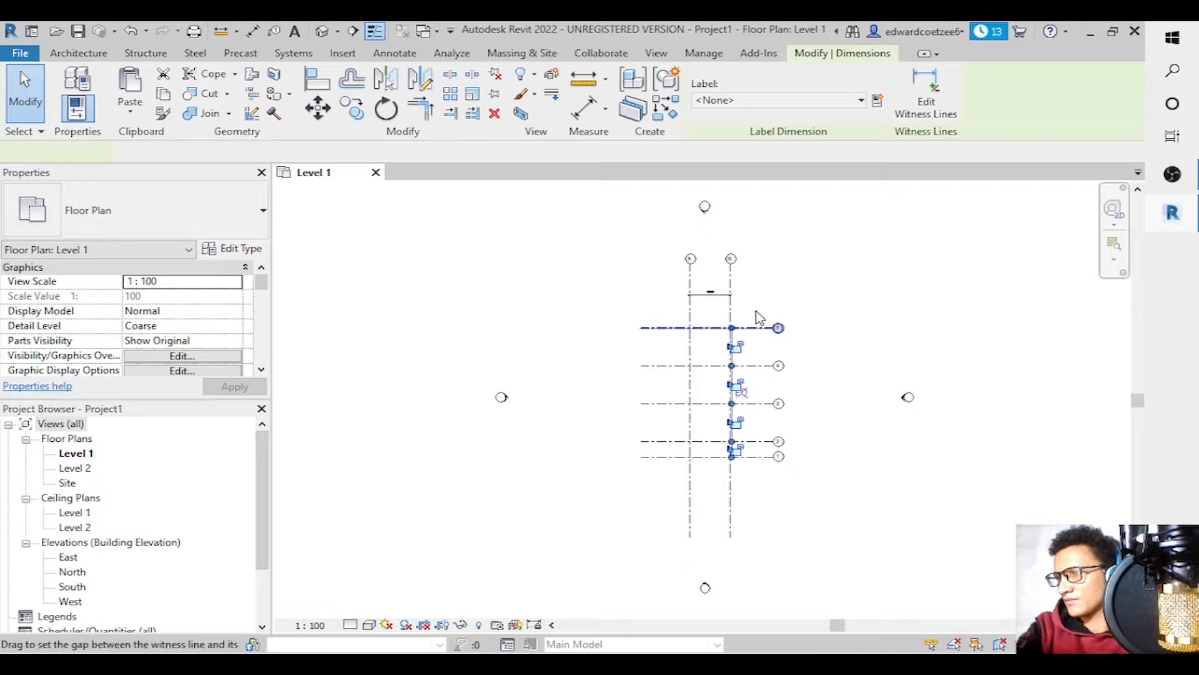
left_click(757, 317)
left_click(733, 355)
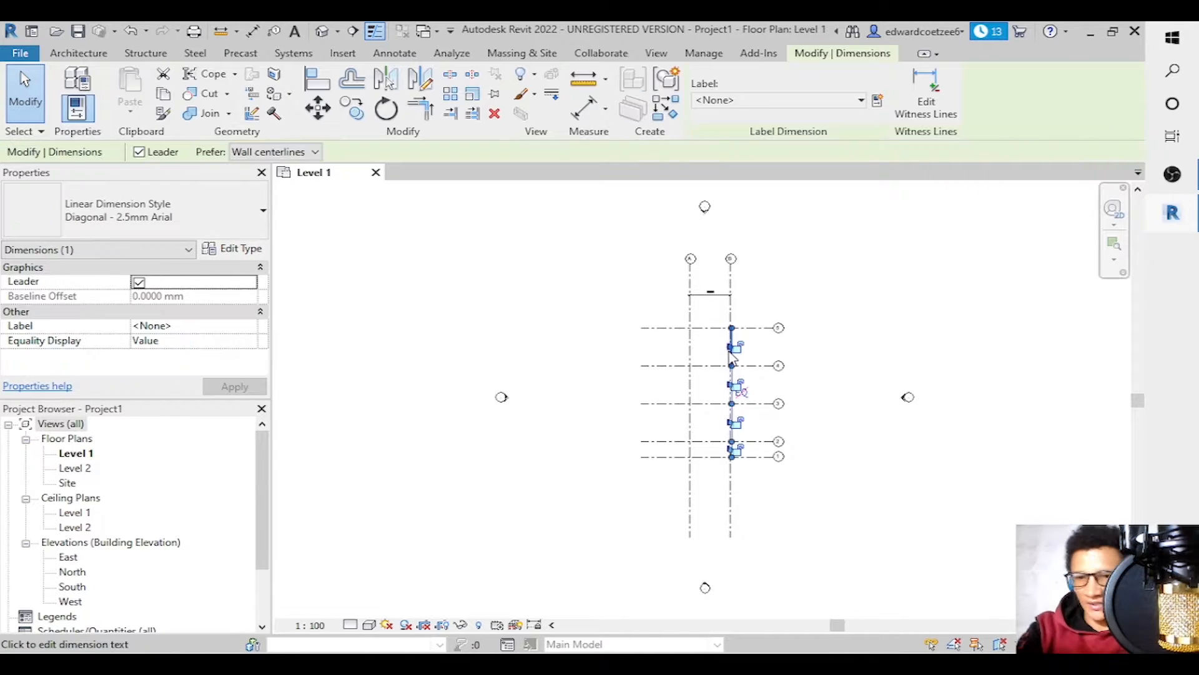
key("Delete")
key("d")
key("i")
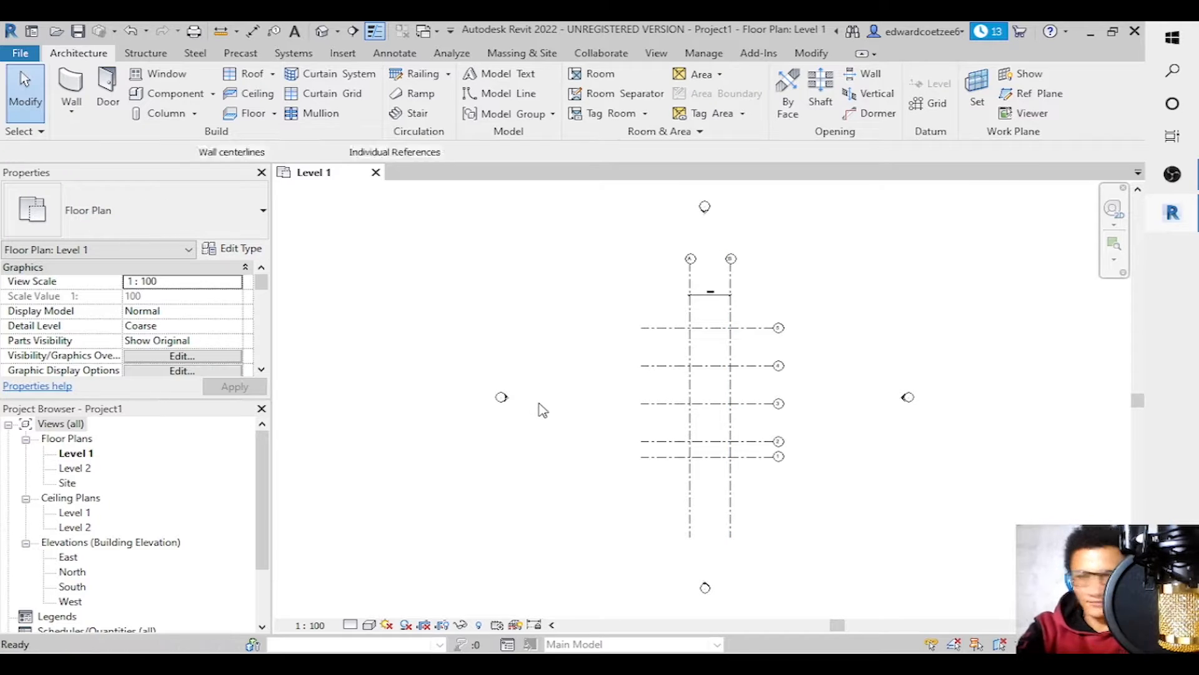
key("Escape")
key("Escape")
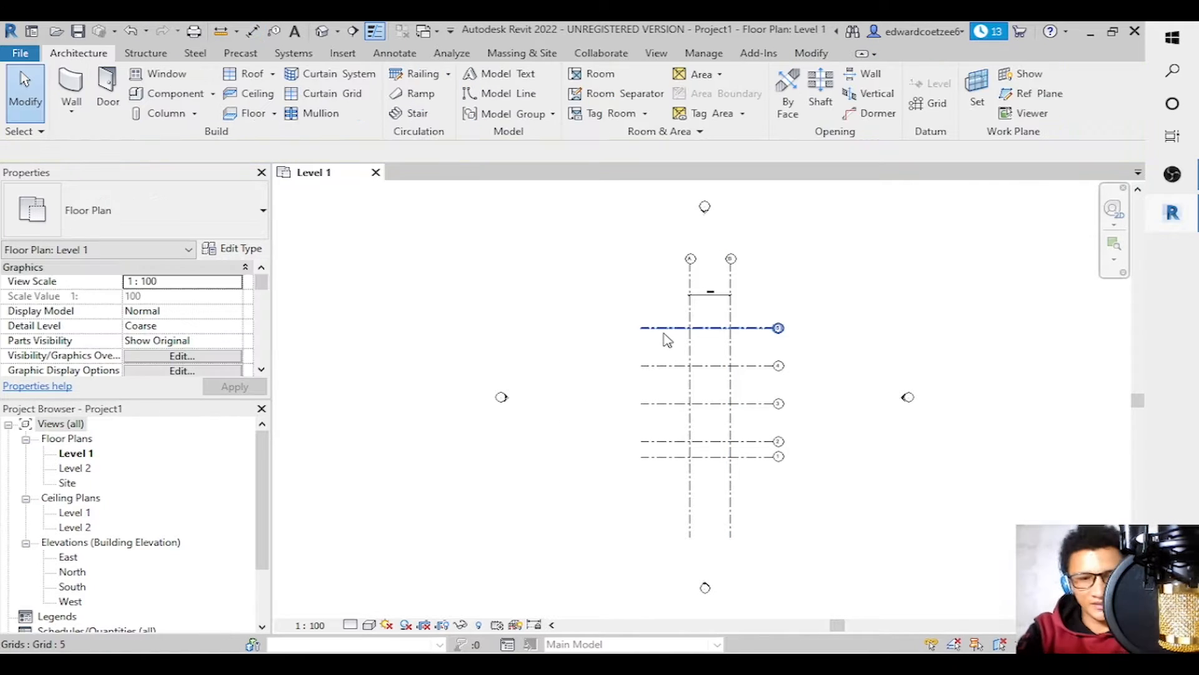
Place a continuous aligned dimension string across horizontal grids 5 to 1, between their left ends and vertical grid A.
key("d")
key("i")
left_click(663, 333)
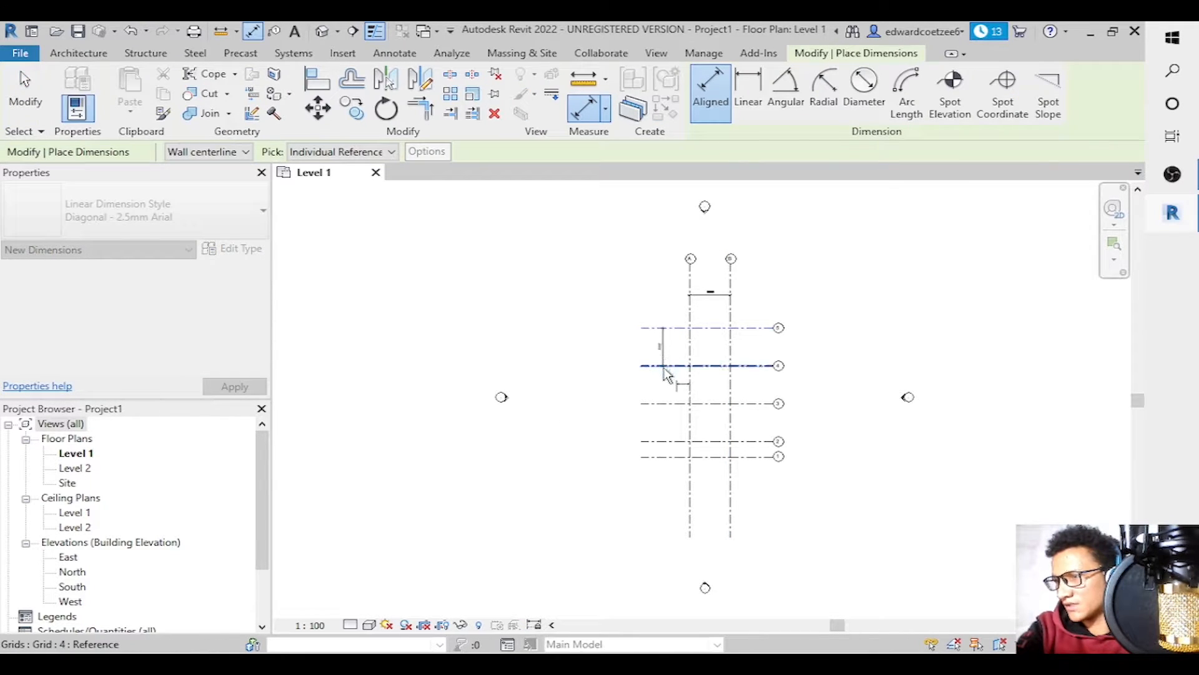
left_click(663, 406)
left_click(664, 441)
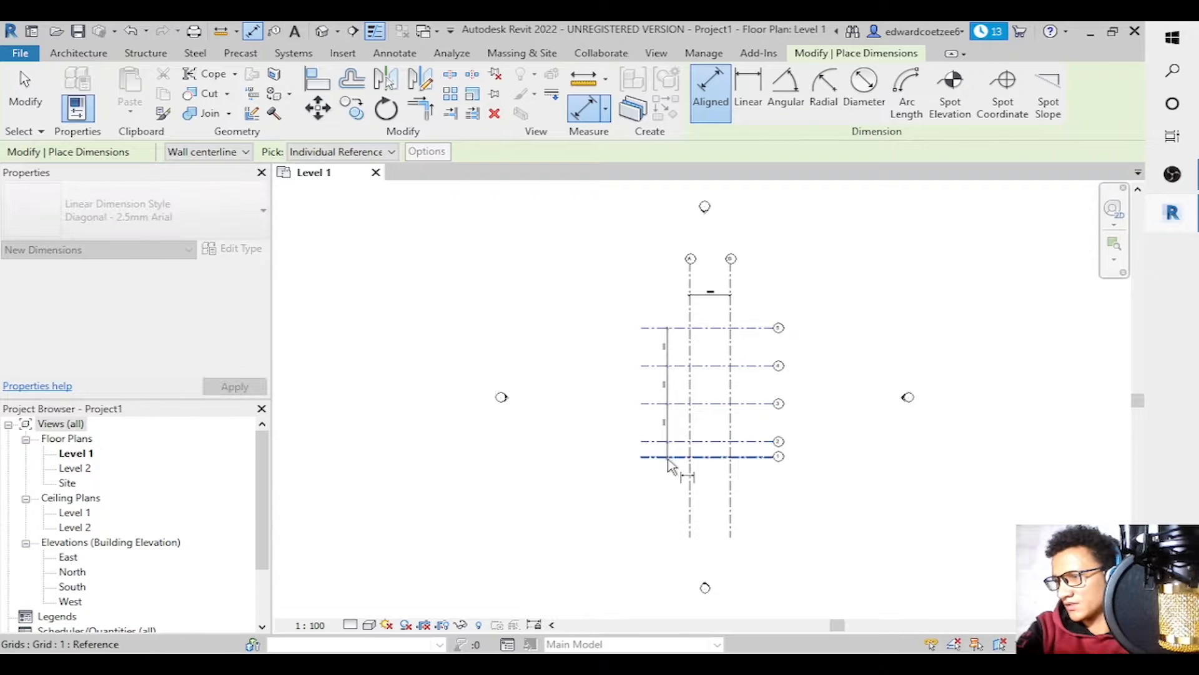
left_click(666, 457)
left_click(668, 429)
key("Escape")
key("Escape")
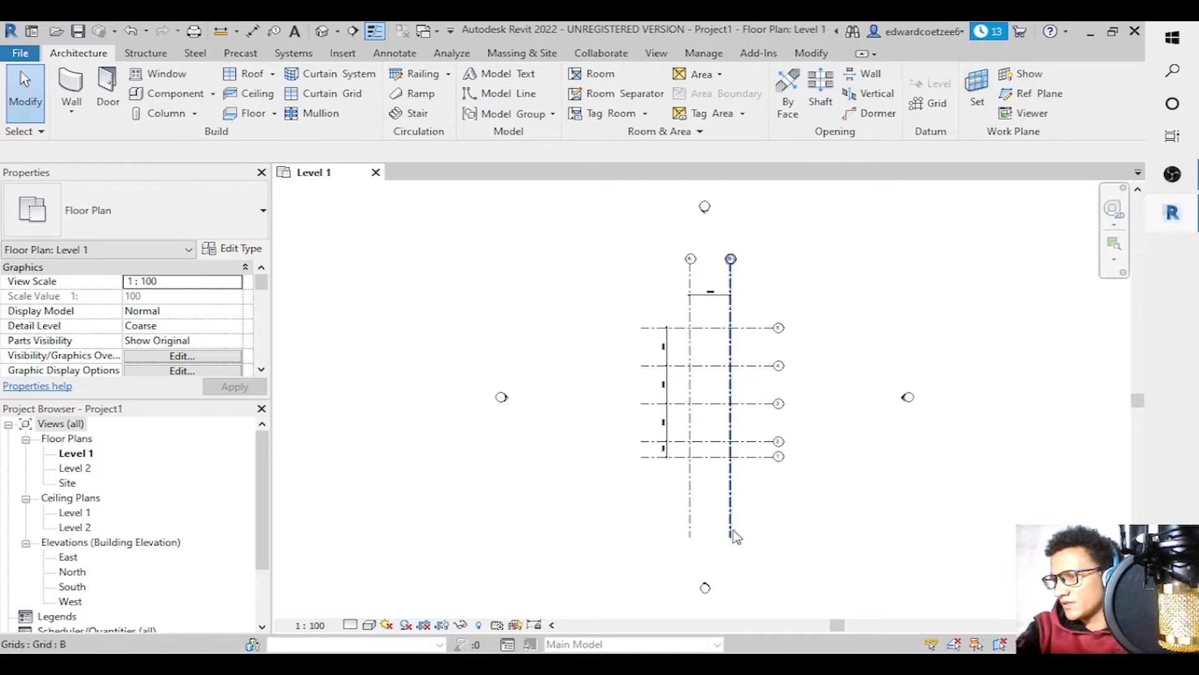
Shorten vertical grids A and B at their lower ends, keeping them extended a little below horizontal grid 1.
left_click(731, 511)
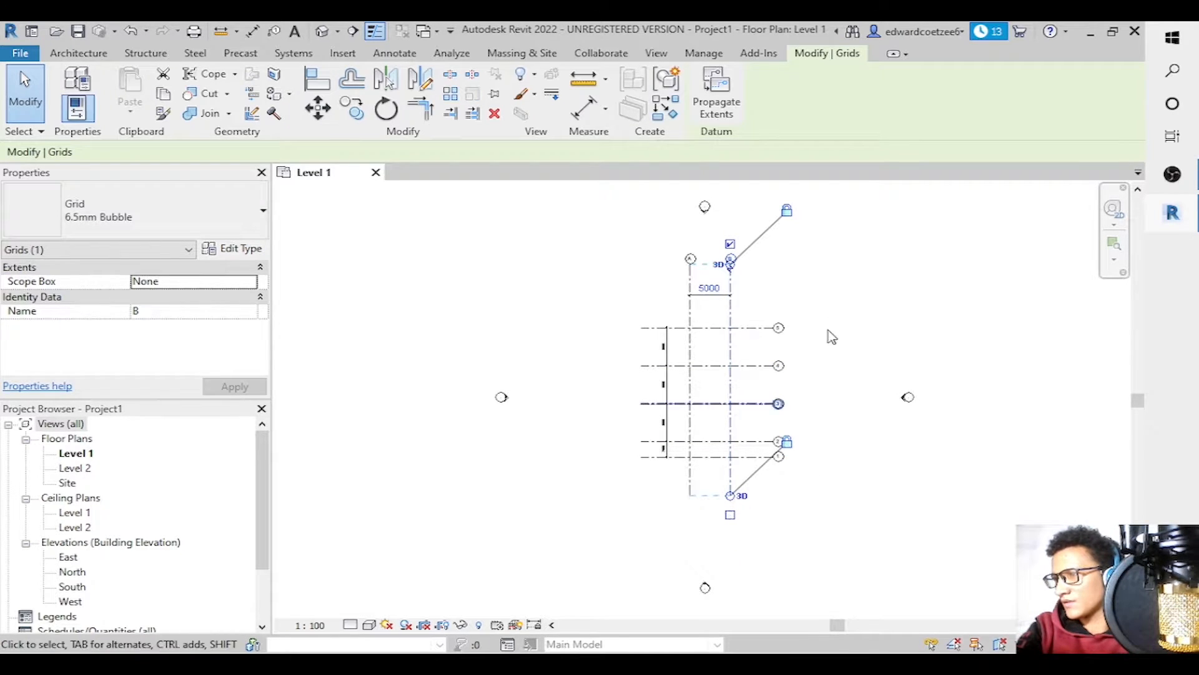
left_click(829, 313)
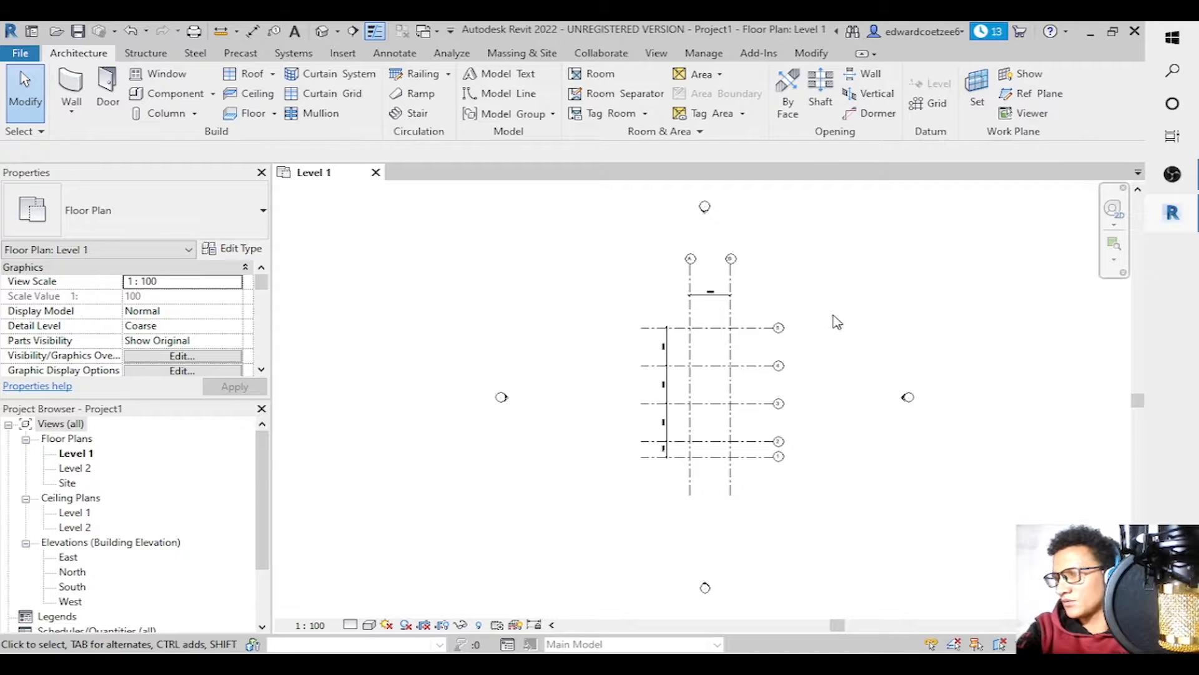
Switch the bubbles of horizontal grids 5, 4, 3, 2 and 1 from their right ends to their left ends.
left_click(762, 331)
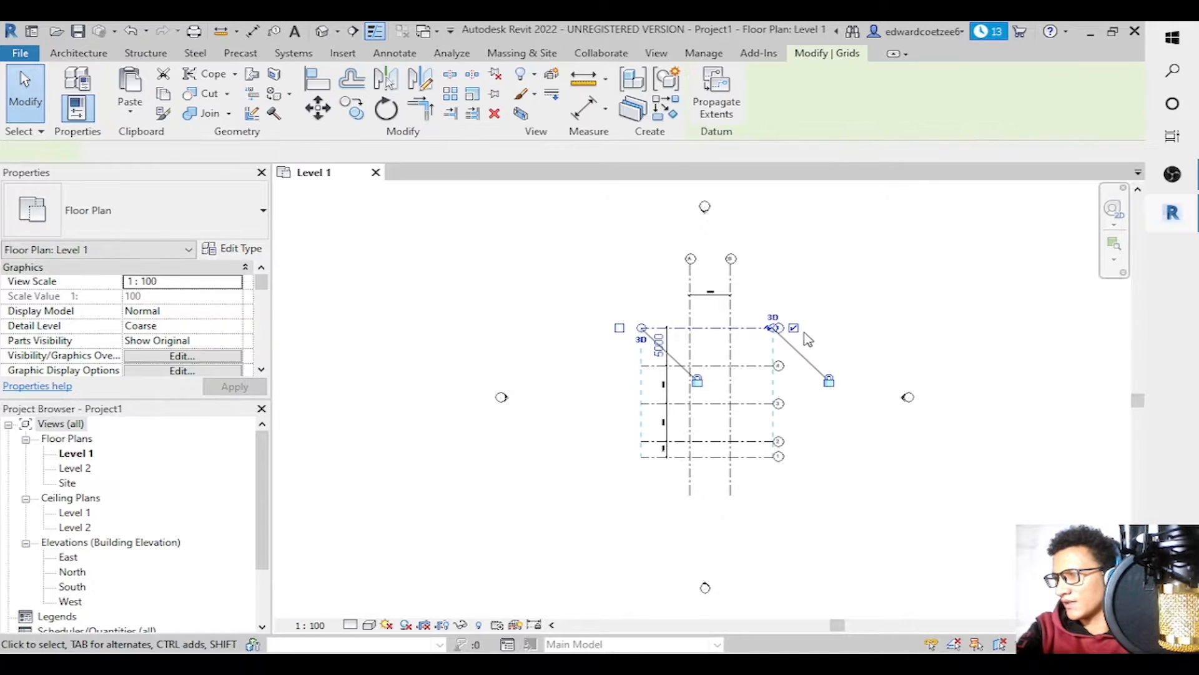
left_click(762, 368)
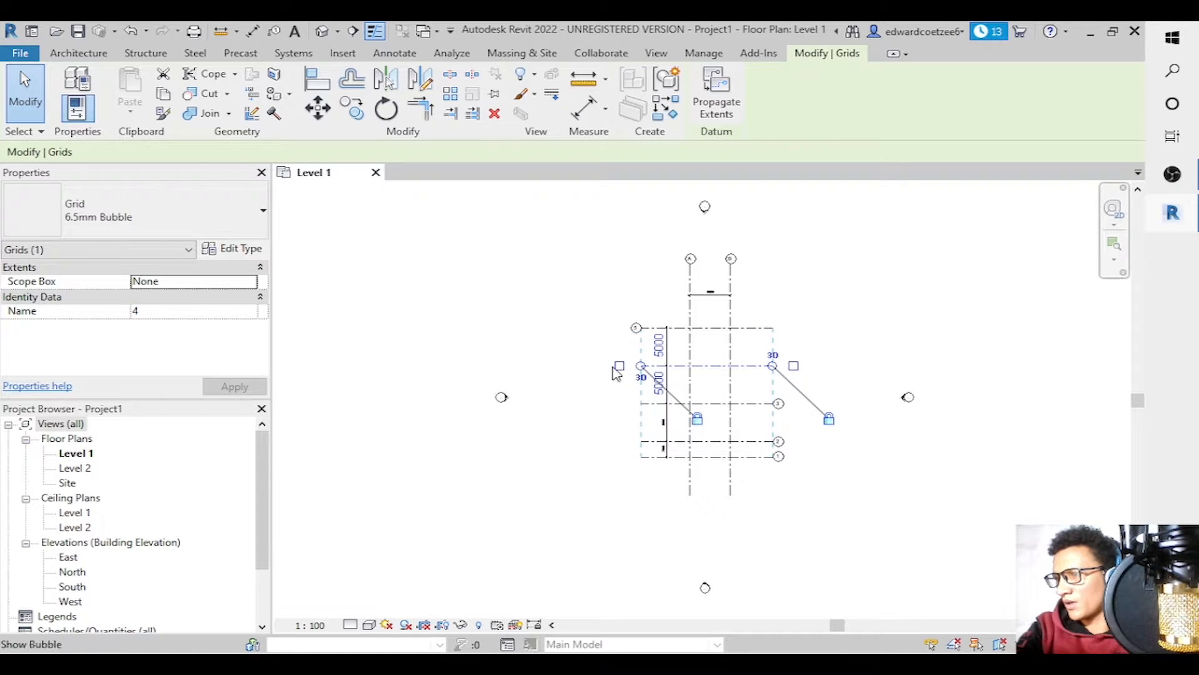
left_click(754, 403)
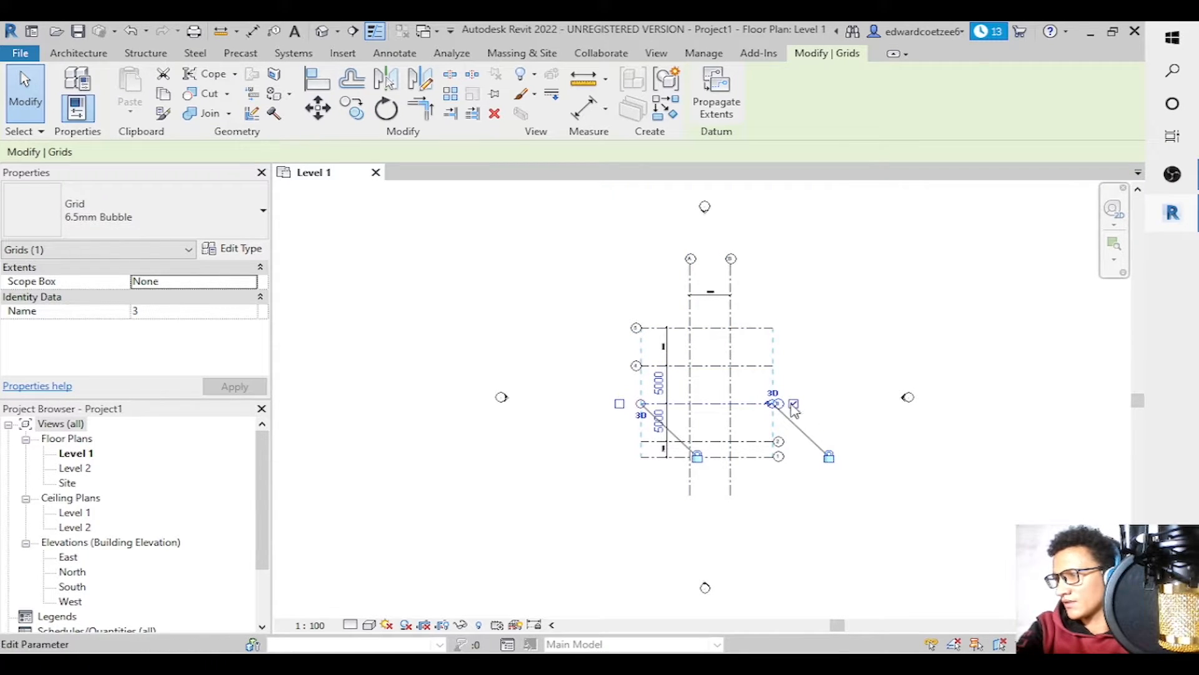
left_click(769, 441)
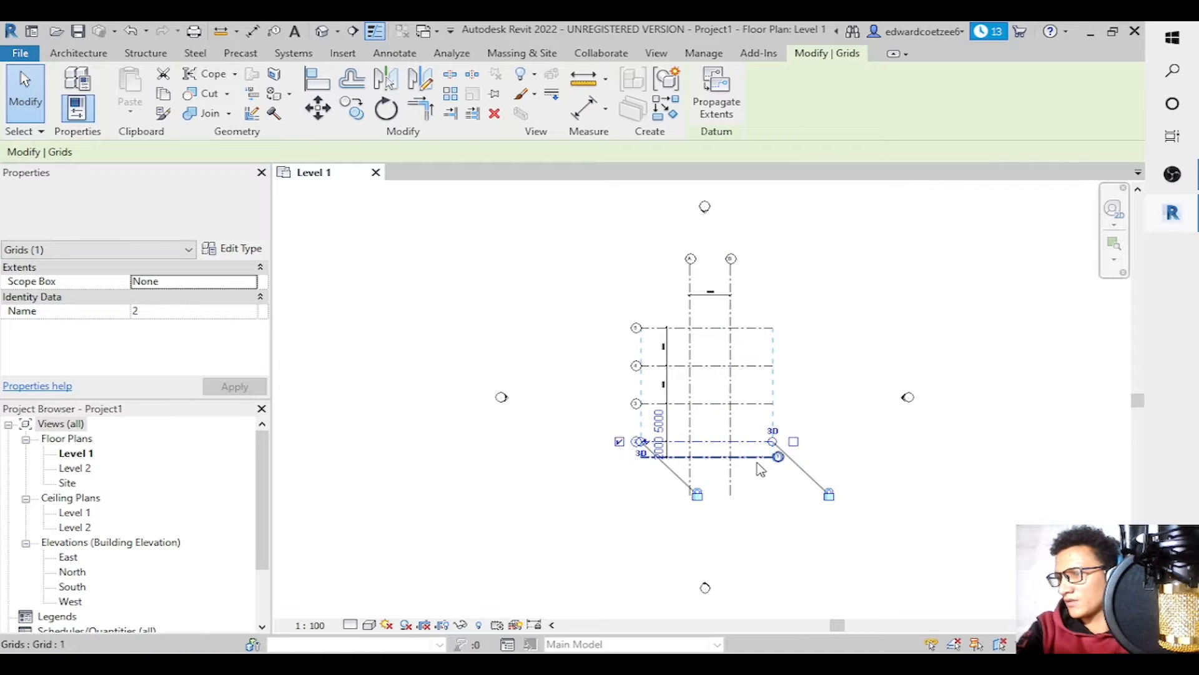
left_click(759, 457)
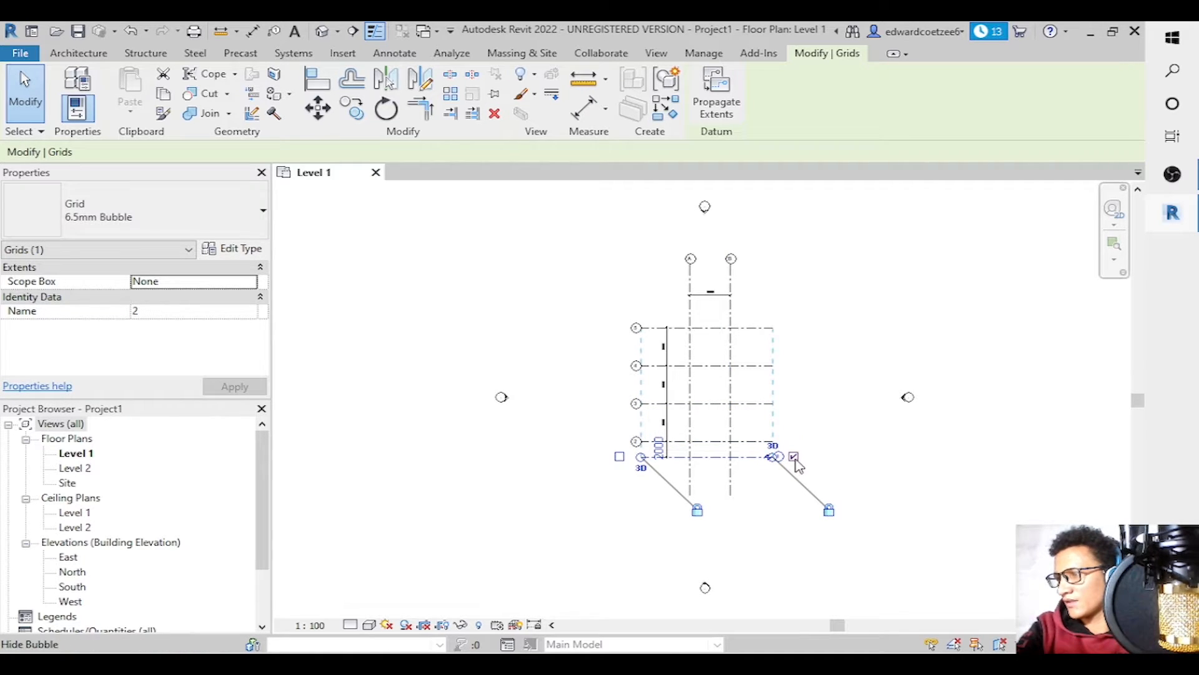
left_click(620, 458)
left_click(853, 331)
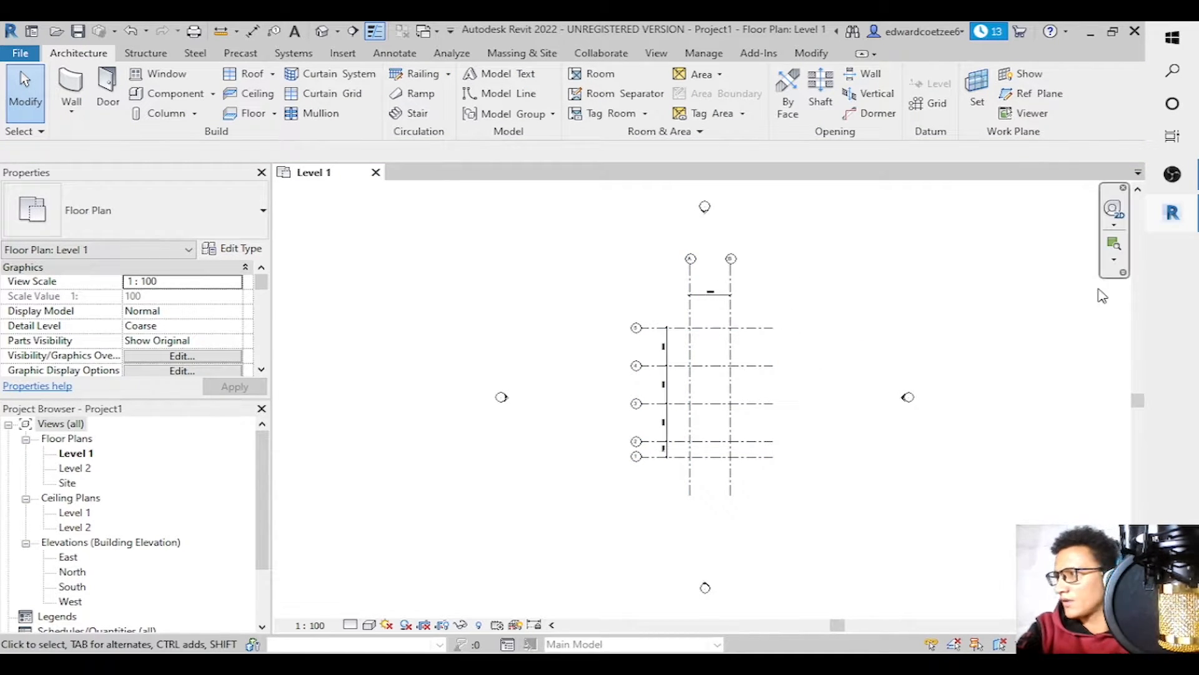
Examine the grid bubbles and the spacing dimensions of the horizontal grids up close.
left_click(1114, 246)
left_click_drag(581, 241, 816, 487)
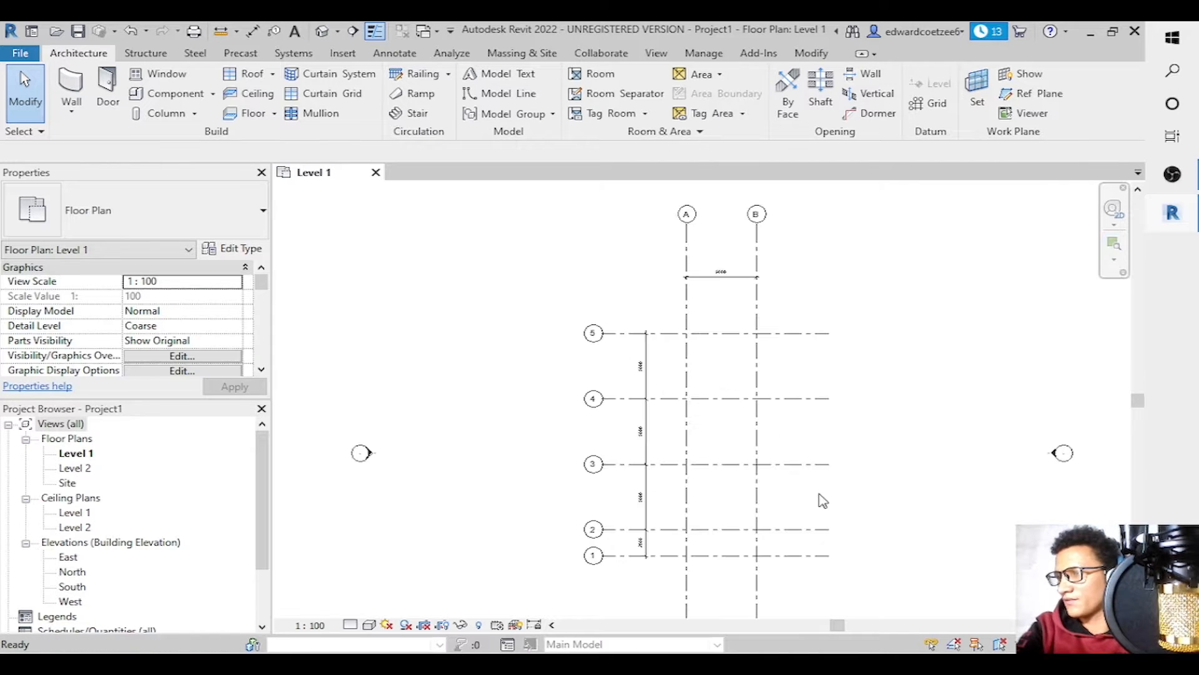
left_click(1114, 246)
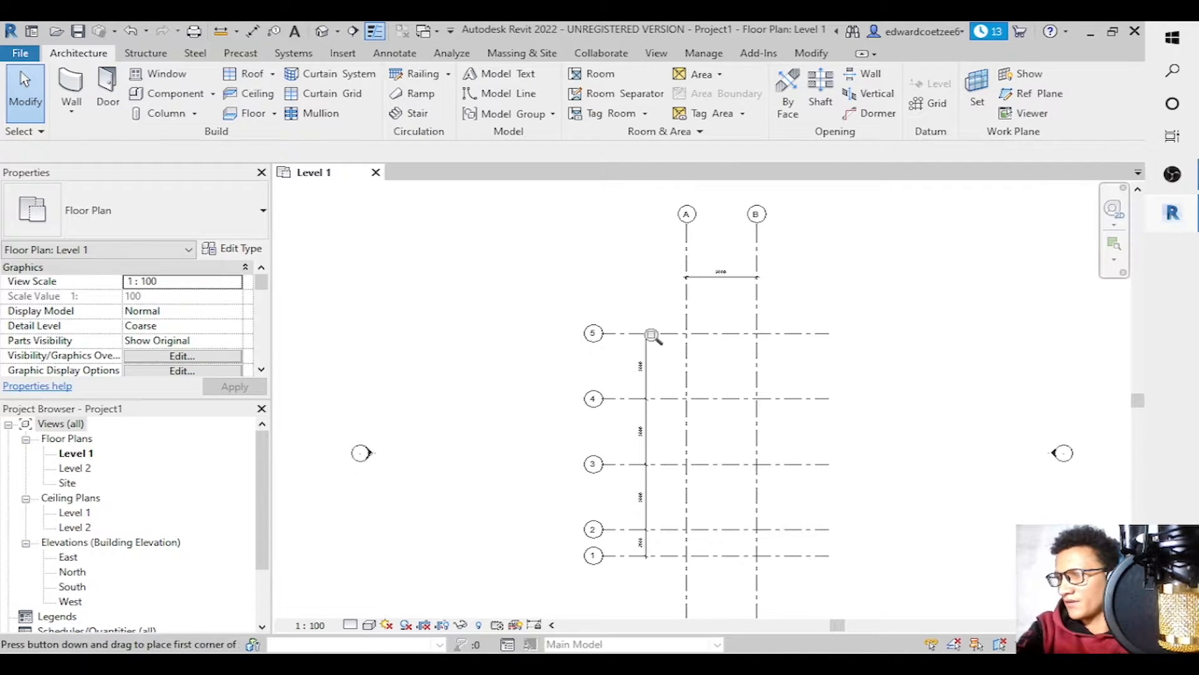
left_click_drag(601, 304, 699, 612)
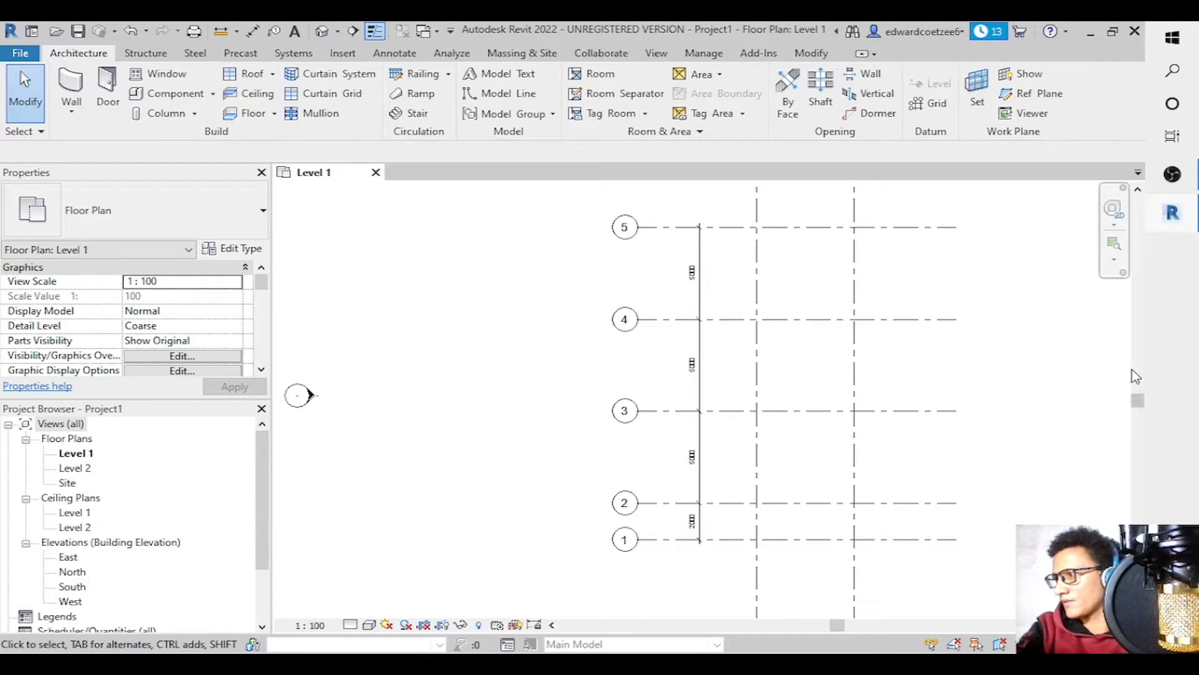
mouse_move(1139, 405)
left_mouse_down()
mouse_move(1138, 350)
mouse_move(1153, 359)
mouse_move(1155, 415)
left_mouse_up()
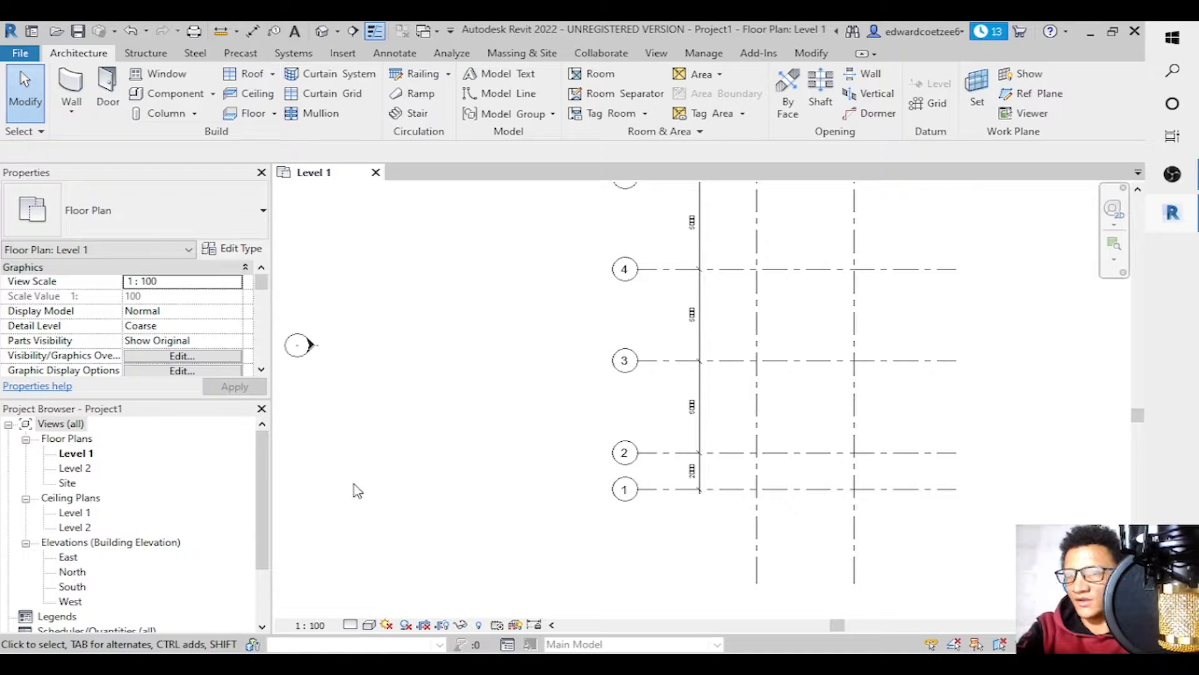
Open the North elevation and extend grids A and B at their lower ends well below Level 1.
left_click(69, 557)
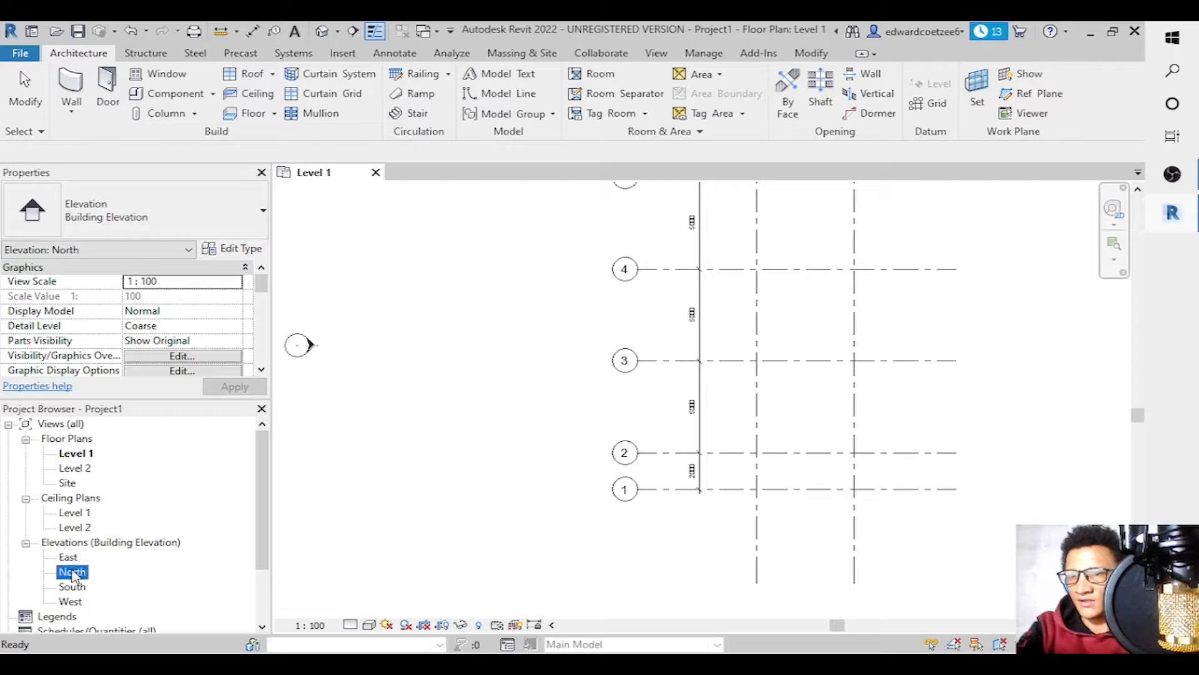
double_click(72, 572)
left_click(744, 431)
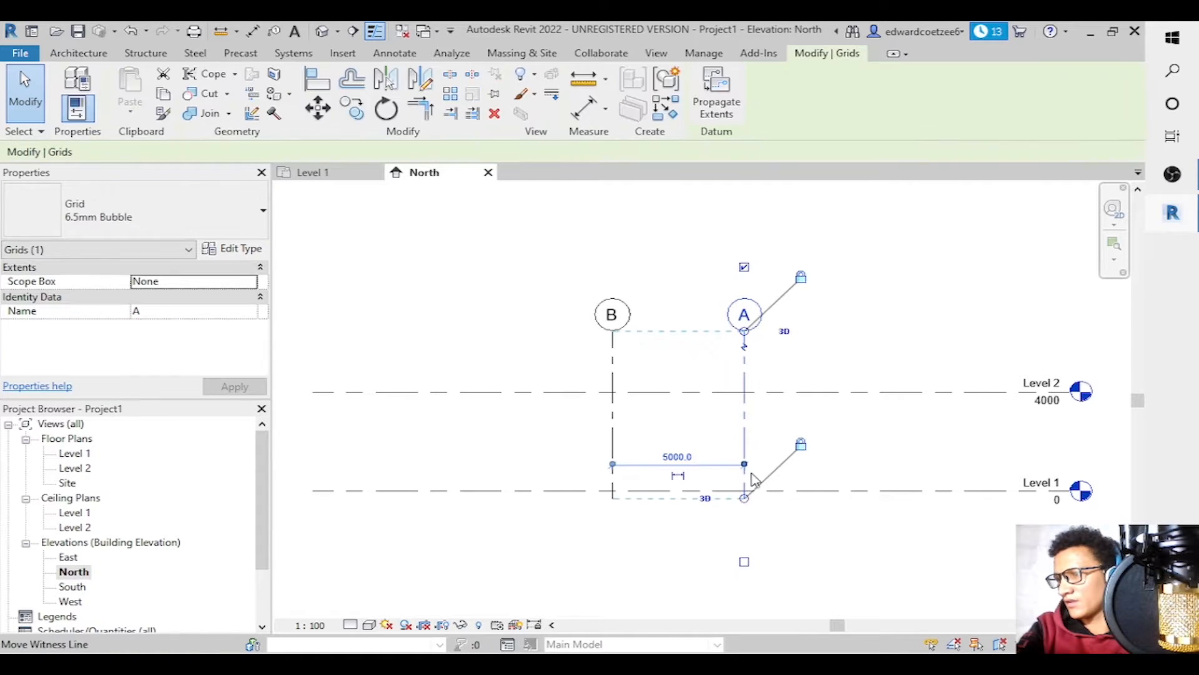
left_click_drag(744, 498, 744, 560)
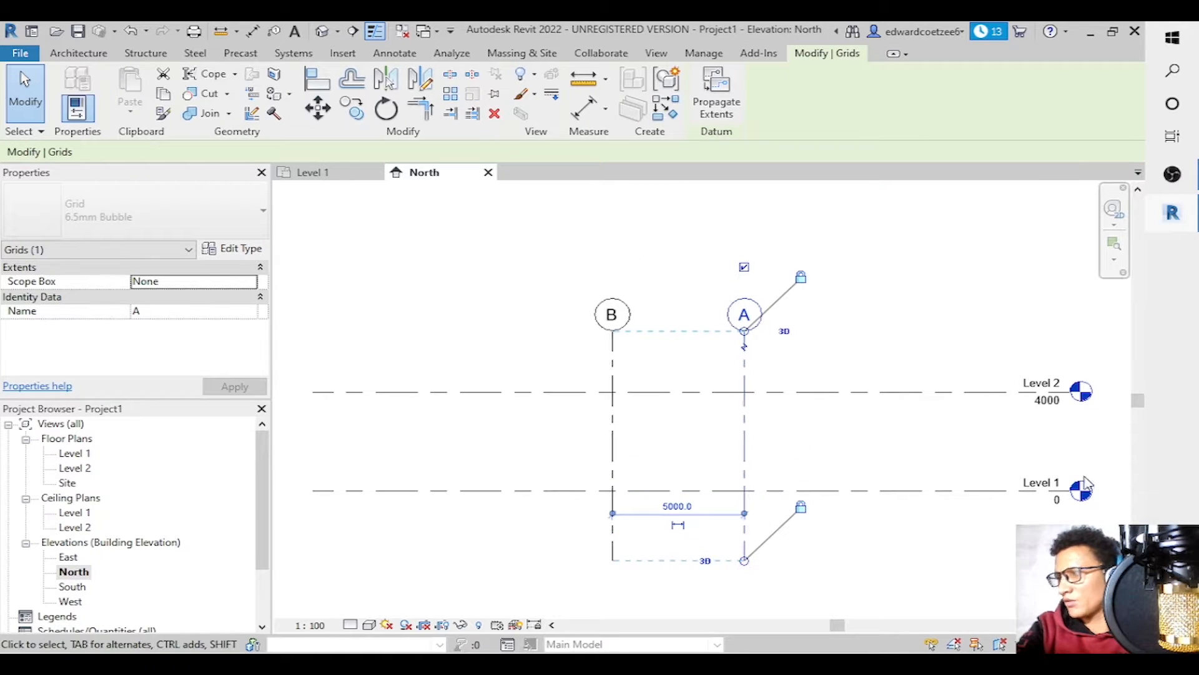
left_click_drag(1137, 409, 1137, 428)
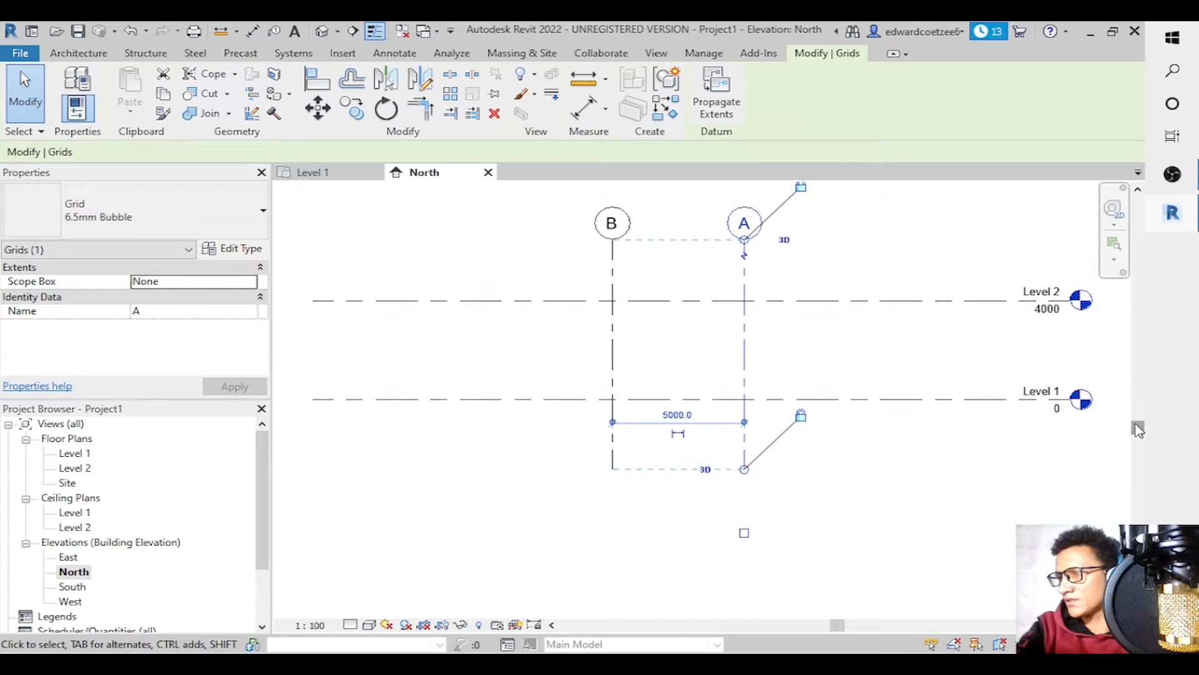
left_click_drag(745, 471, 745, 521)
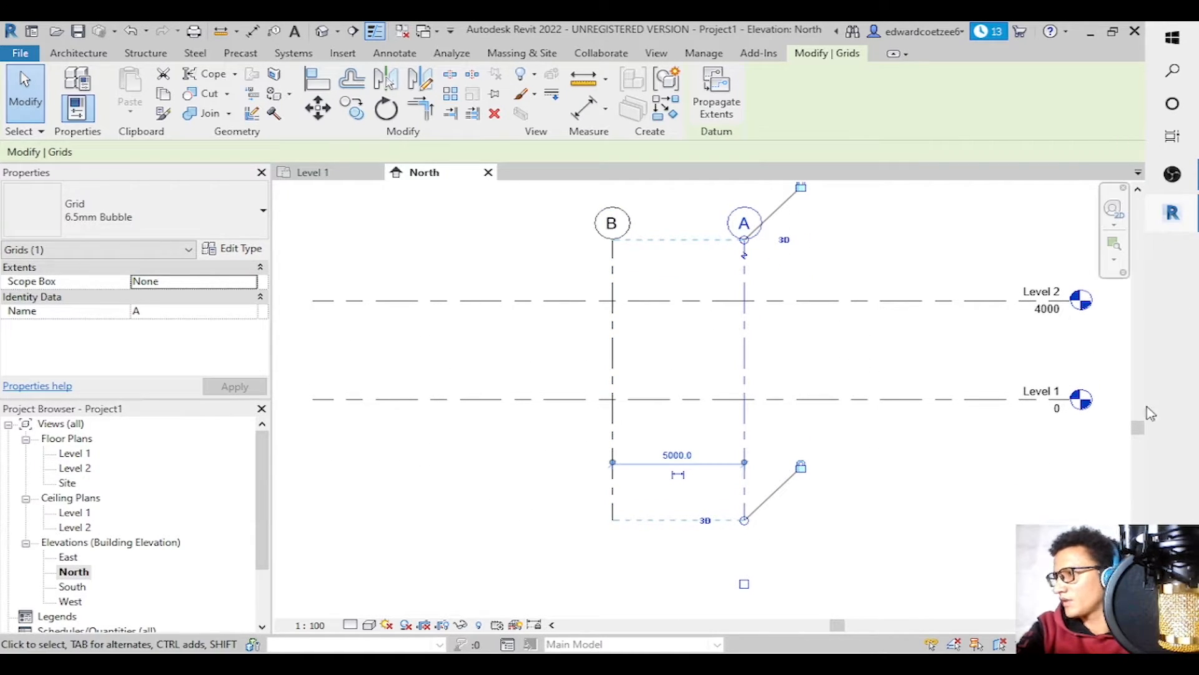
Shorten the Level 1 and Level 2 lines at both ends, bringing them closer to grids A and B.
left_click_drag(1142, 428, 1148, 339)
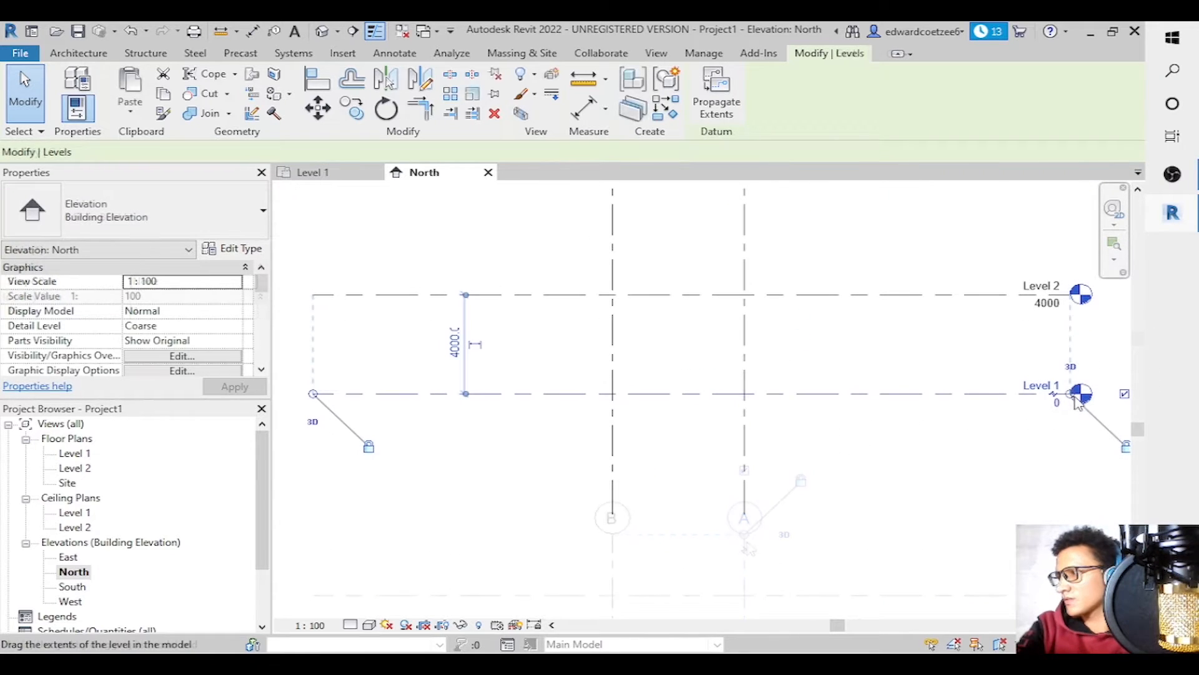
left_click_drag(1079, 403, 970, 395)
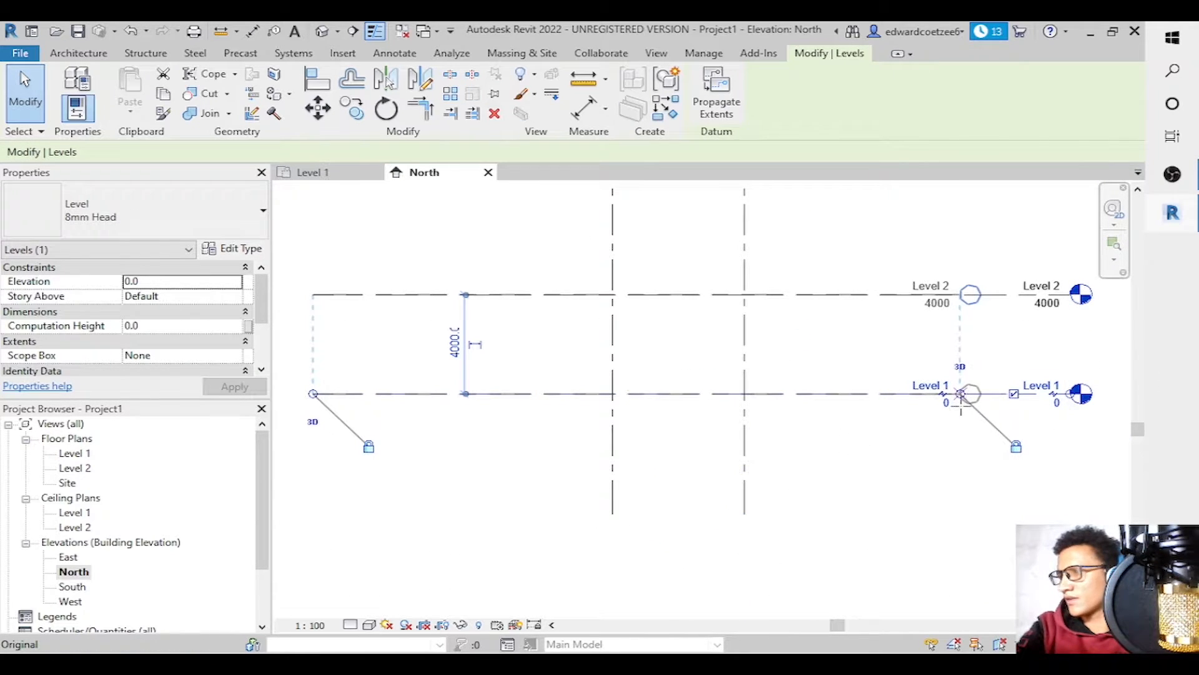
left_click_drag(323, 401, 491, 393)
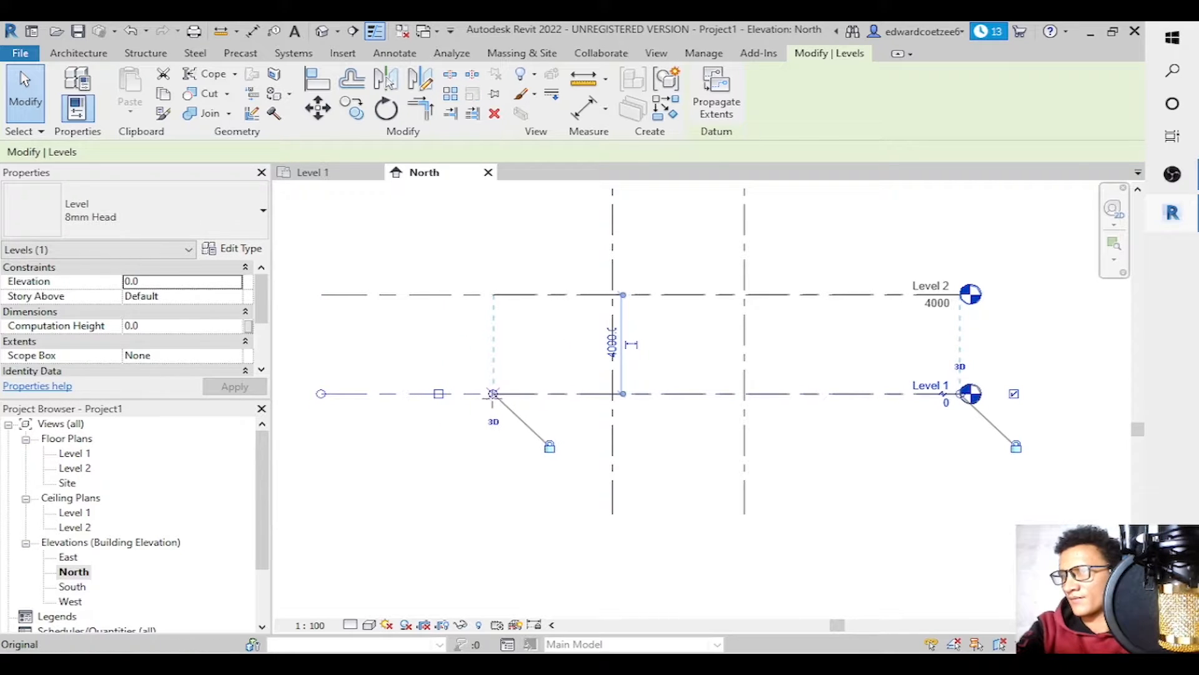
left_click(964, 478)
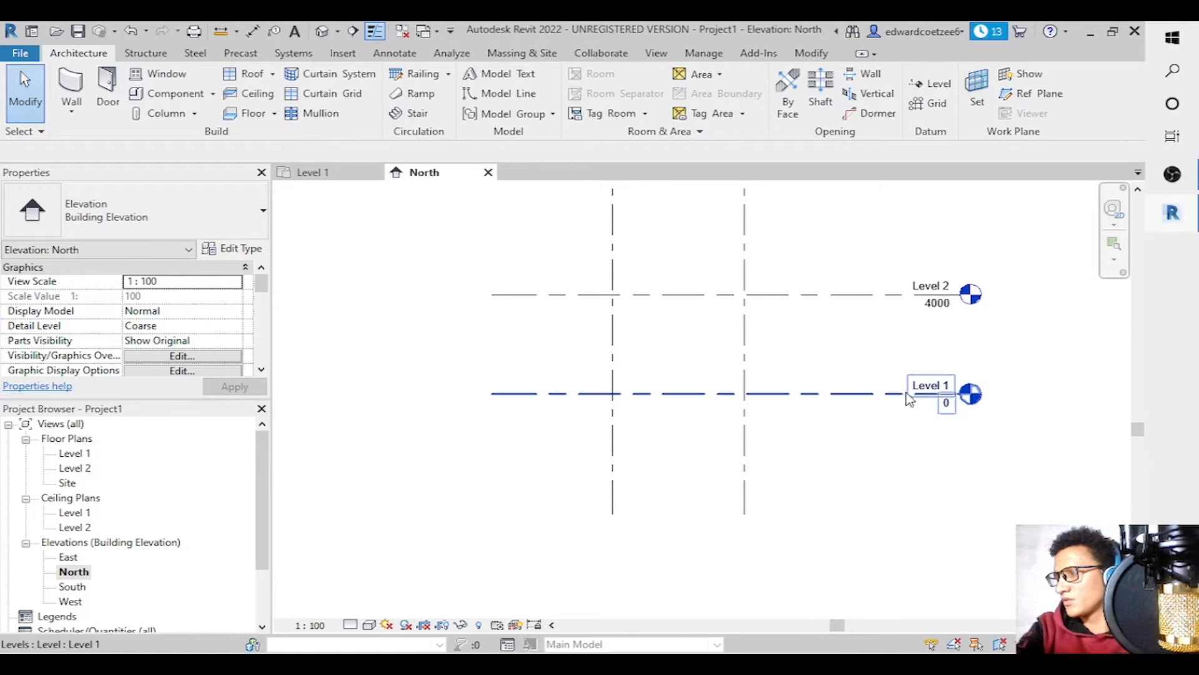
left_click(857, 396)
key("l")
key("l")
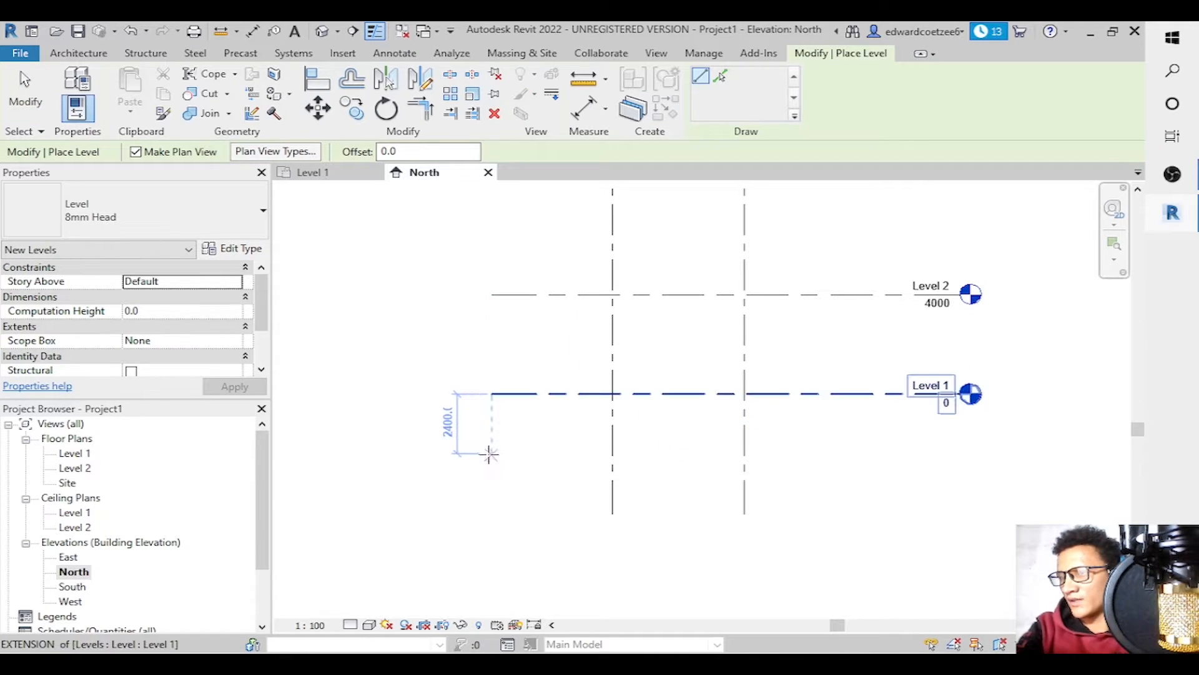
key("Escape")
key("Escape")
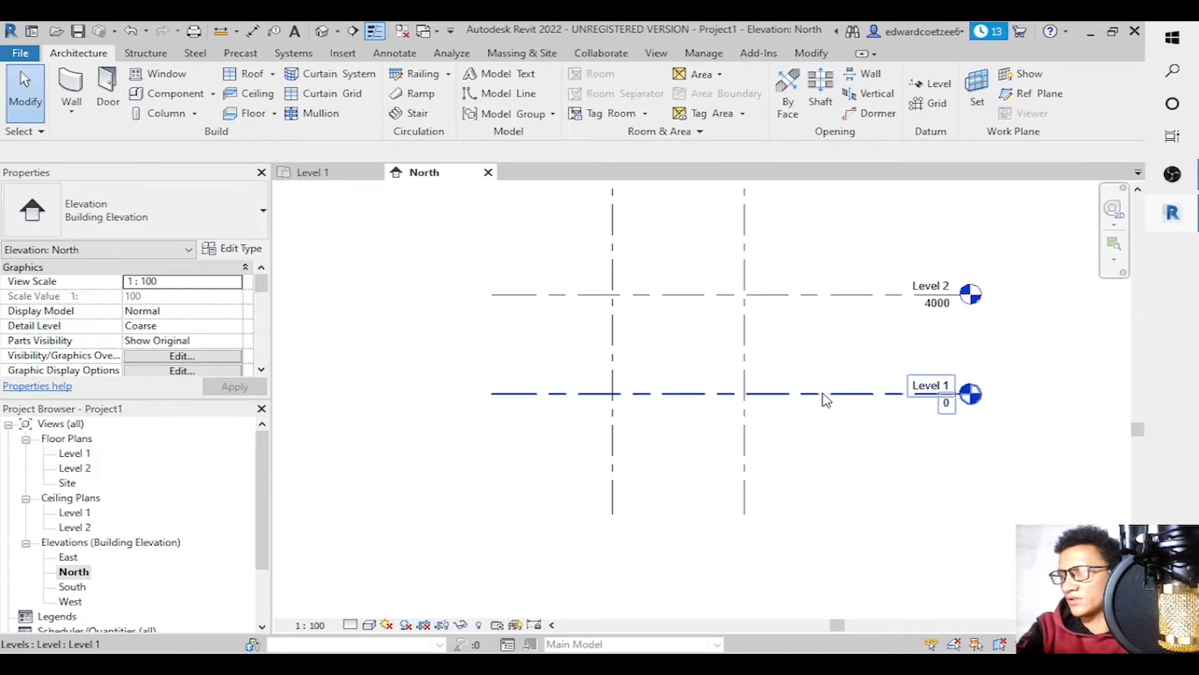
left_click(822, 394)
key("Escape")
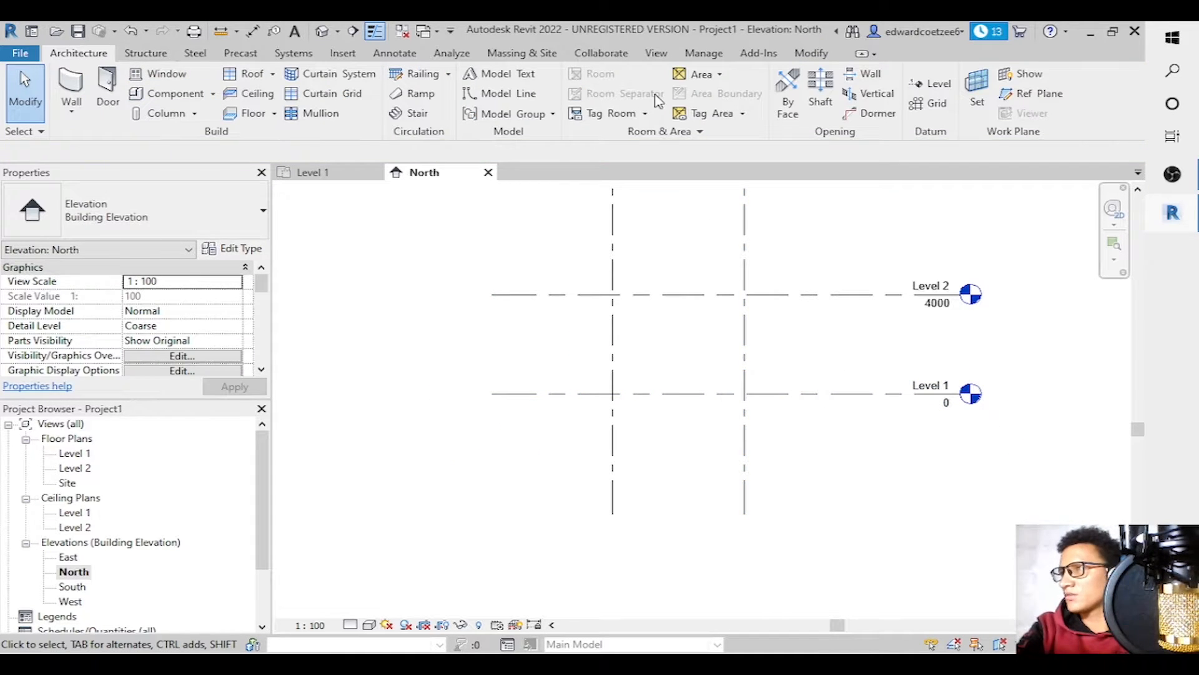
Place a new level 3500 below Level 1, with its ends aligned to the existing level lines.
left_click(931, 88)
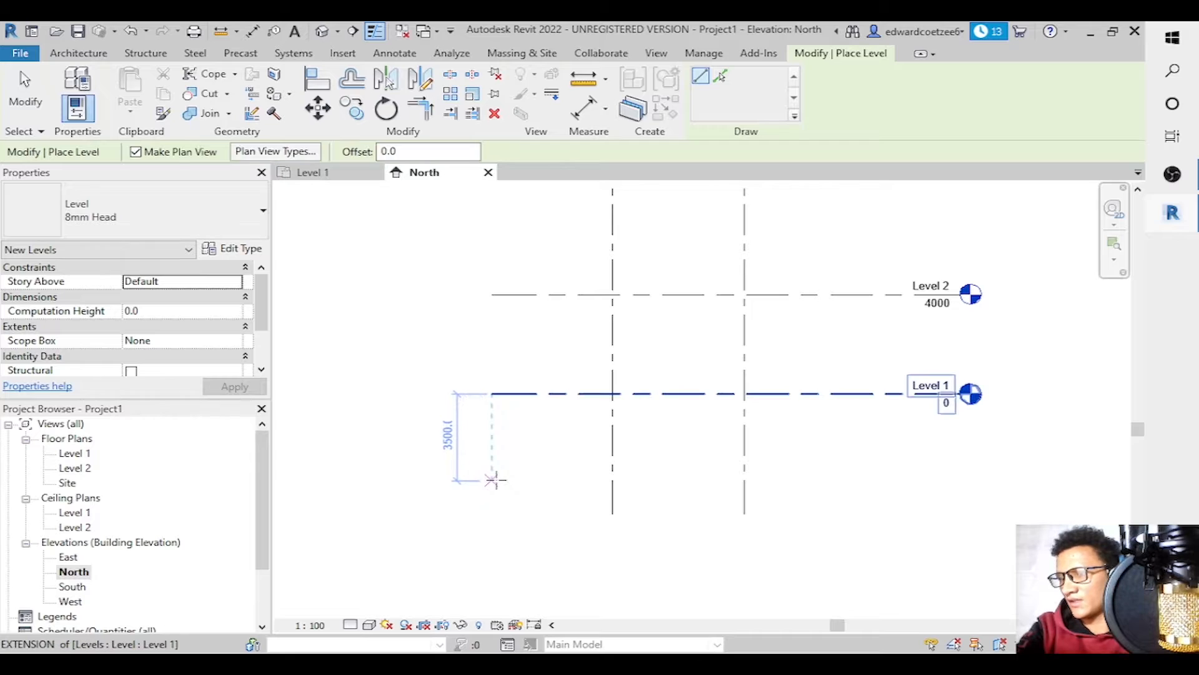
left_click(496, 481)
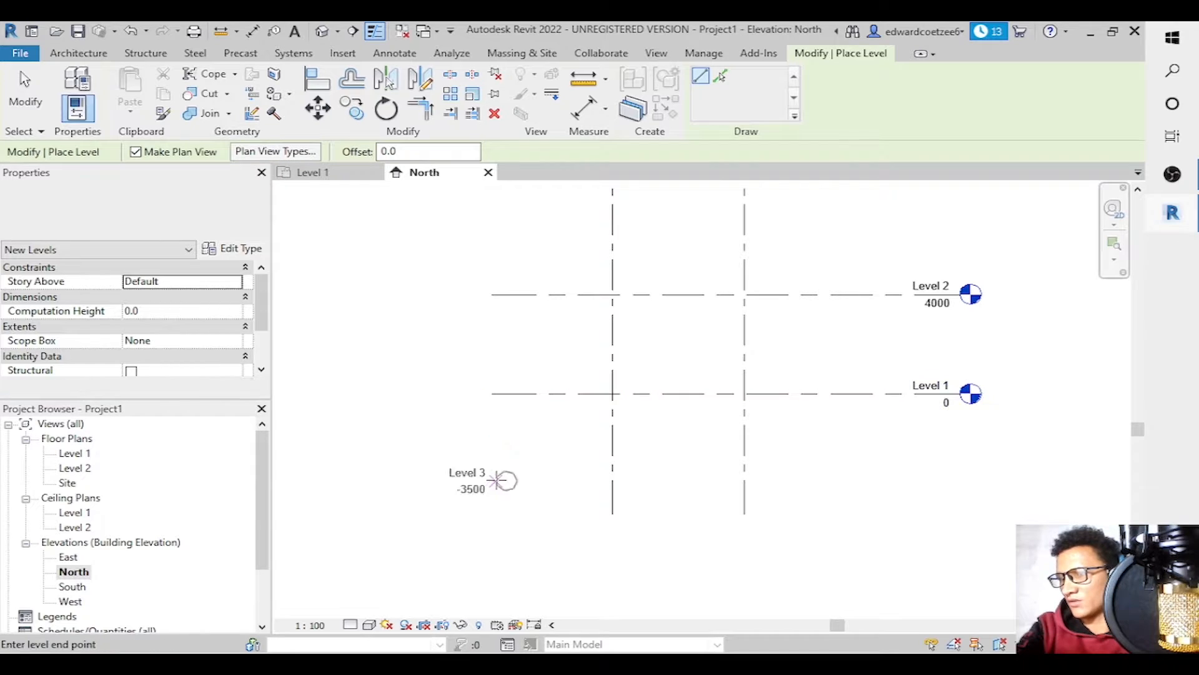
left_click(960, 457)
key("Escape")
key("Escape")
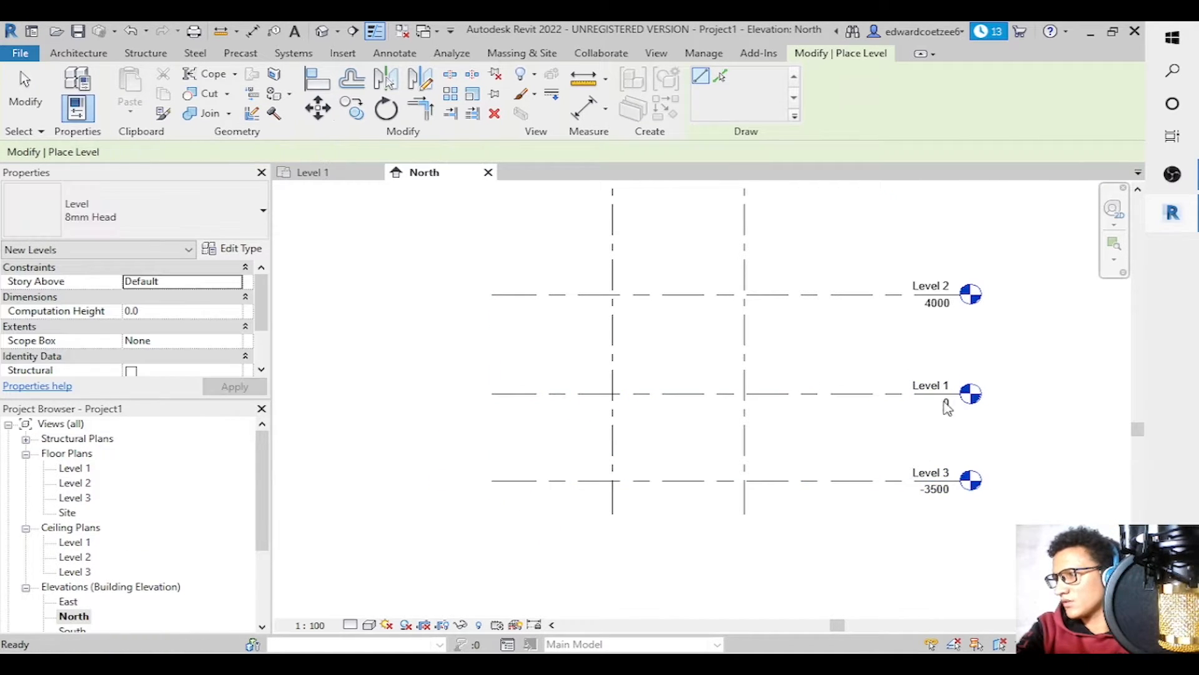
Set the elevation of the new level below Level 1 to -2000.
left_click(941, 491)
key("Escape")
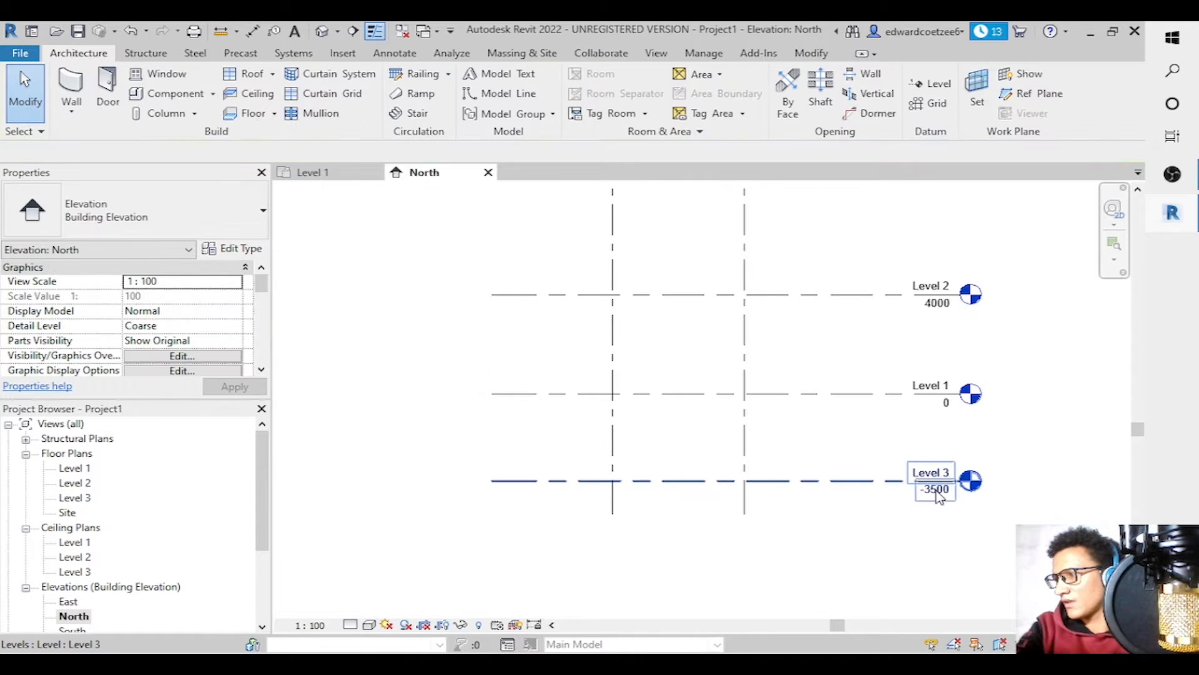
left_click(936, 493)
left_click(935, 491)
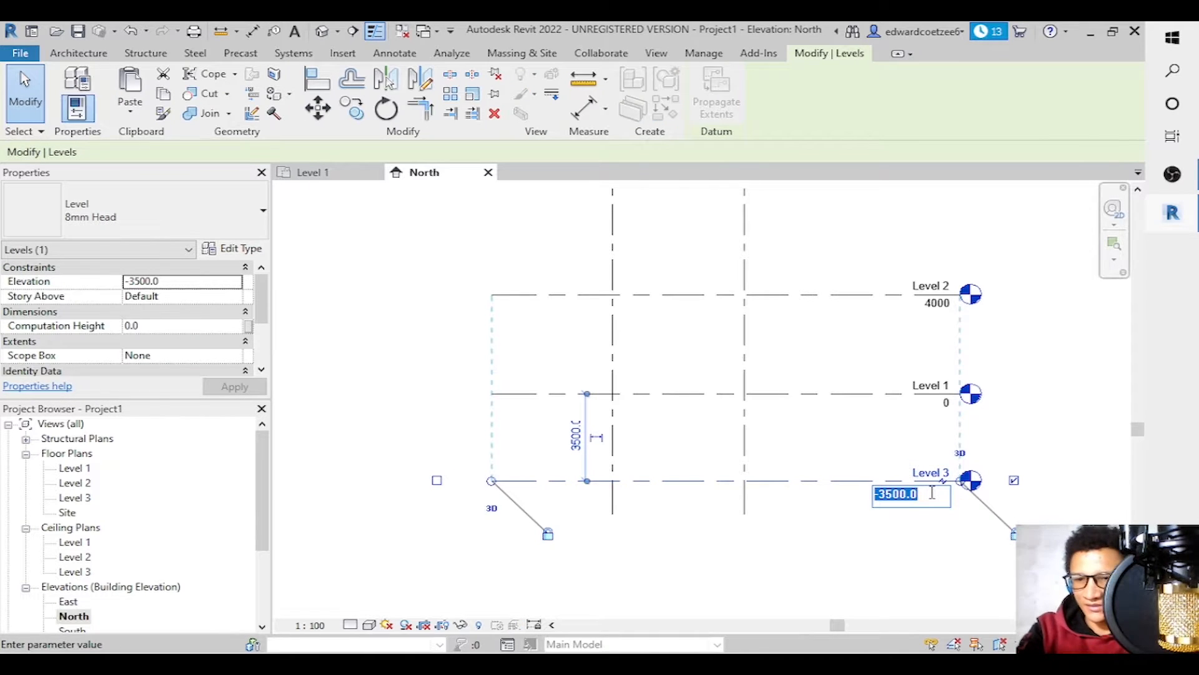
key("BackSpace")
type("-2000")
key("Return")
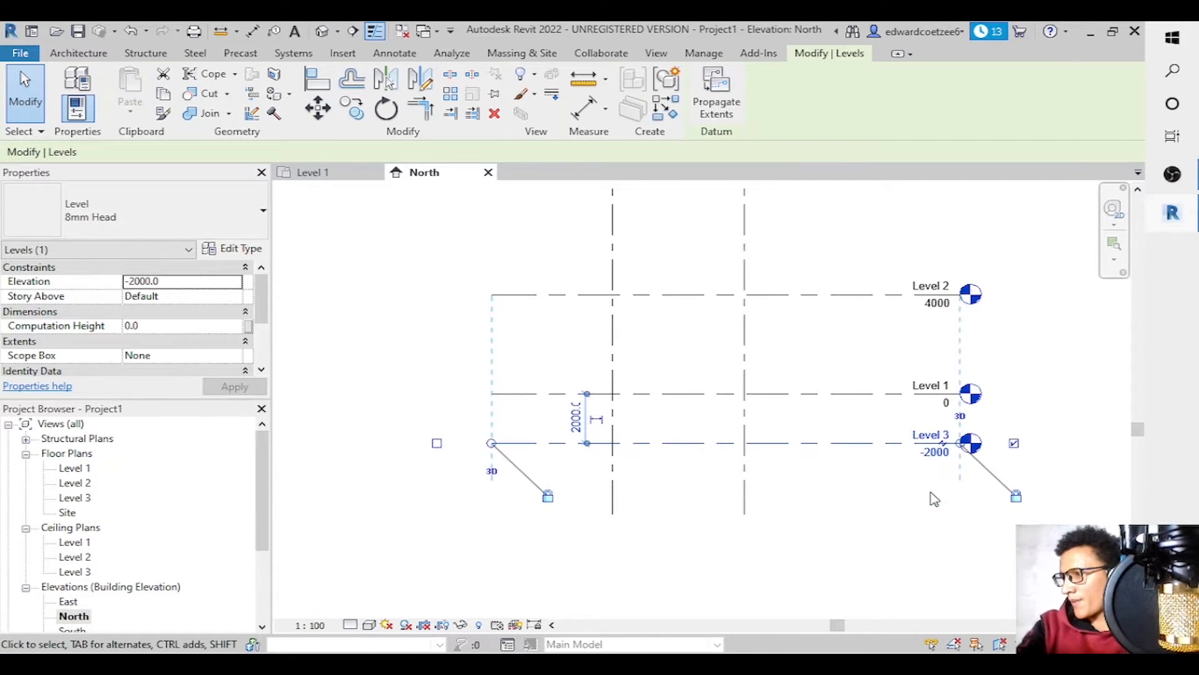
key("Escape")
Add an elbow to the head of the lowest level and pull the bend close to the level head.
left_click(885, 445)
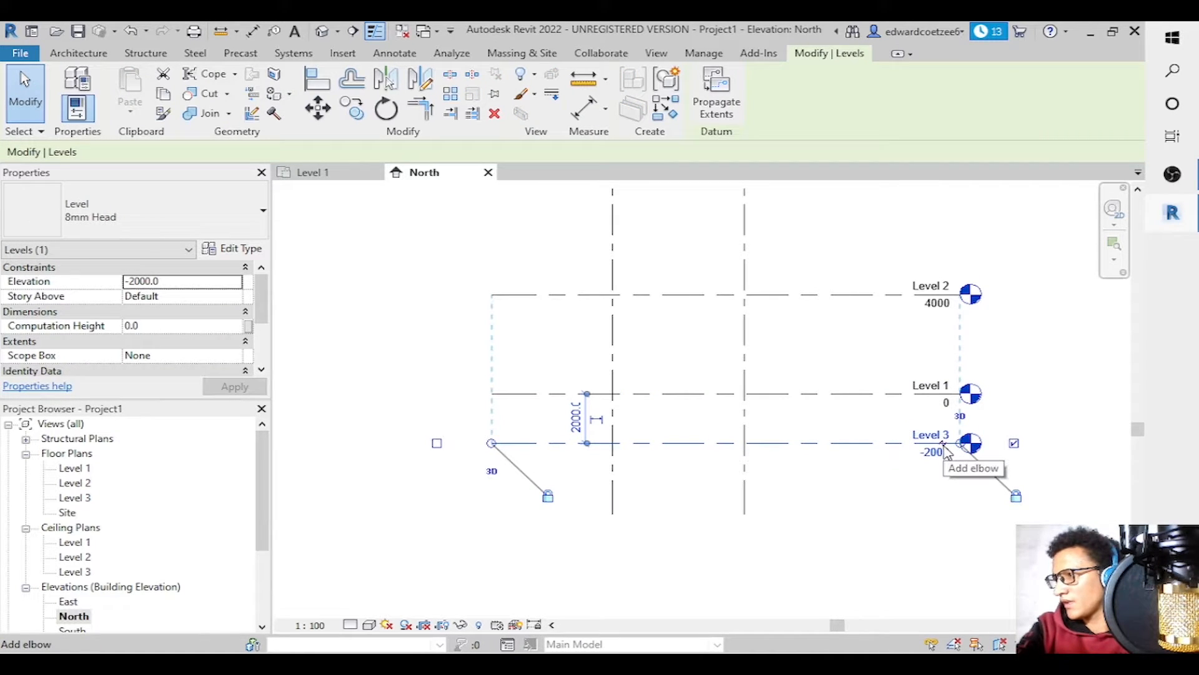
left_click(943, 447)
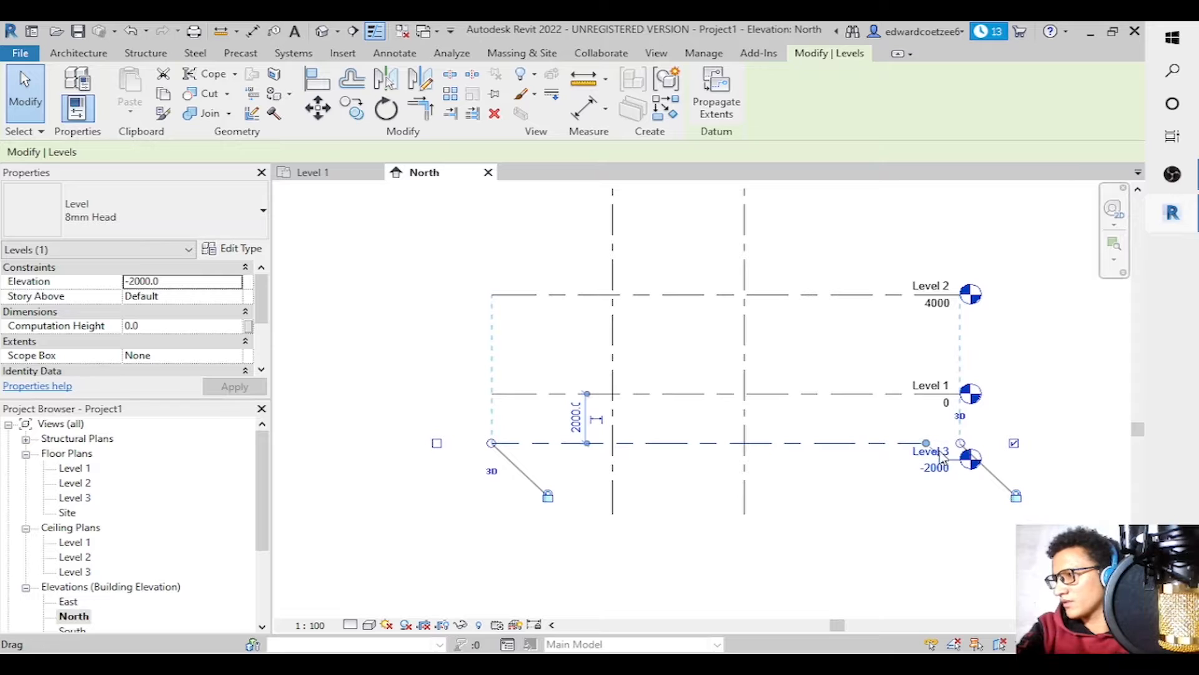
left_click_drag(926, 443, 961, 444)
left_click(1058, 361)
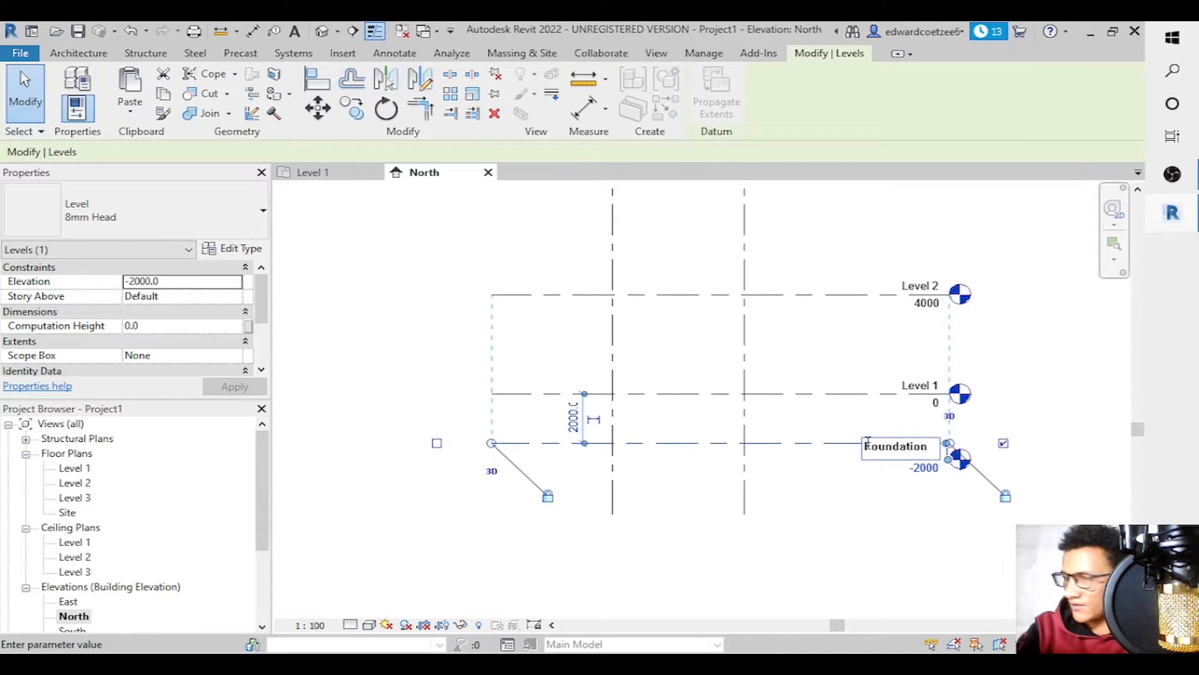
Rename the lowest level as -01_Foundation and apply the new name to its corresponding views.
type("-")
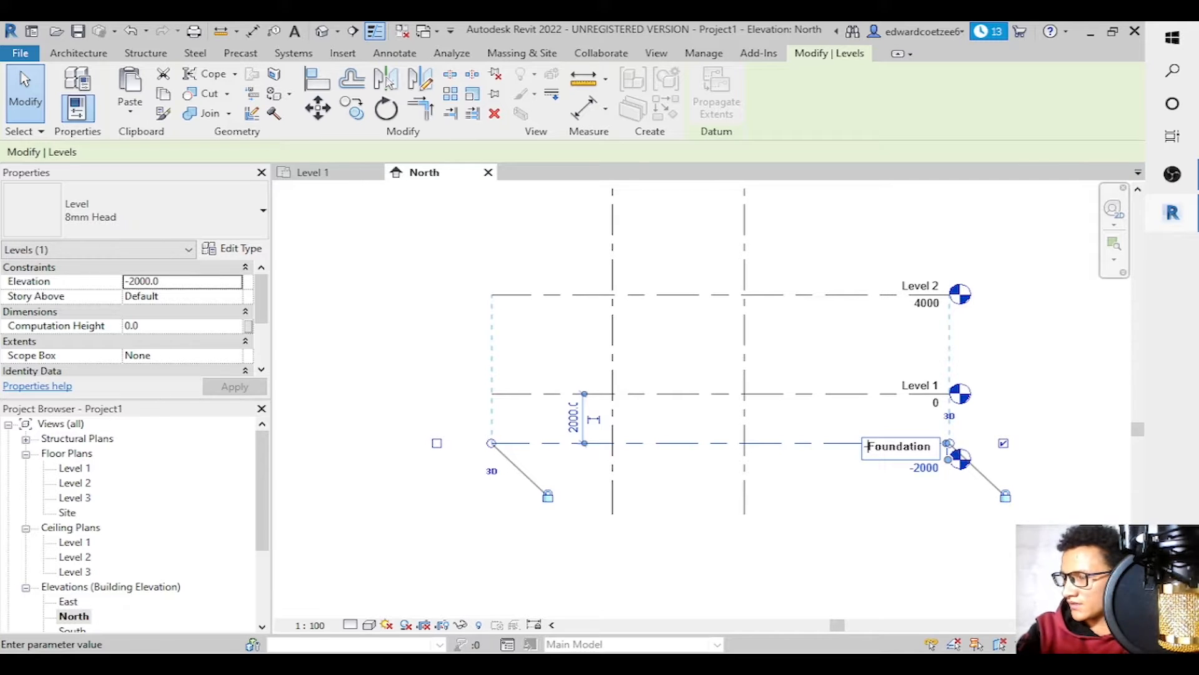
type("01")
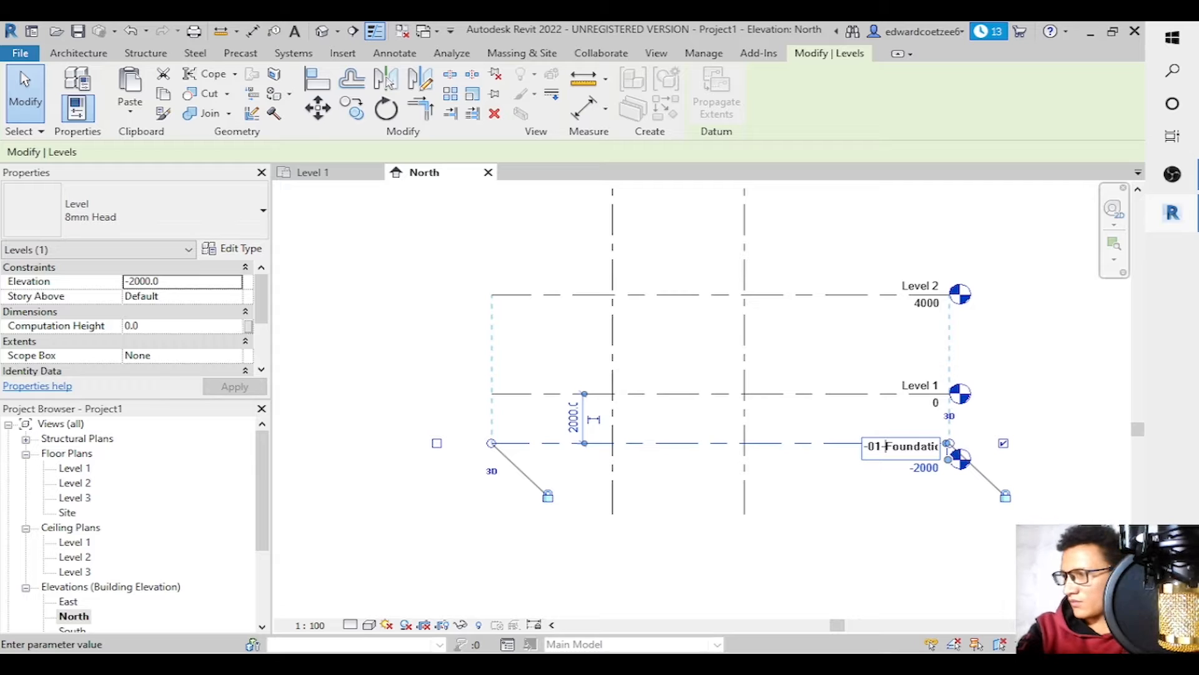
key("BackSpace")
type("_")
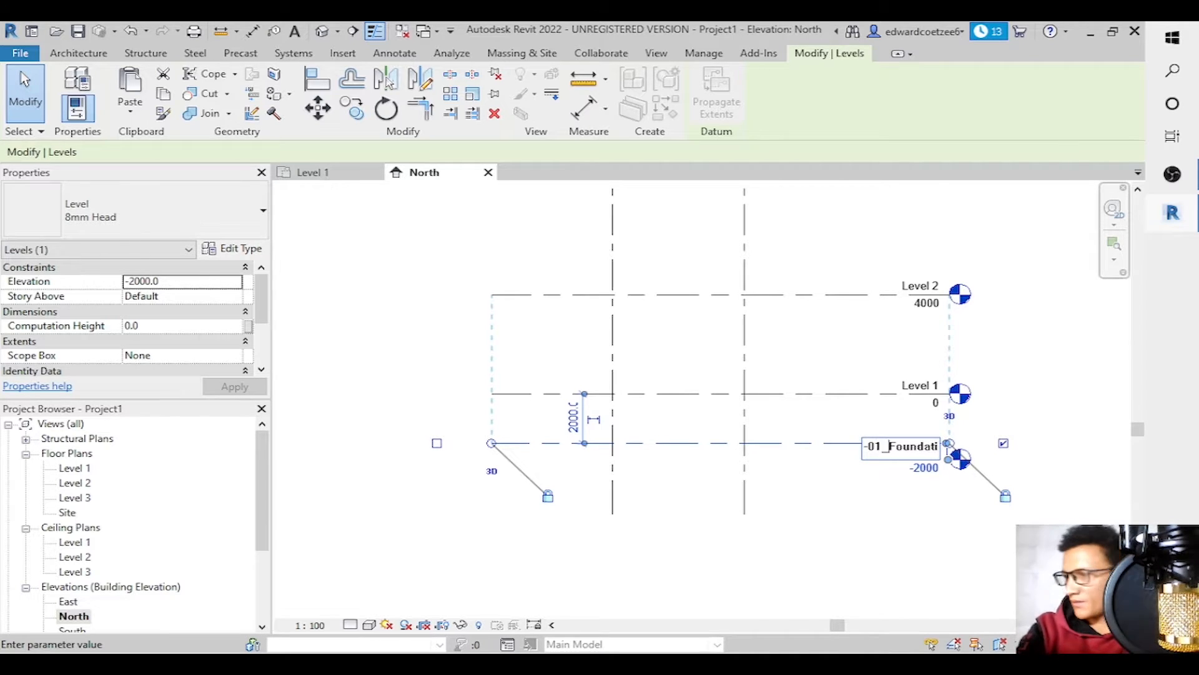
left_click(1029, 359)
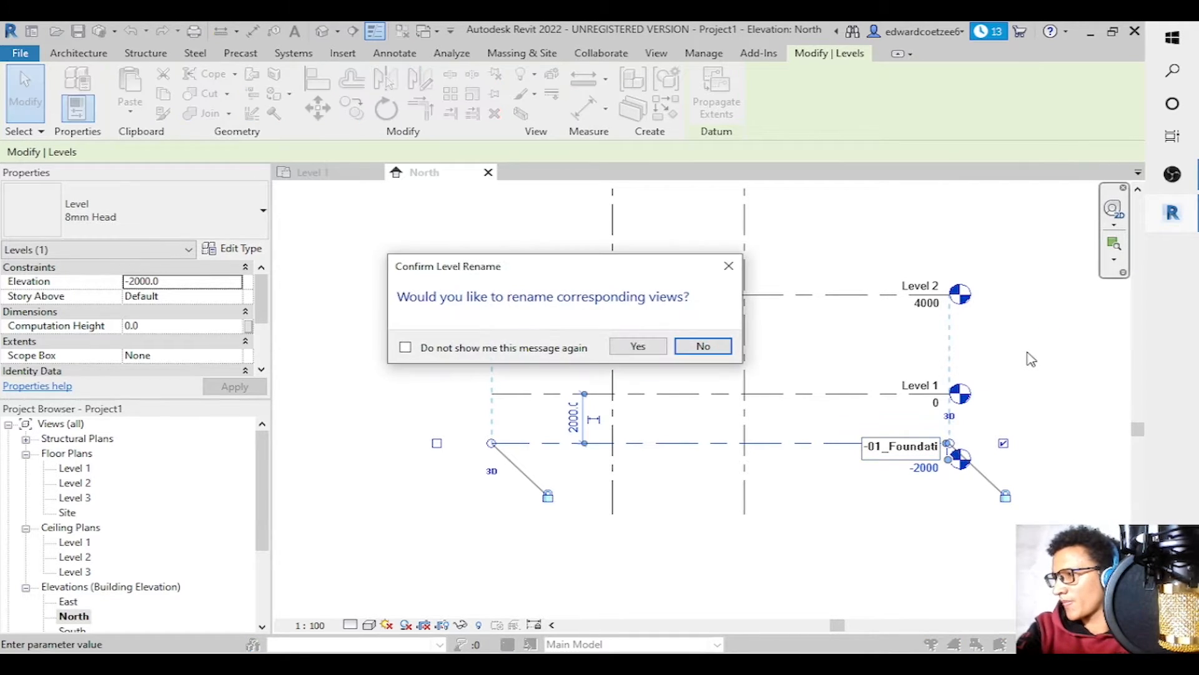
left_click(622, 348)
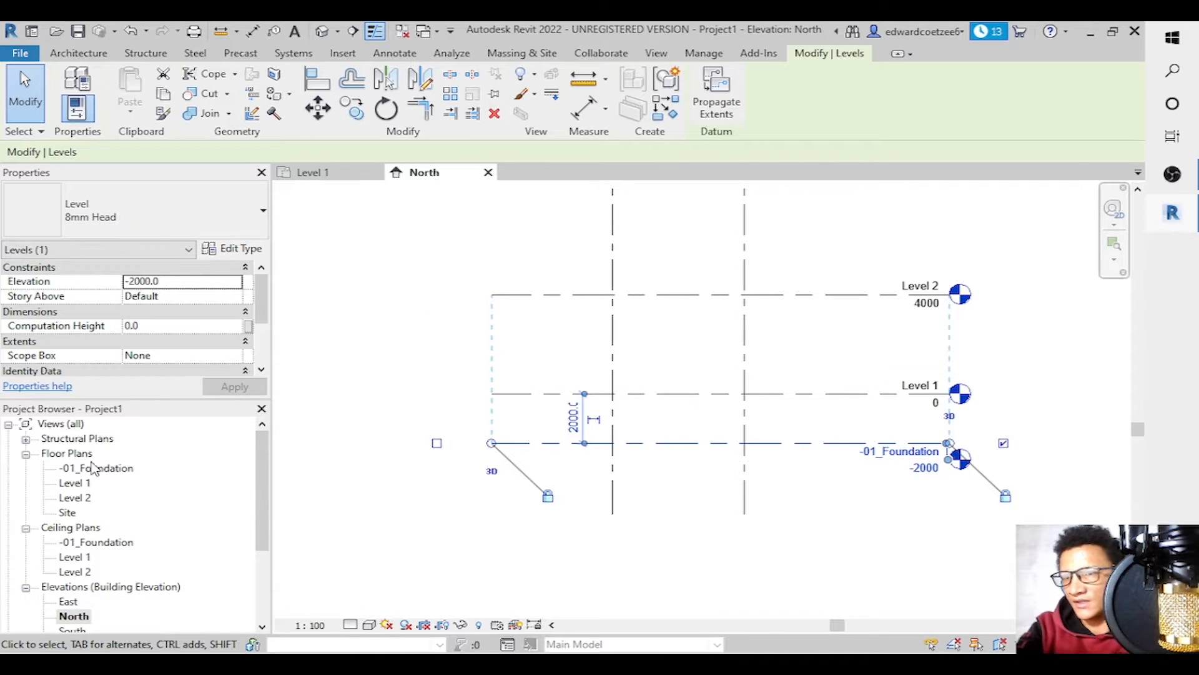
Rename Level 1 as 00_Ground Floor and apply the new name to its corresponding views.
left_click(924, 388)
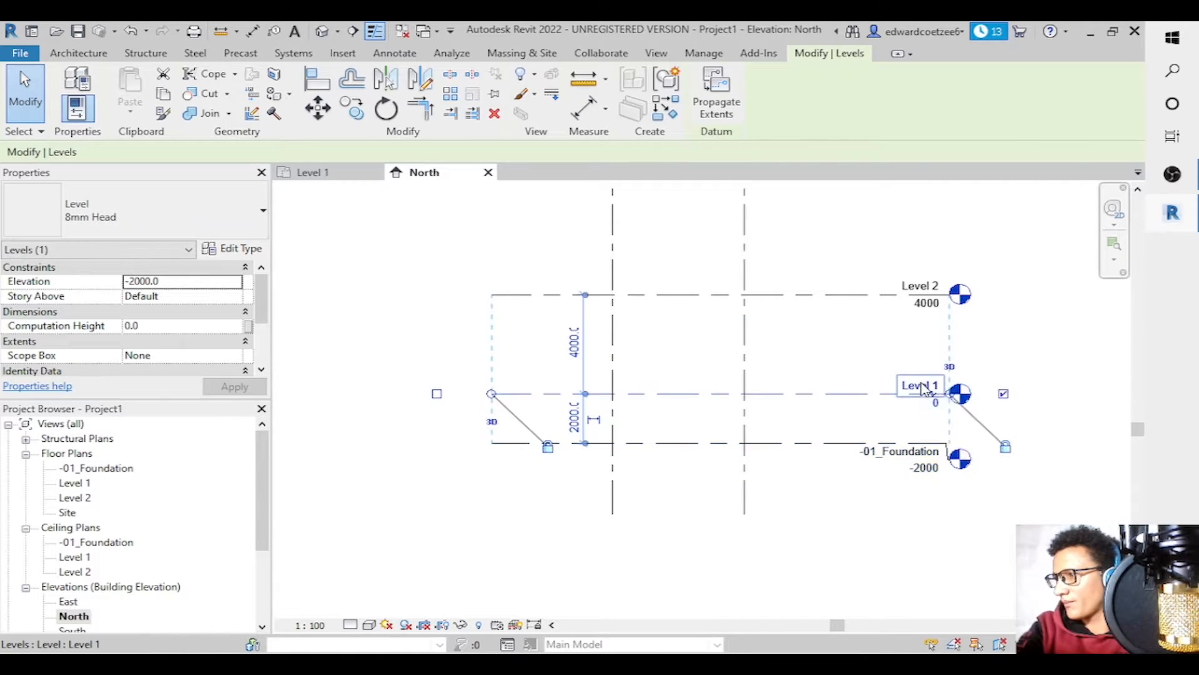
right_click(911, 388)
left_click(911, 388)
right_click(911, 389)
left_click(907, 389)
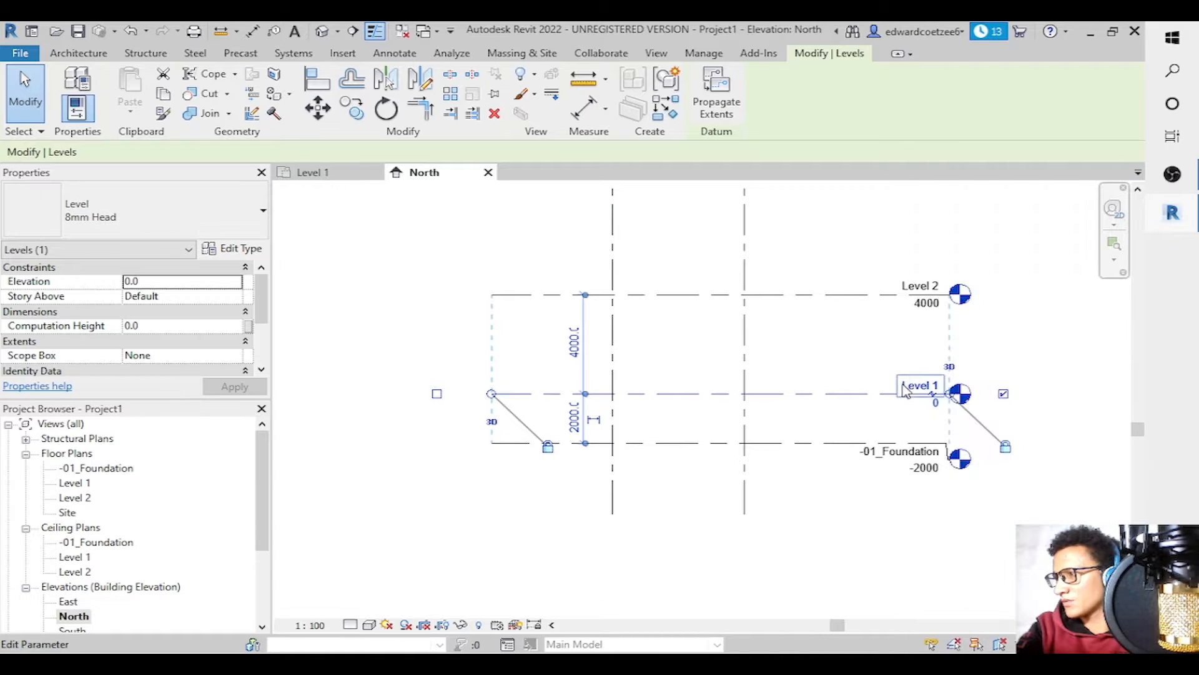
left_click(914, 391)
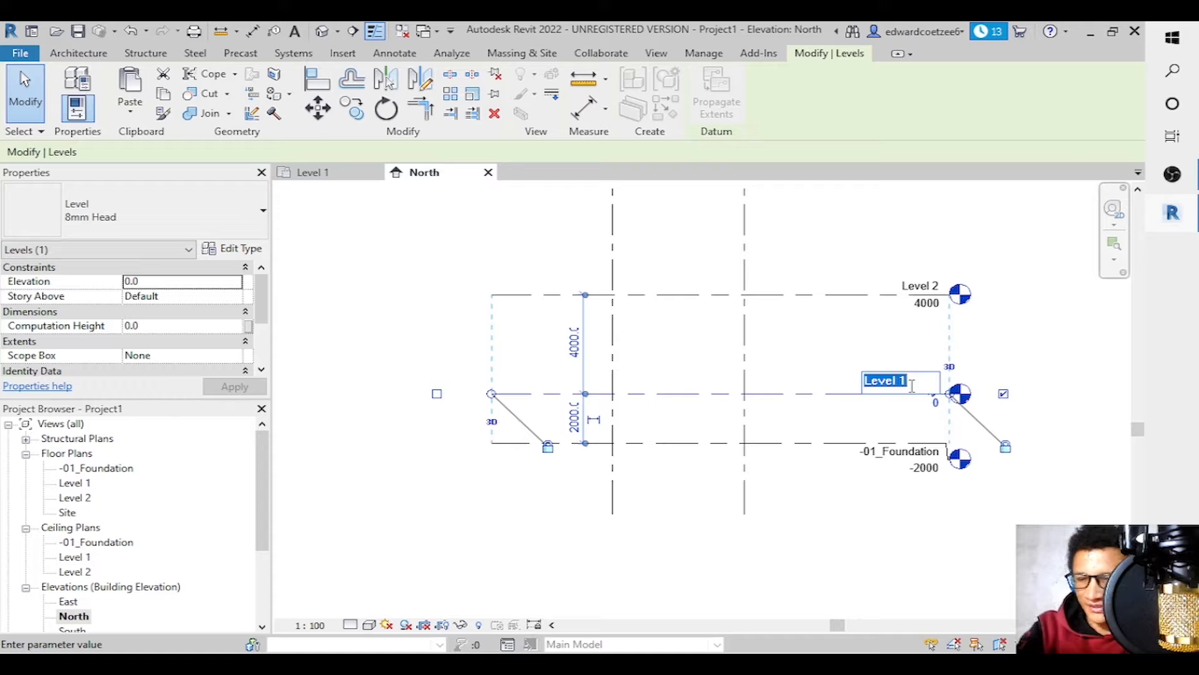
type("00_Ground")
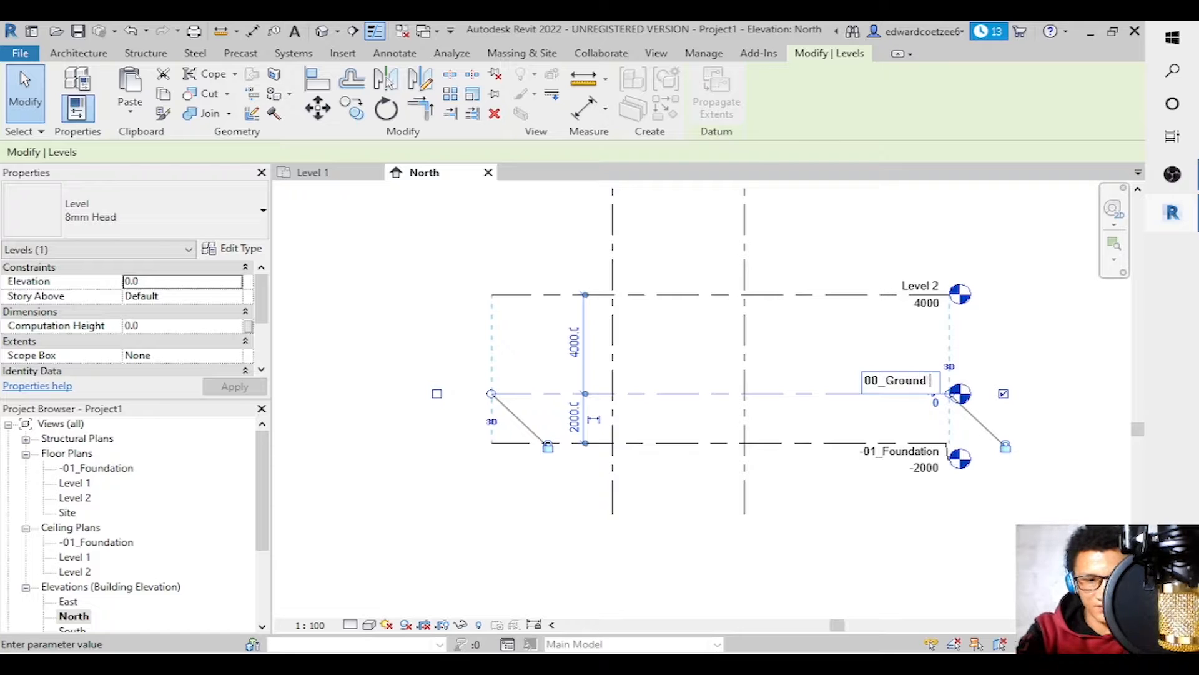
type("Floor")
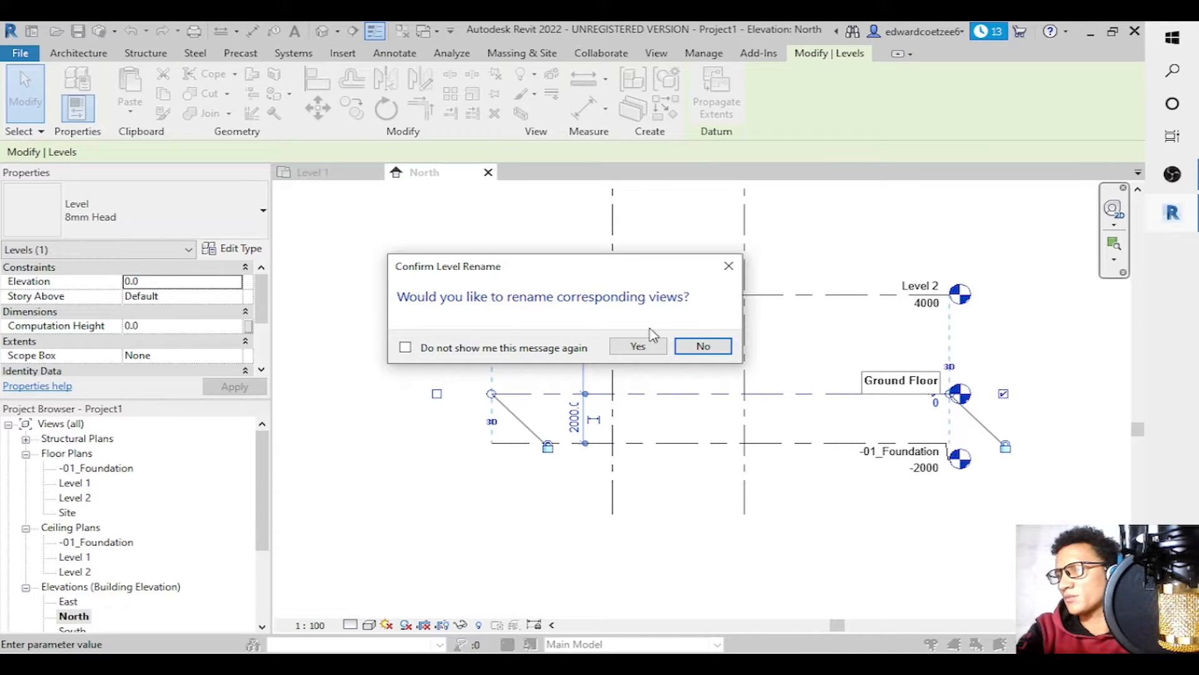
left_click(640, 346)
left_click(860, 217)
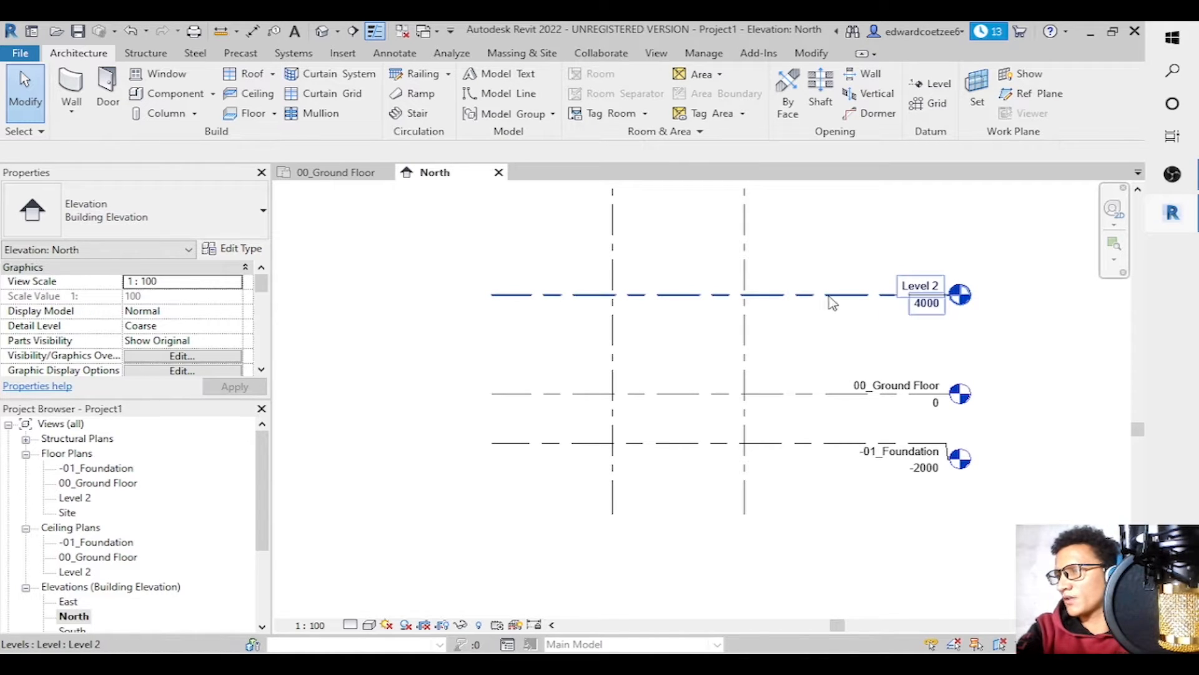
Rename Level 2 as 01_First Floor and apply the new name to its corresponding views.
left_click(910, 278)
key("Escape")
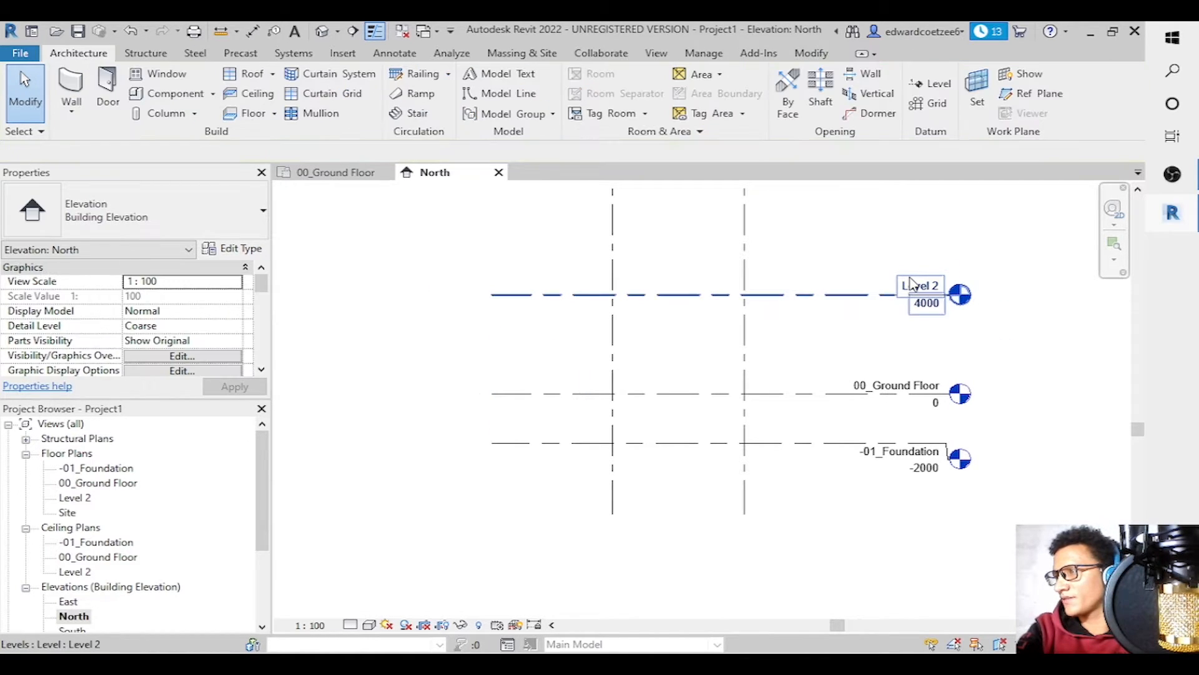
left_click(910, 279)
left_click(909, 281)
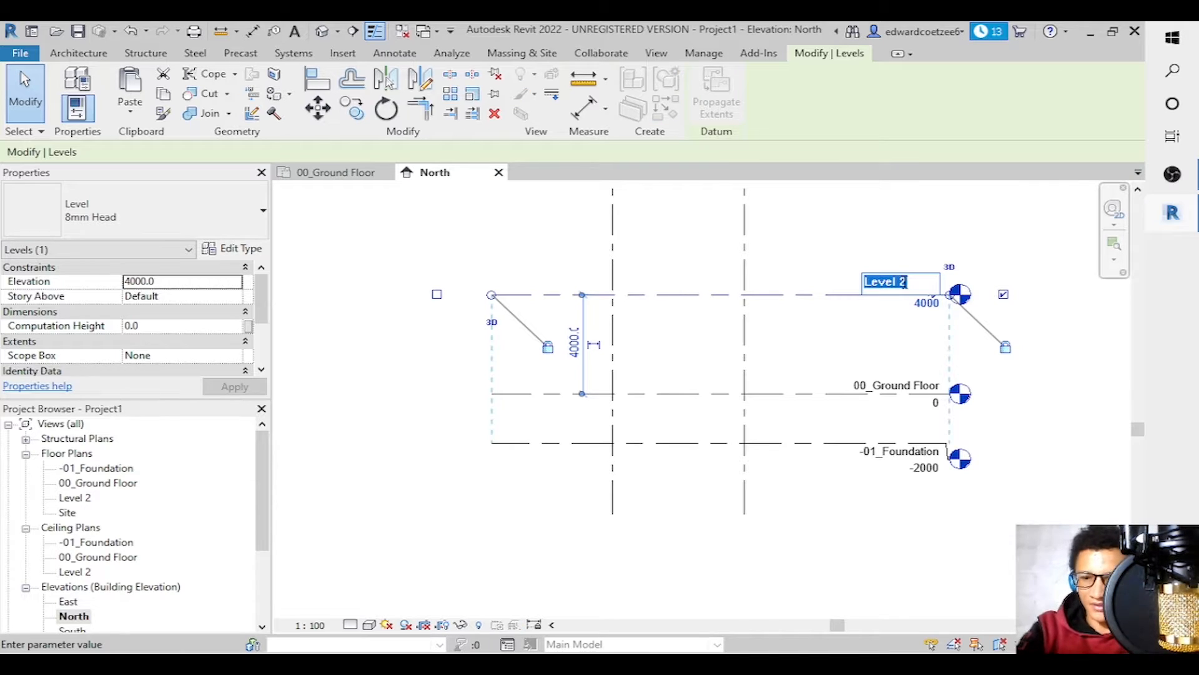
type("01_First")
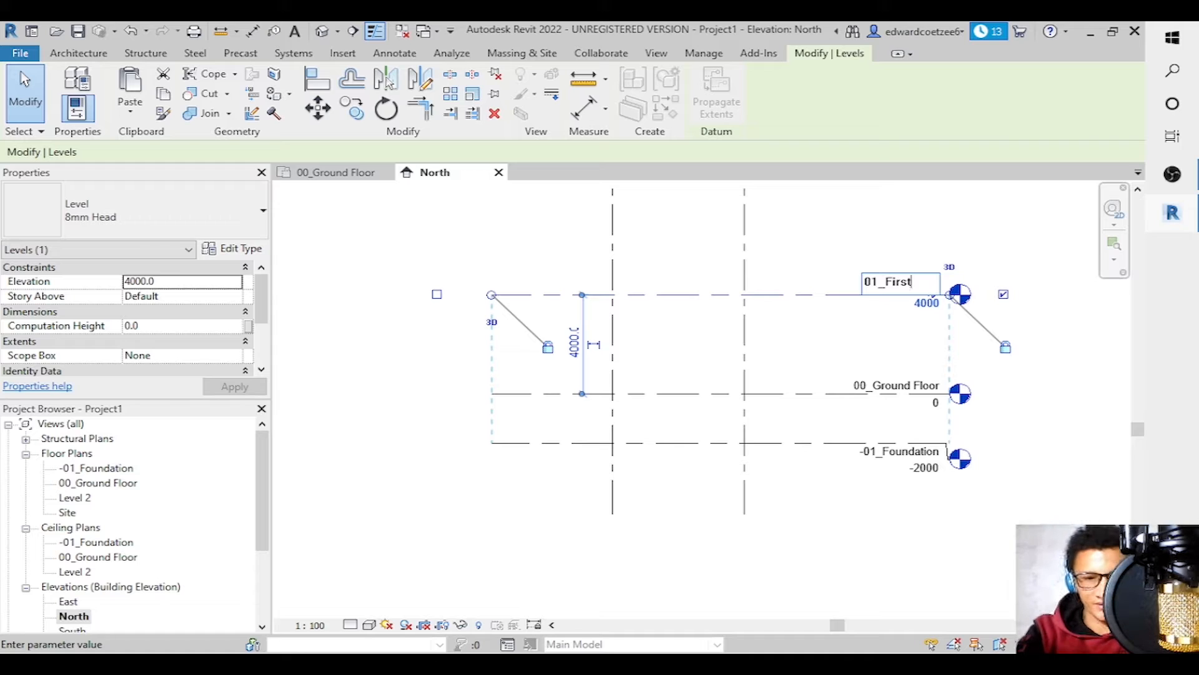
type("oor")
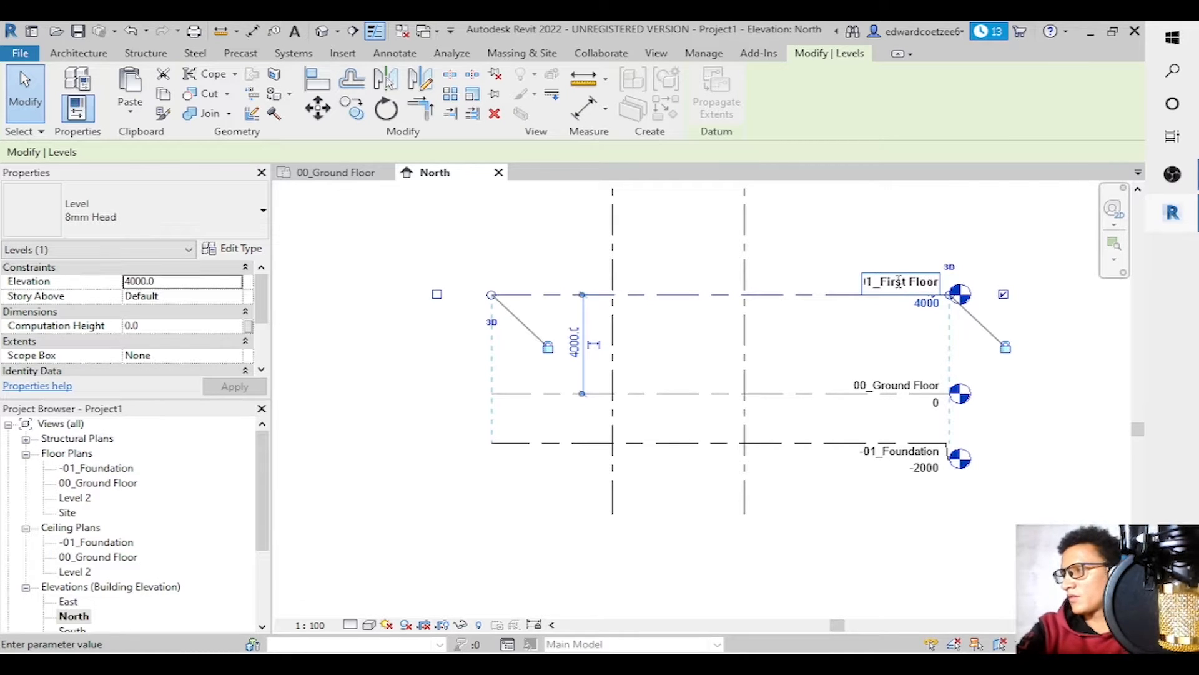
left_click(921, 269)
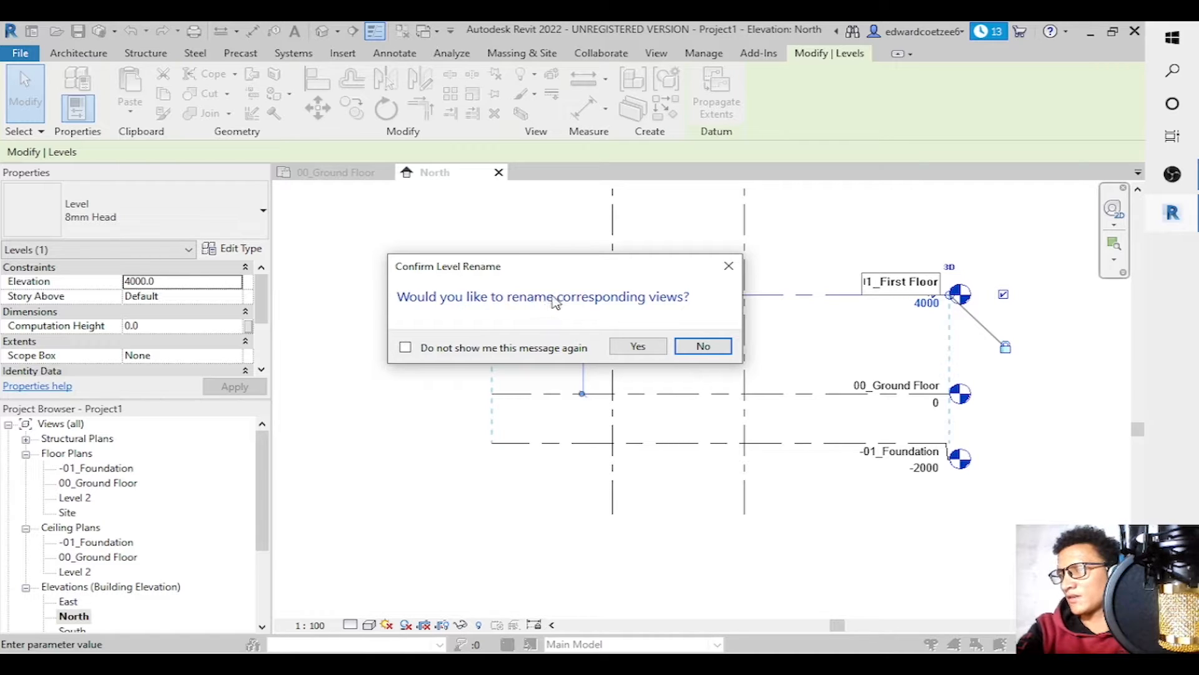
left_click(648, 347)
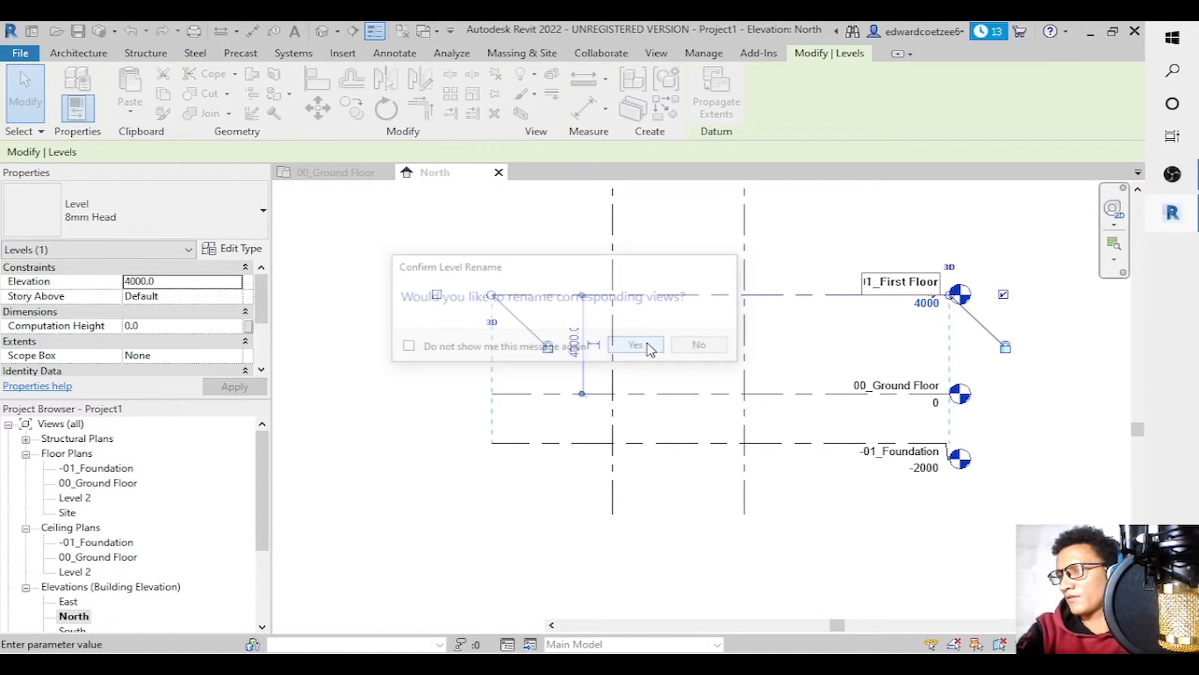
Set the elevation of the 01_First Floor level to 3500.
left_click(935, 306)
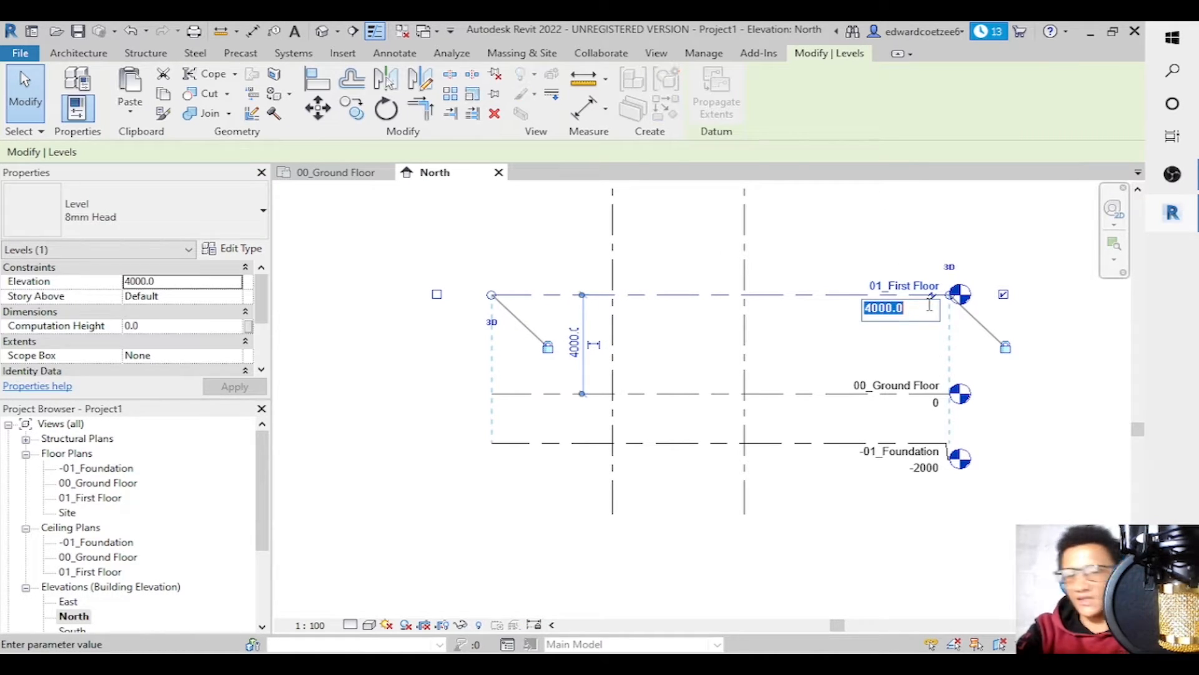
type("3500")
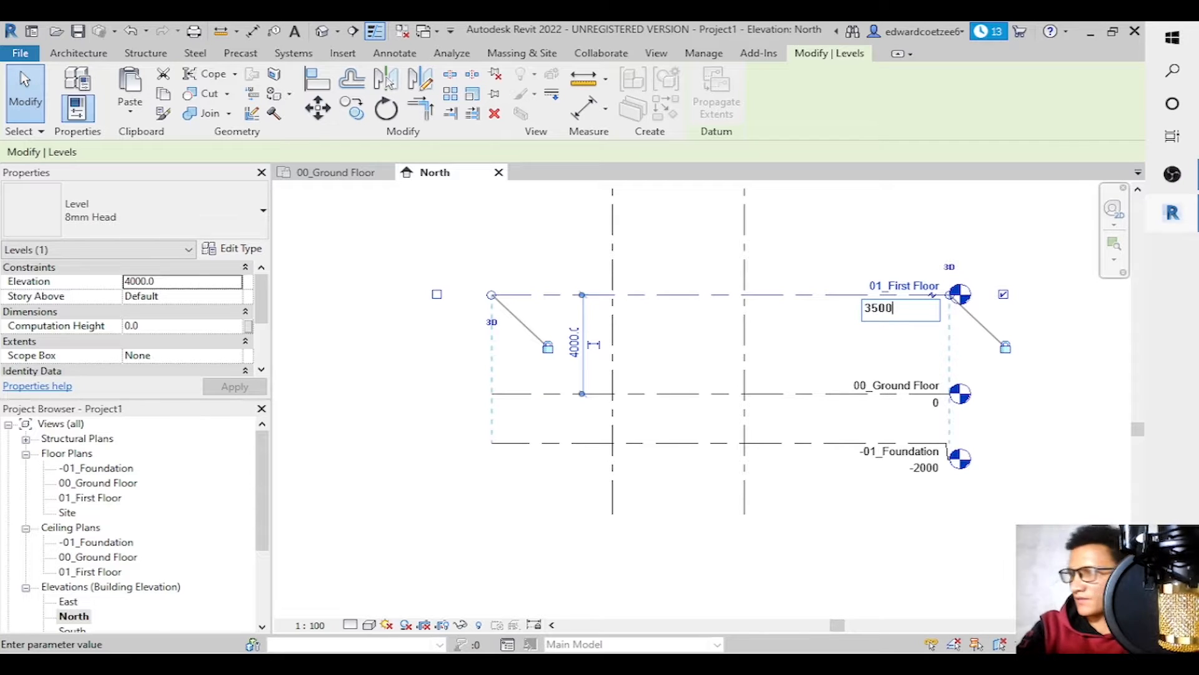
key("Return")
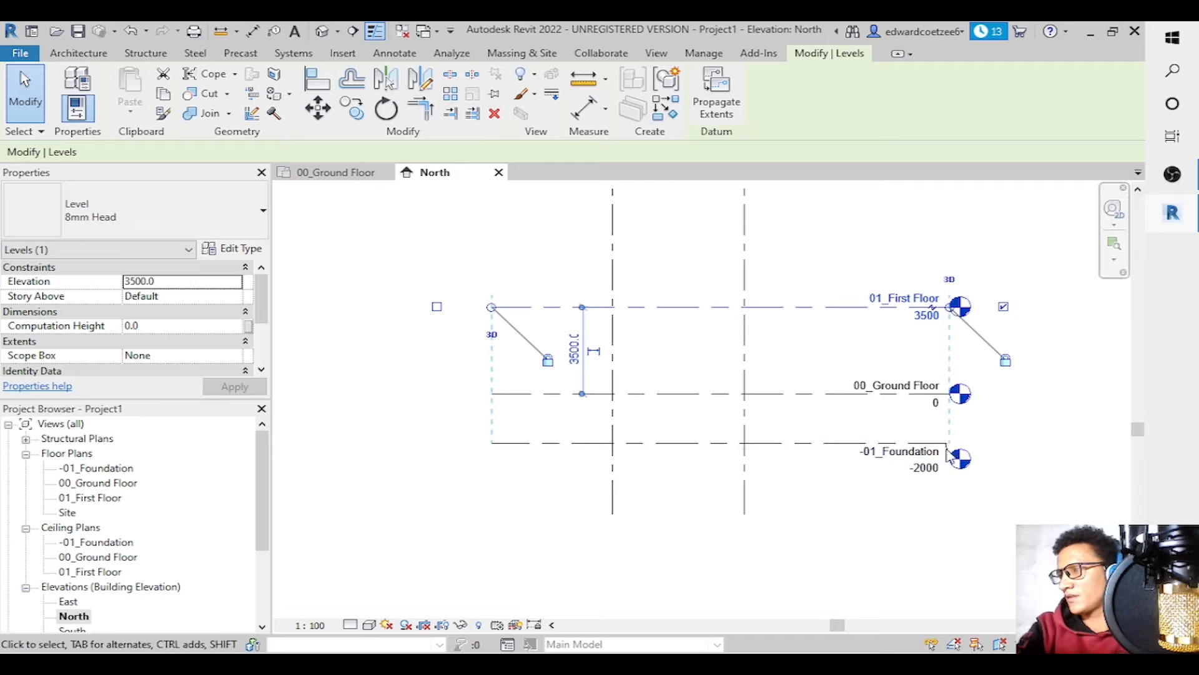
left_click(1066, 445)
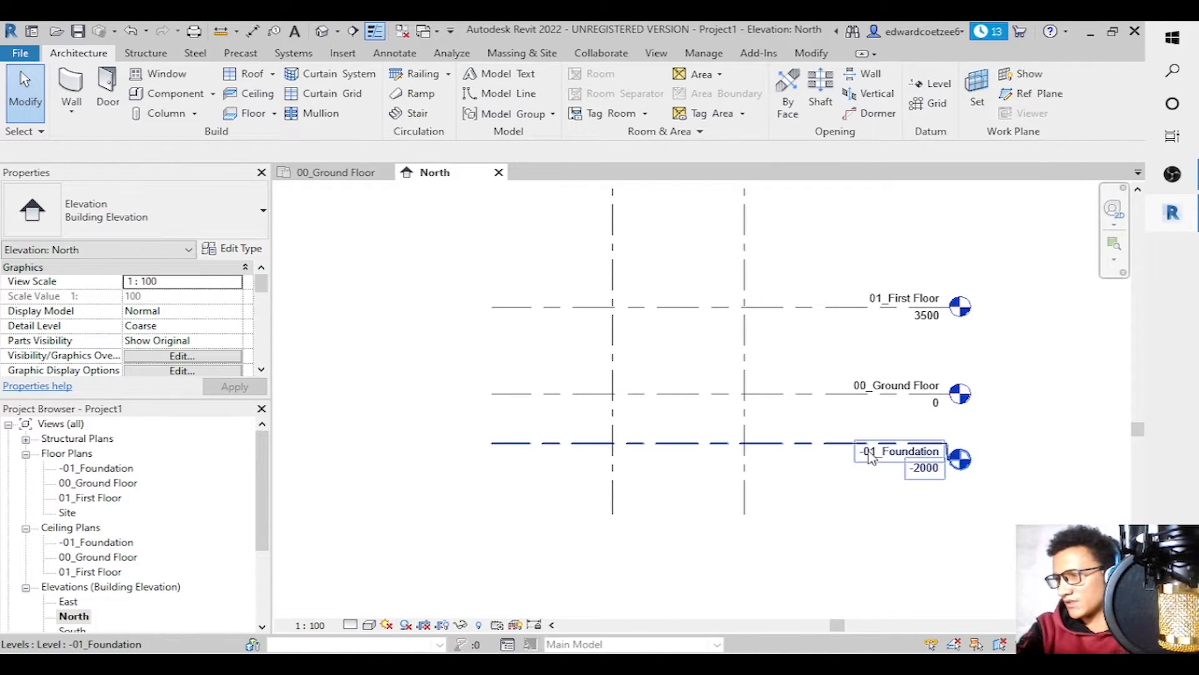
Extend the lower ends of the aligned grid lines further down below the -01_Foundation level.
left_click(745, 516)
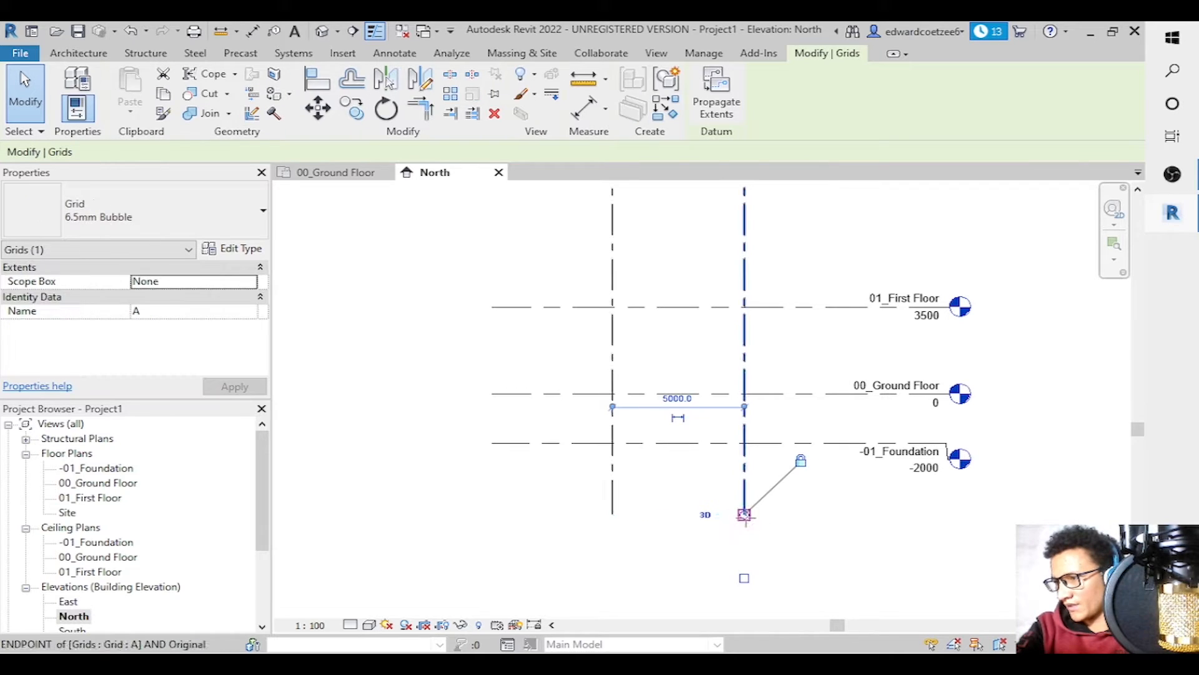
left_click_drag(744, 516, 745, 541)
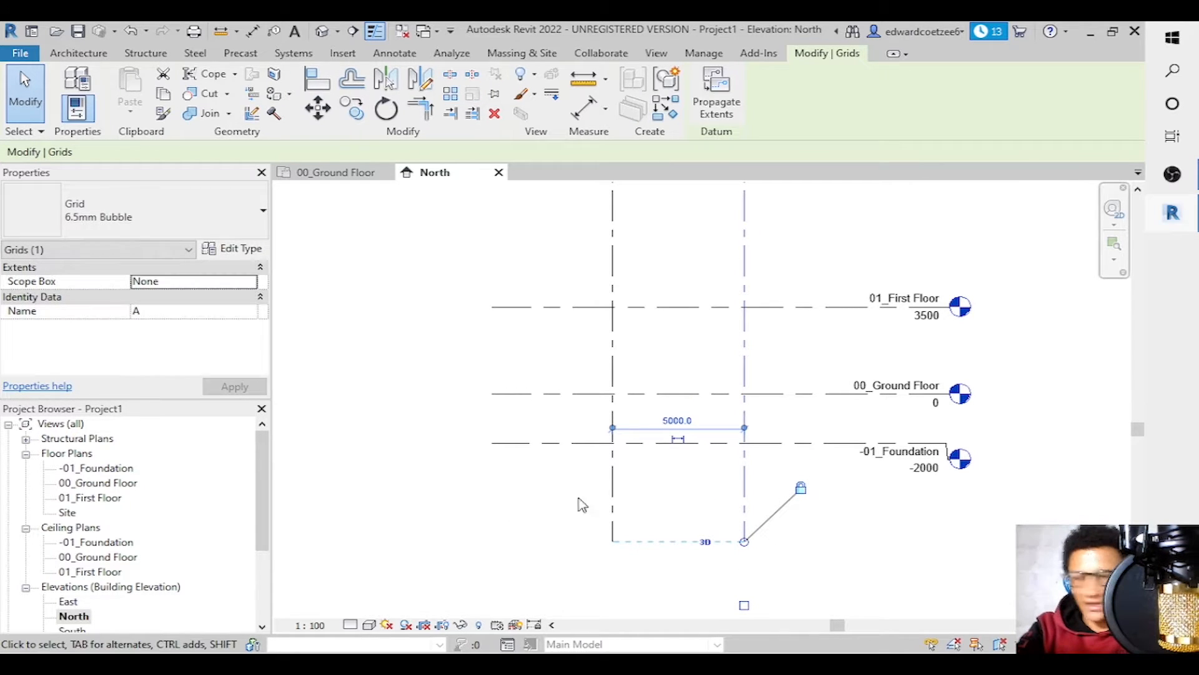
Draw a new level at elevation -4600 below -01_Foundation, with both ends aligned to the existing levels.
key("l")
key("l")
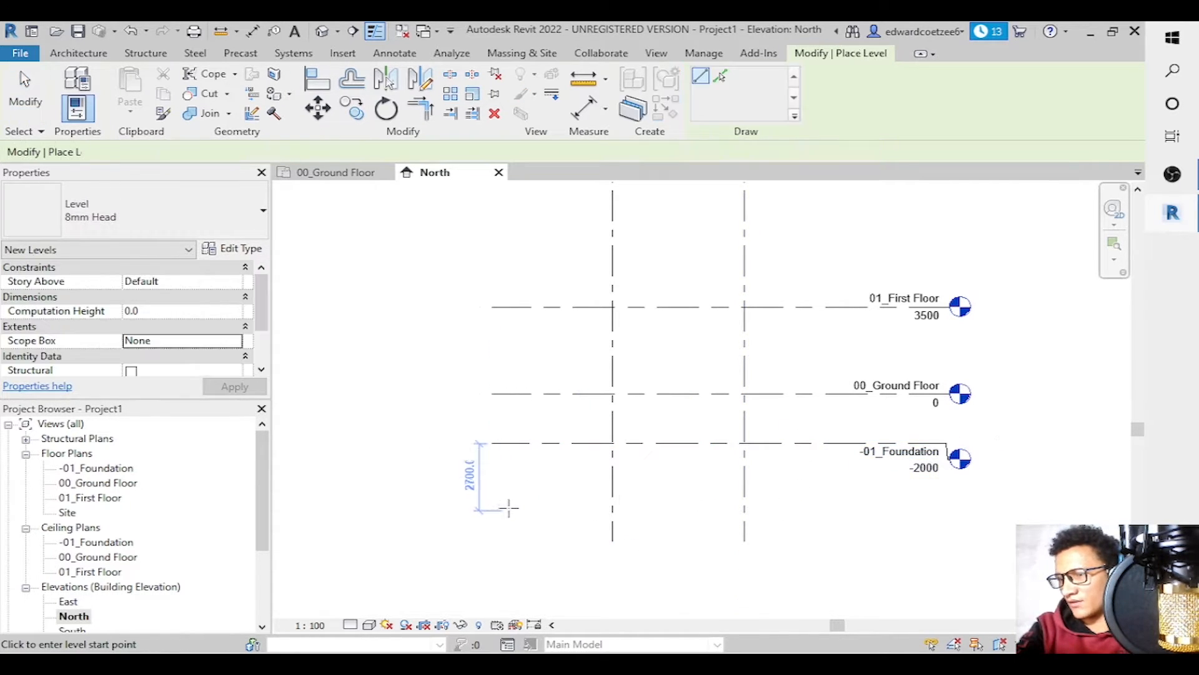
left_click(492, 509)
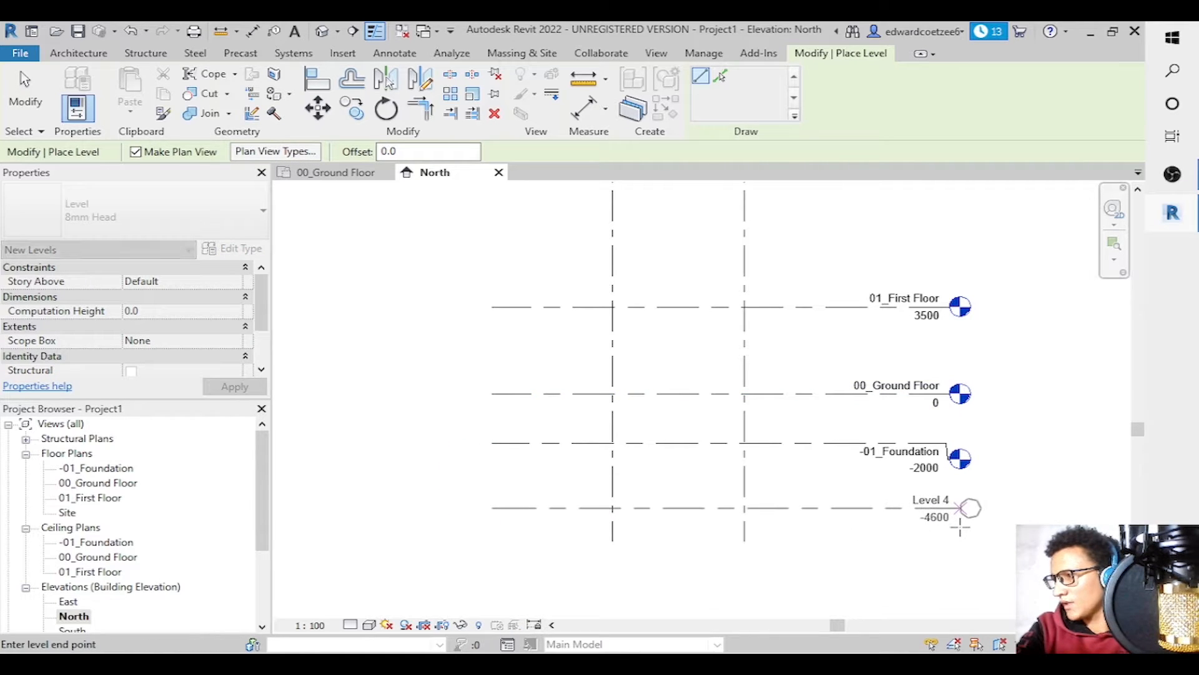
left_click(951, 508)
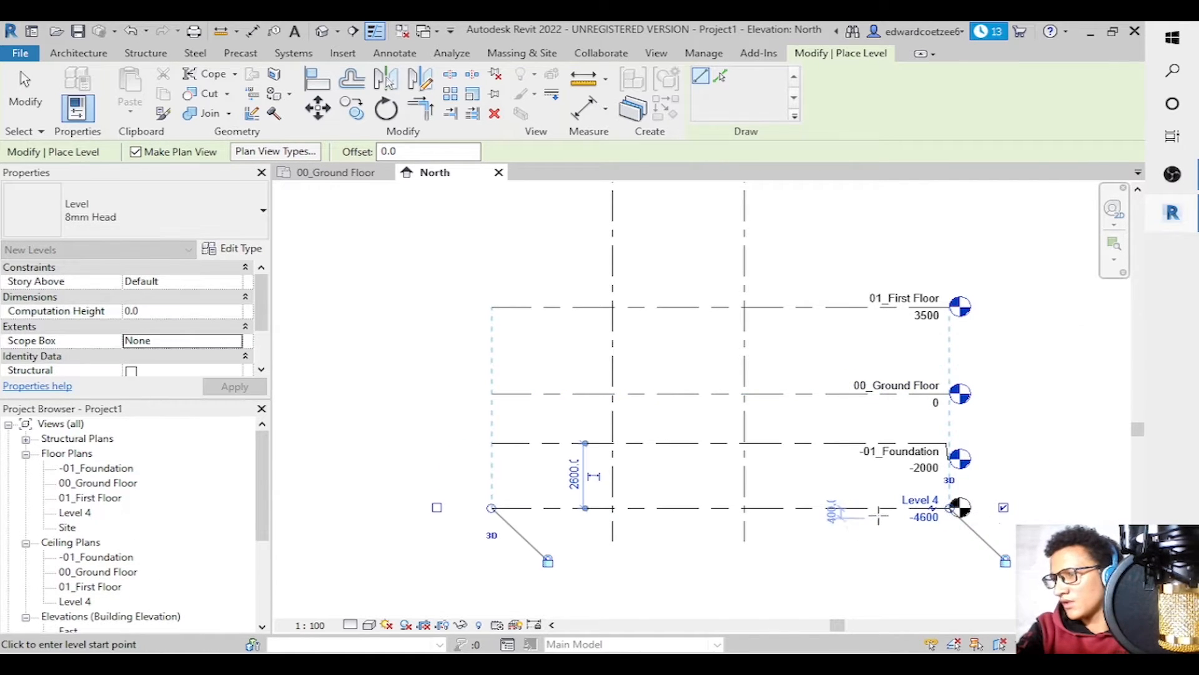
key("Escape")
key("Escape")
Rename the new lowest level as -02 and apply the new name to its corresponding views.
left_click(926, 517)
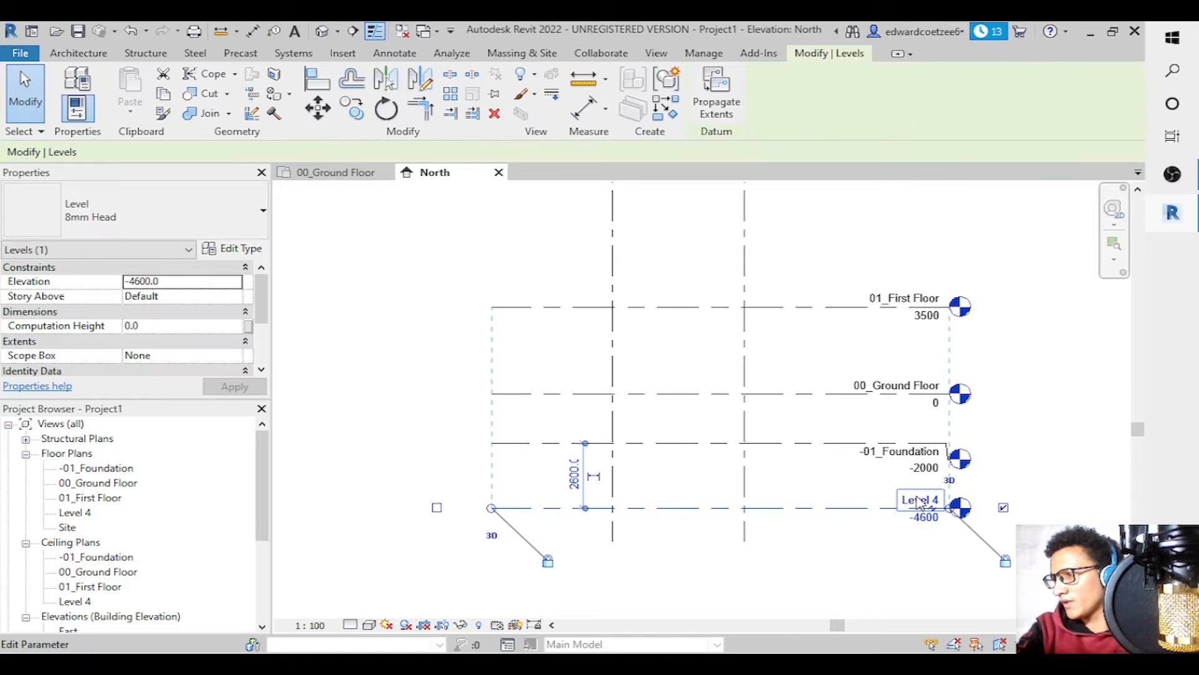
left_click(917, 496)
key("BackSpace")
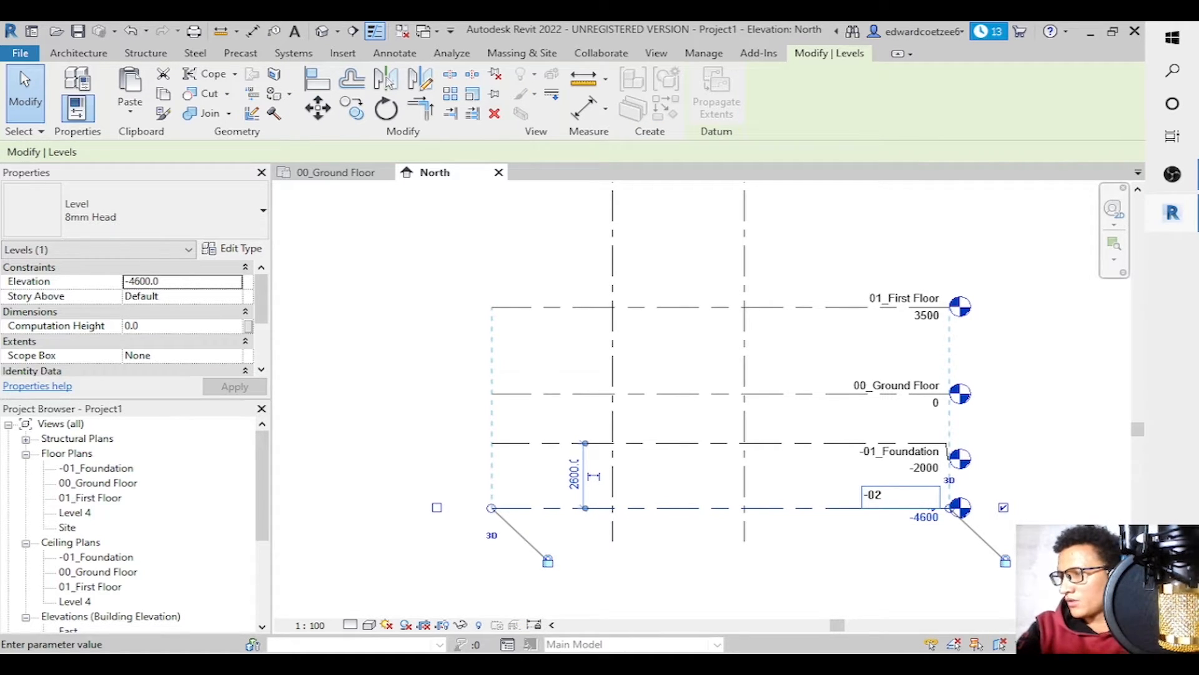
key("Return")
left_click(634, 345)
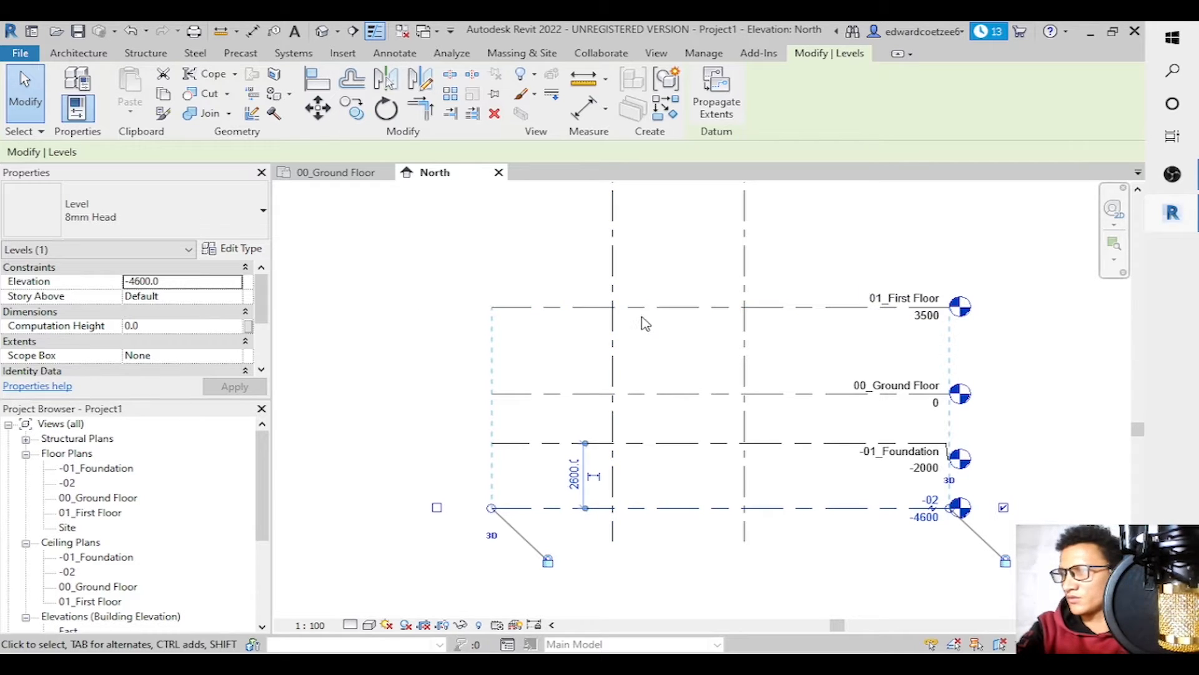
Draw a new level 3500 above 01_First Floor, with both ends aligned to the existing levels.
left_click(704, 310)
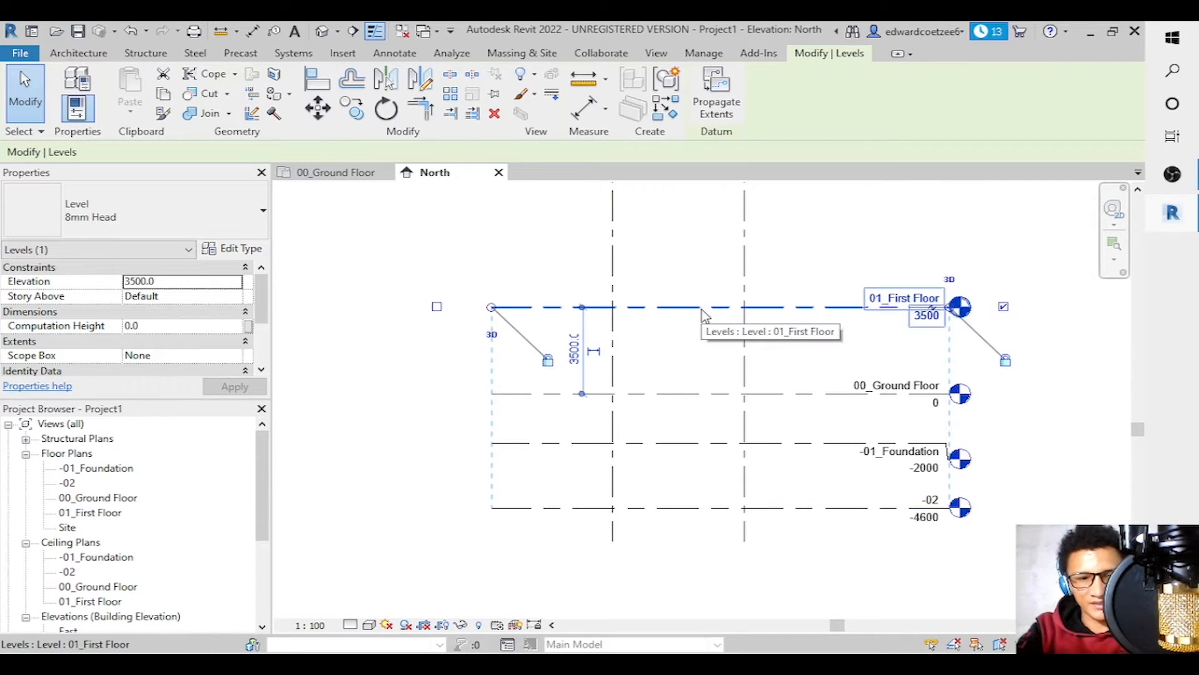
key("l")
key("l")
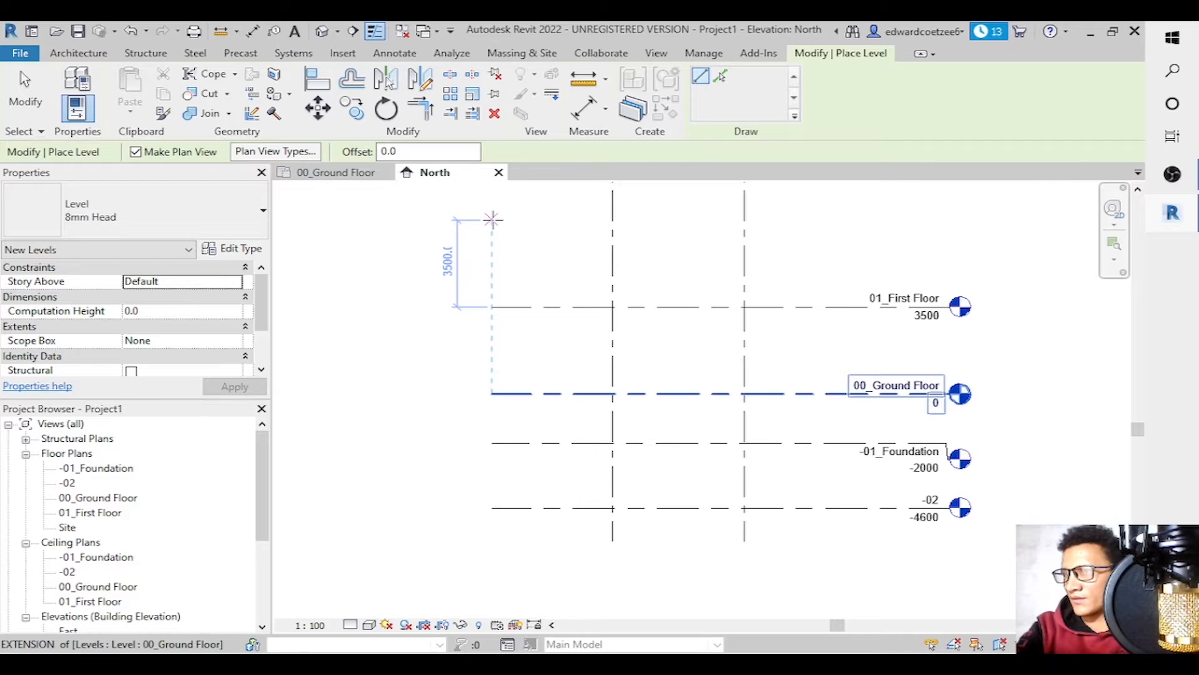
left_click(493, 219)
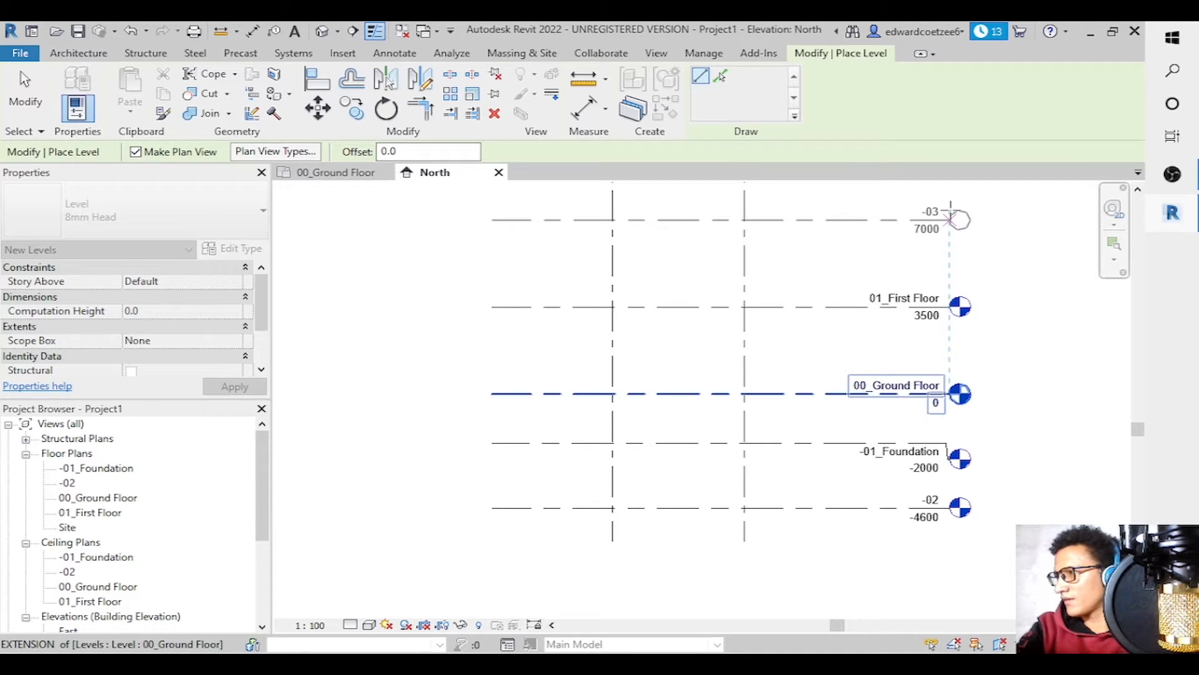
left_click(951, 211)
key("Escape")
key("Escape")
Set the elevation of the new top level to 7000.
left_click(932, 234)
key("Escape")
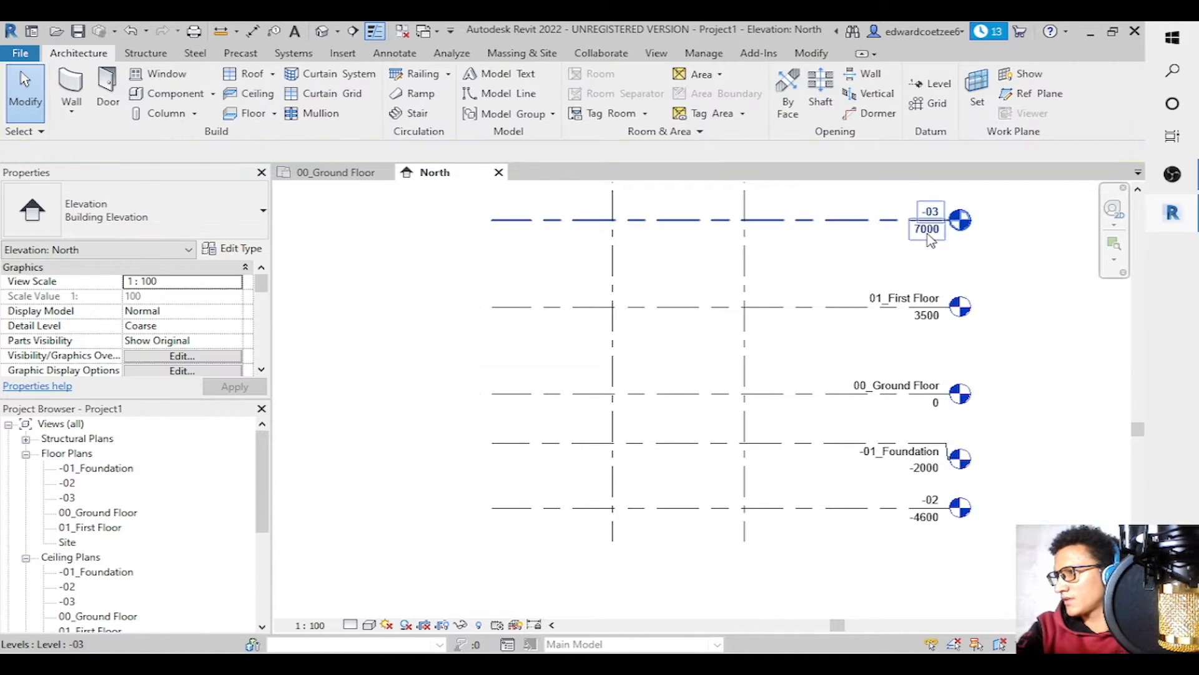
left_click(929, 230)
left_click(928, 231)
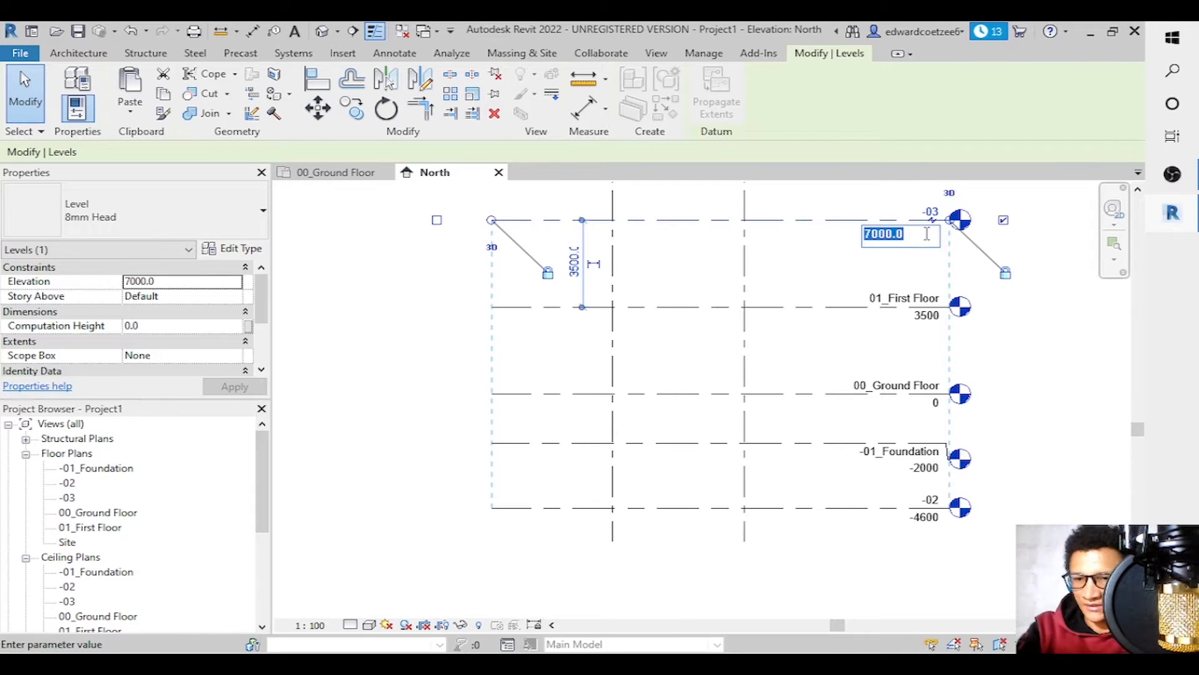
type("7000")
key("Return")
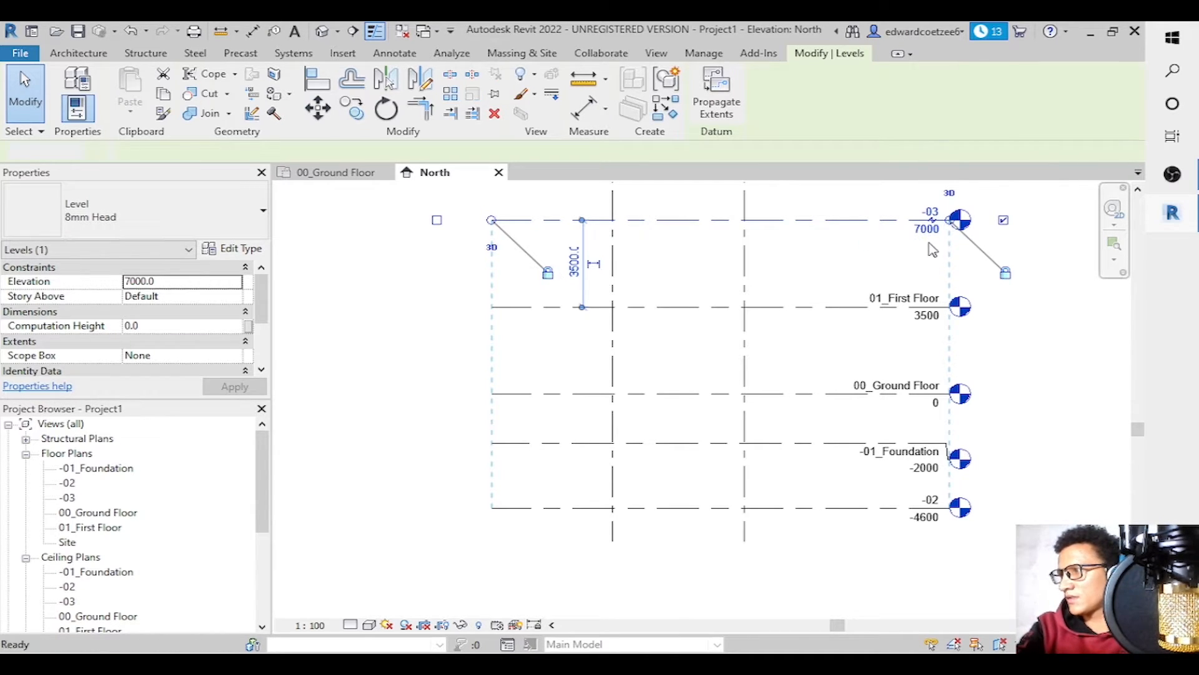
key("Escape")
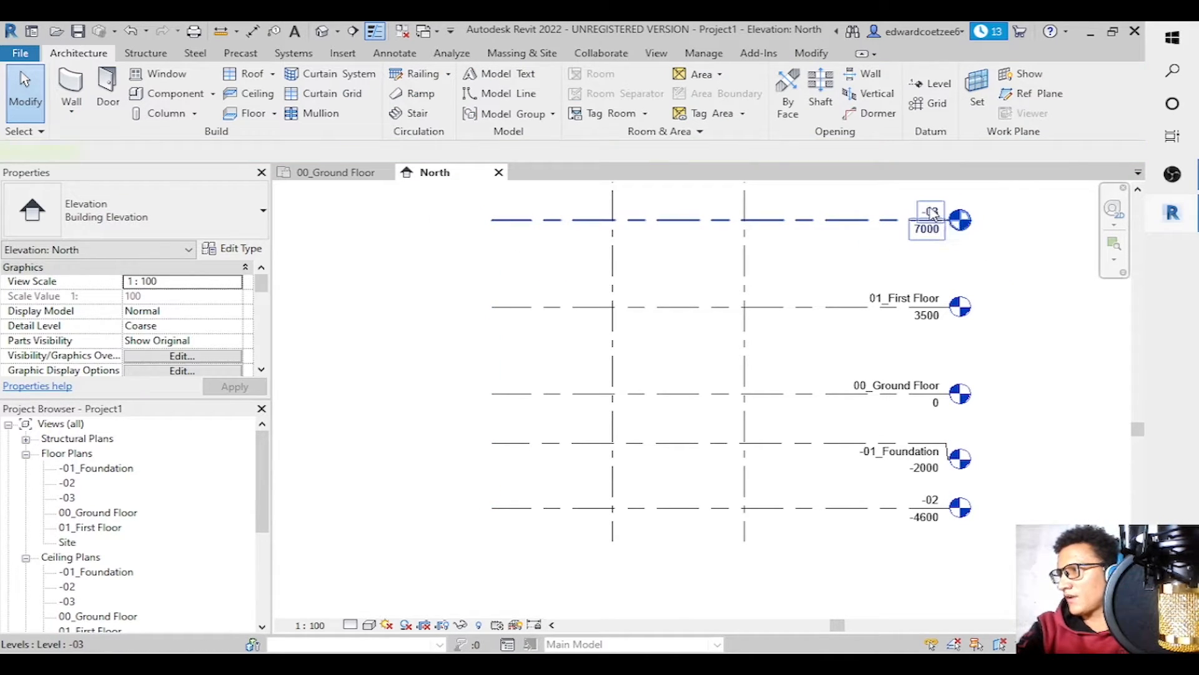
Rename the top level as 02_Second Floor and apply the new name to its corresponding views.
left_click(935, 213)
left_click(931, 208)
left_click(925, 207)
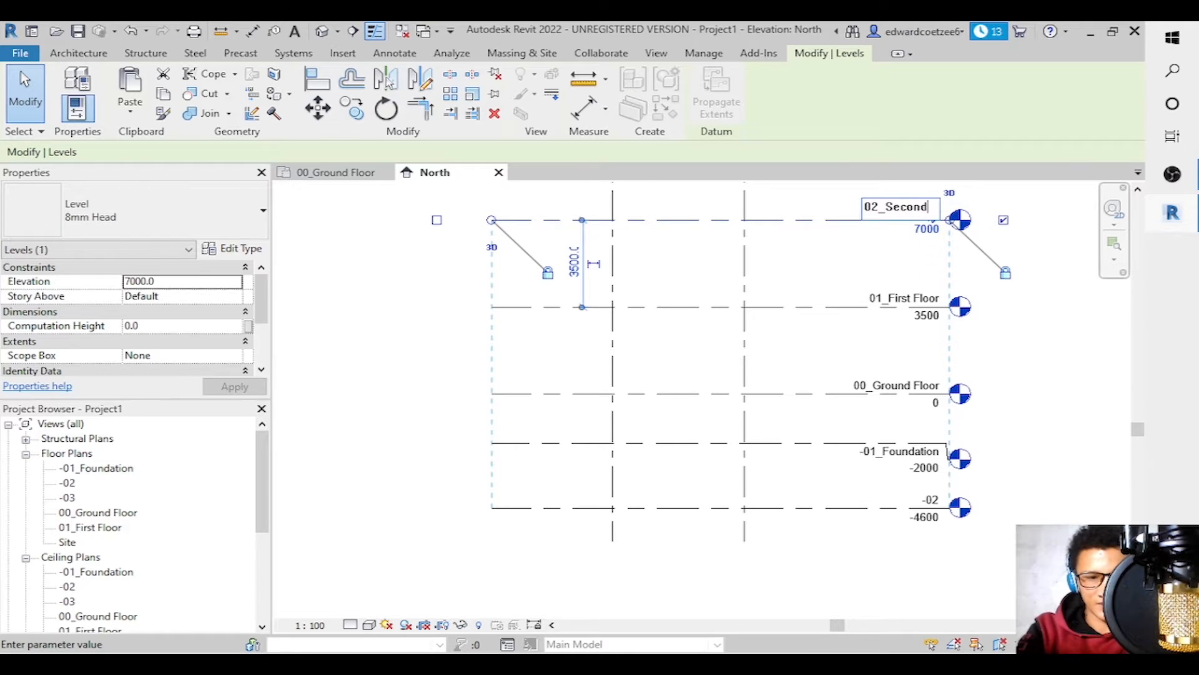
type("Floor")
key("Return")
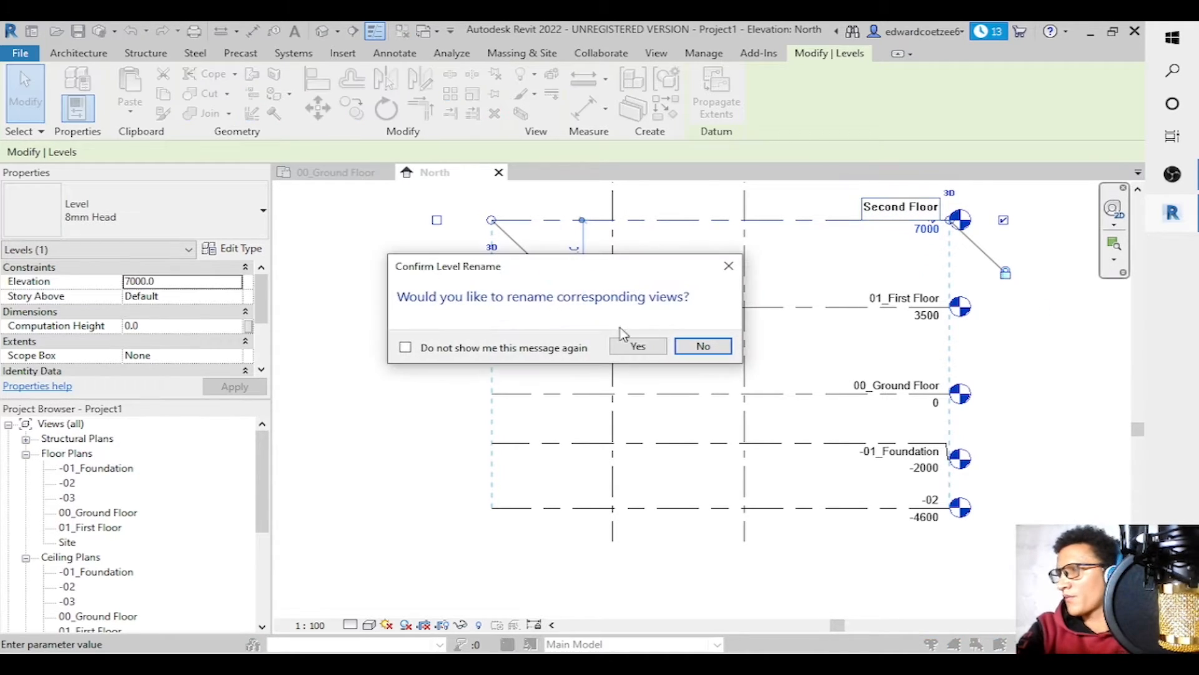
left_click(638, 347)
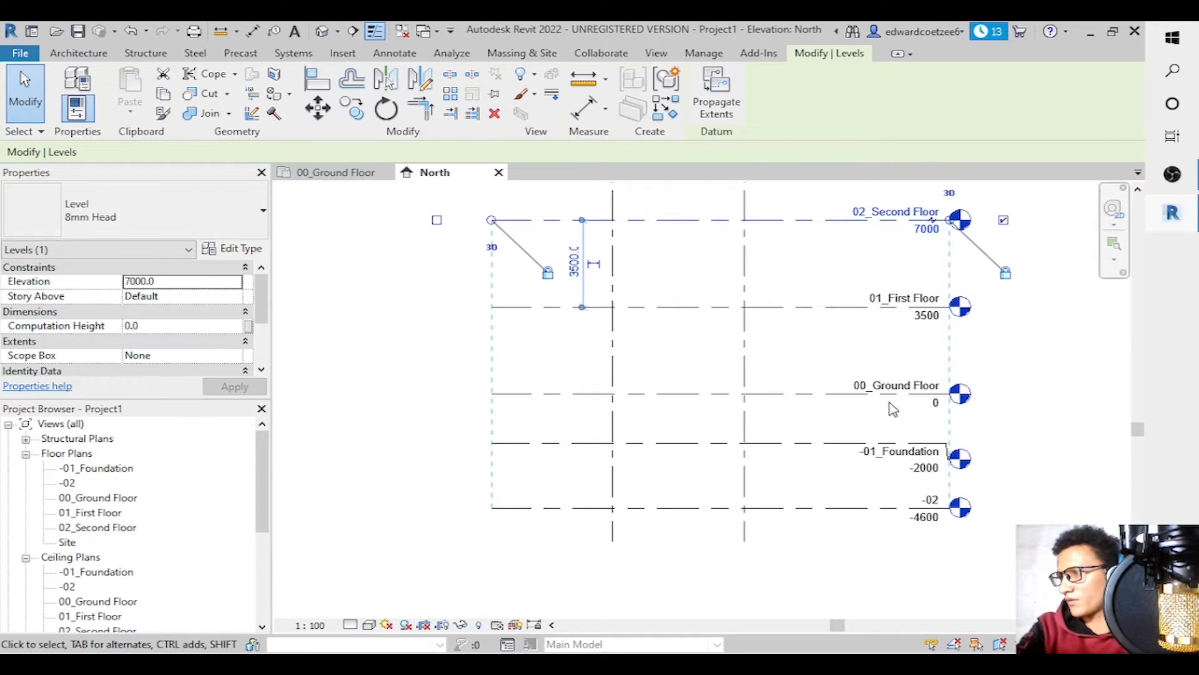
left_click(1071, 358)
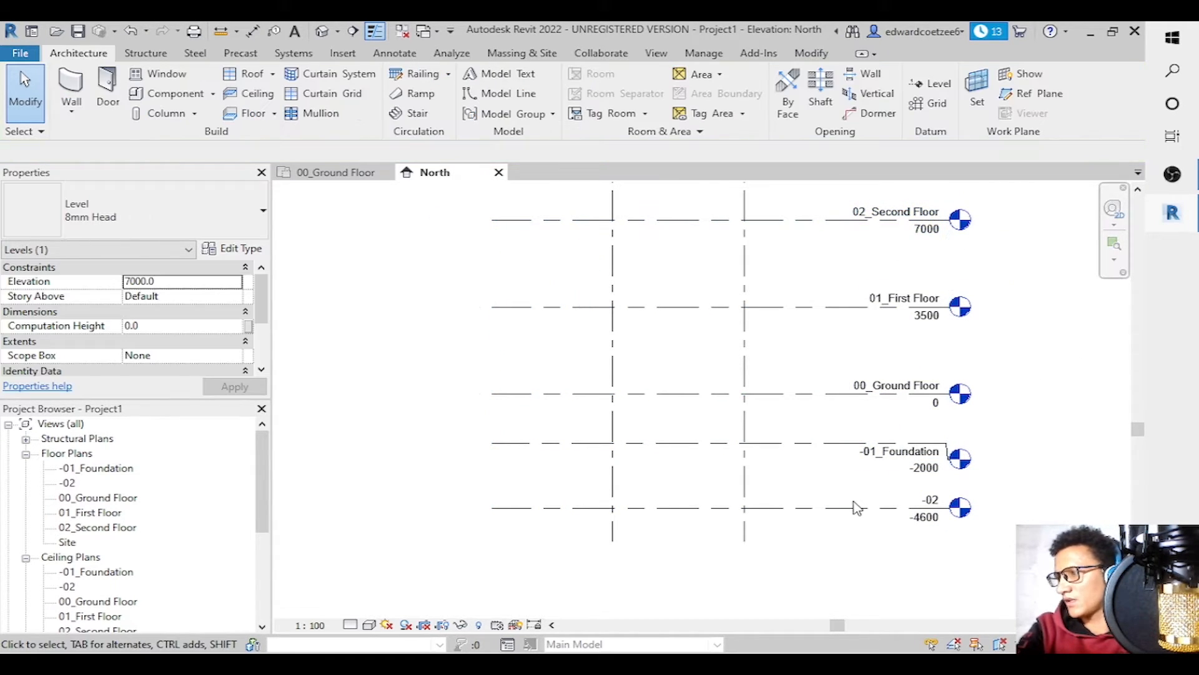
Delete the lowest level, -02, together with its associated plan views.
left_click(854, 509)
key("Delete")
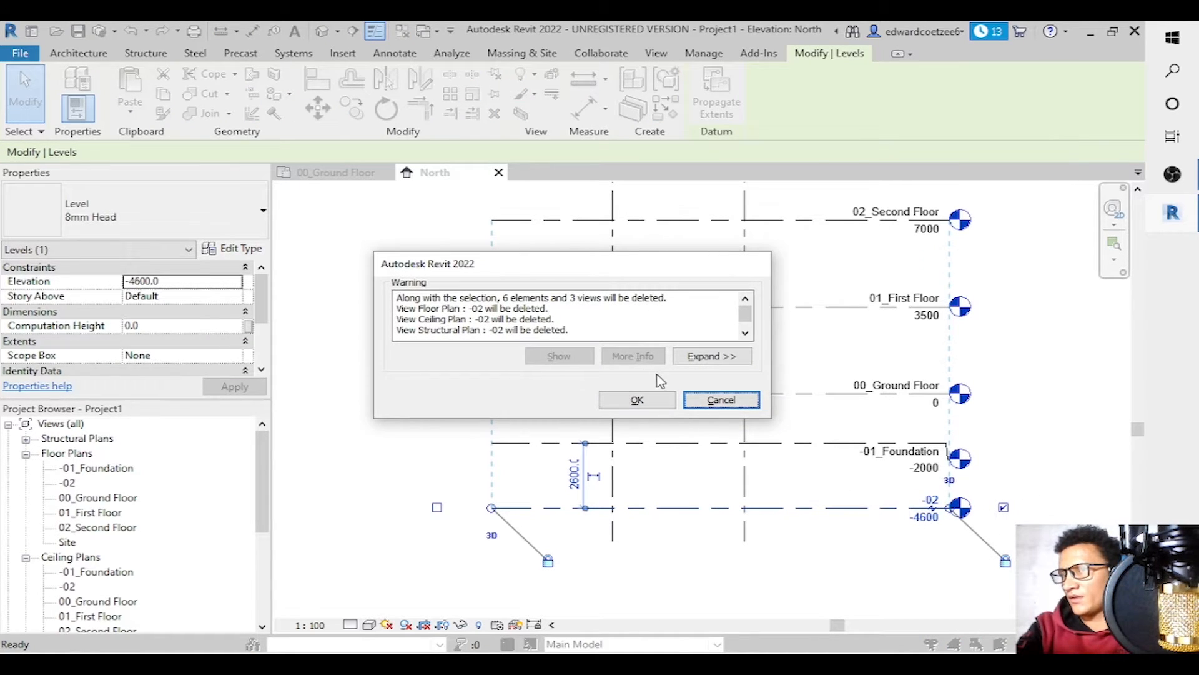
left_click(649, 400)
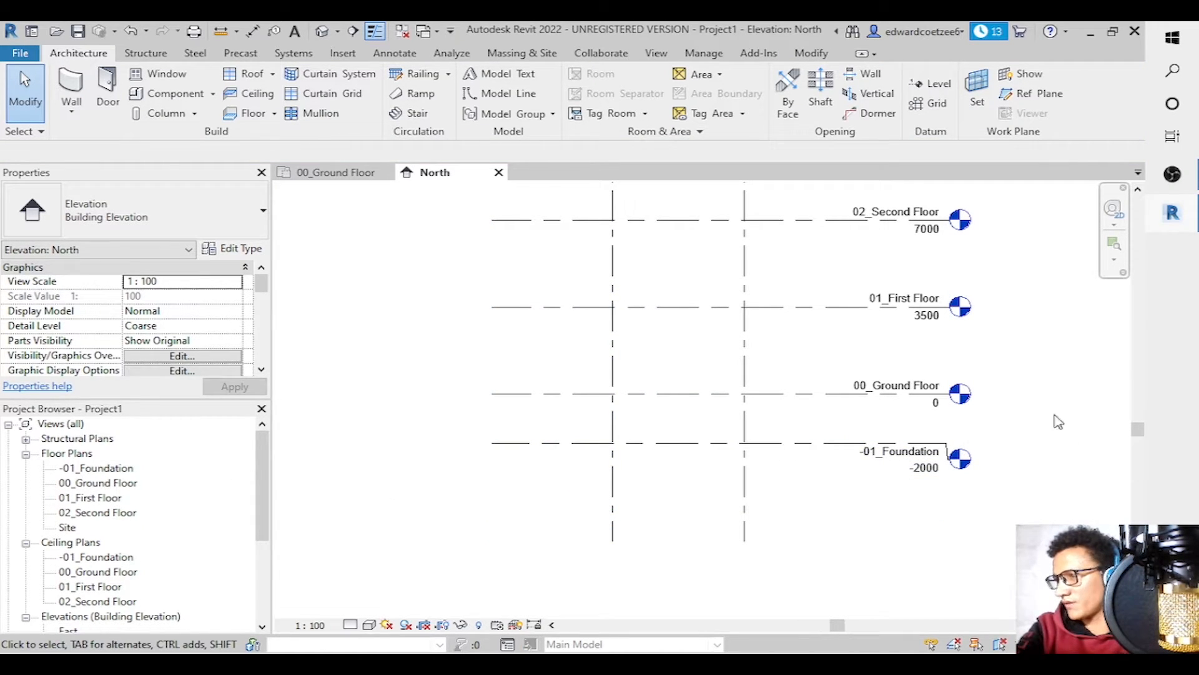
Draw a new level at elevation 10500 above 02_Second Floor, with both ends aligned to the existing levels.
left_click_drag(1138, 431, 1139, 394)
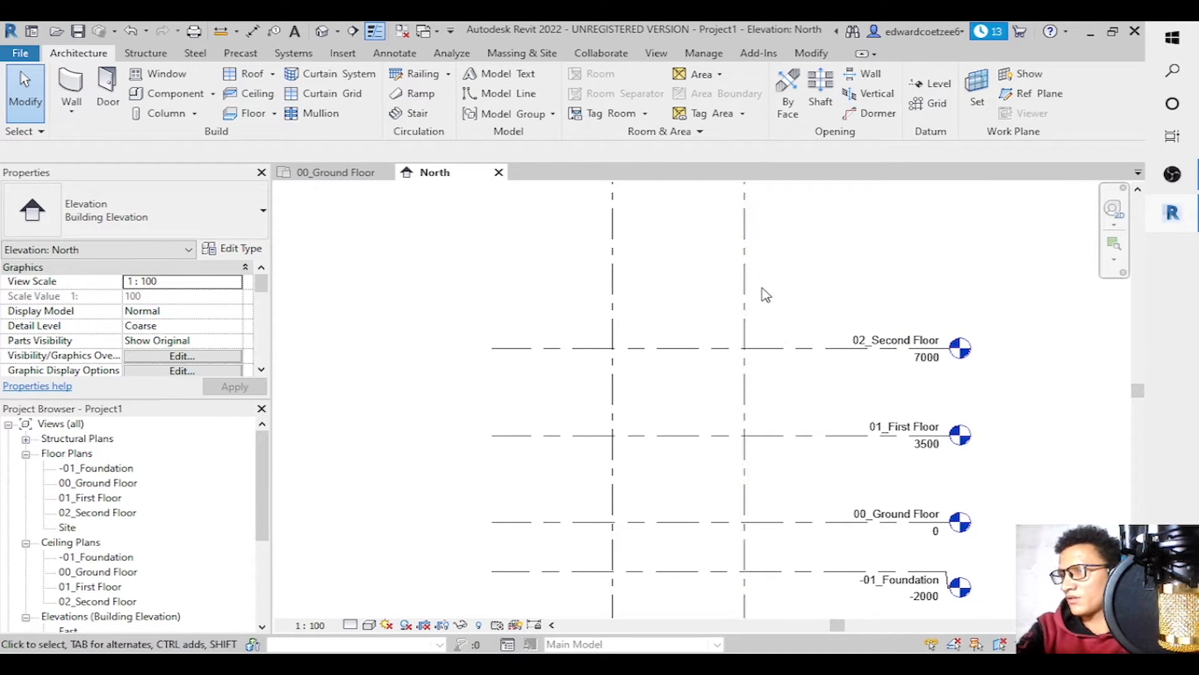
key("l")
key("l")
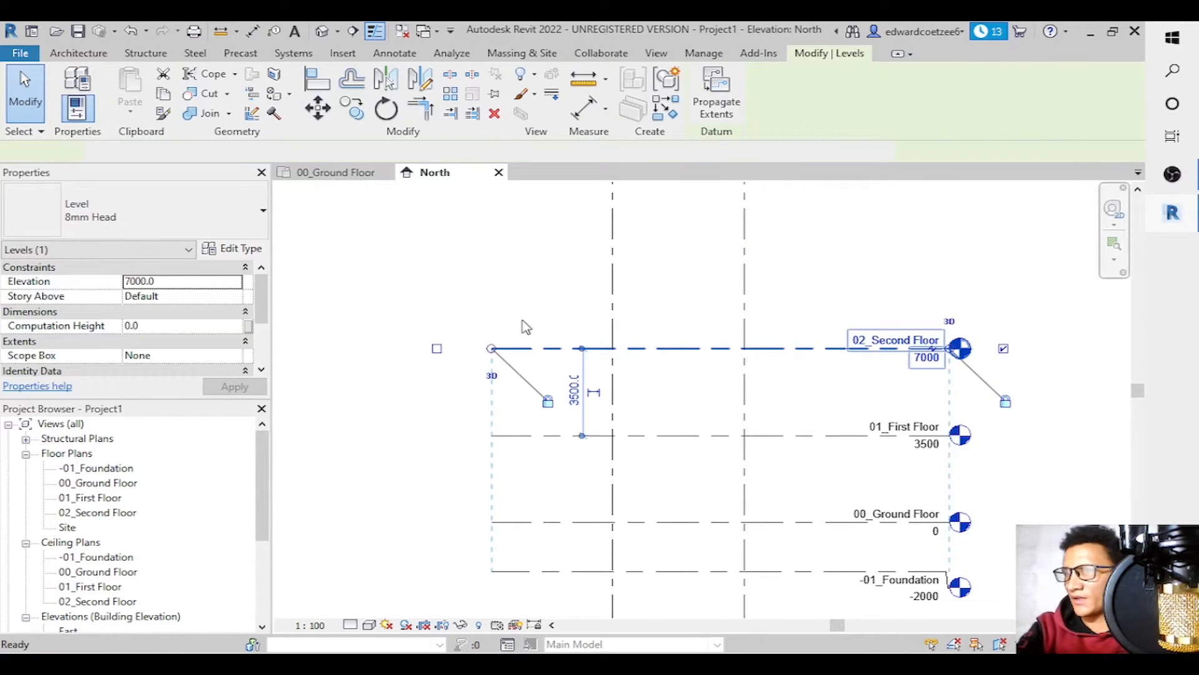
left_click(490, 265)
left_click(951, 261)
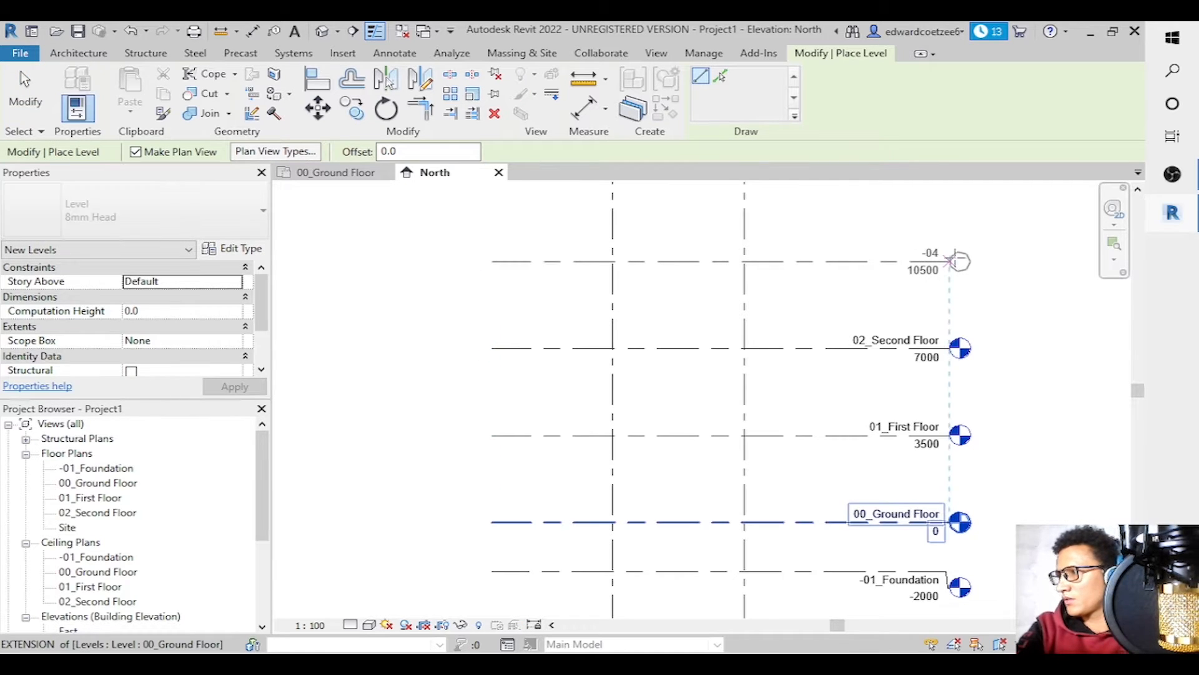
key("Escape")
key("Escape")
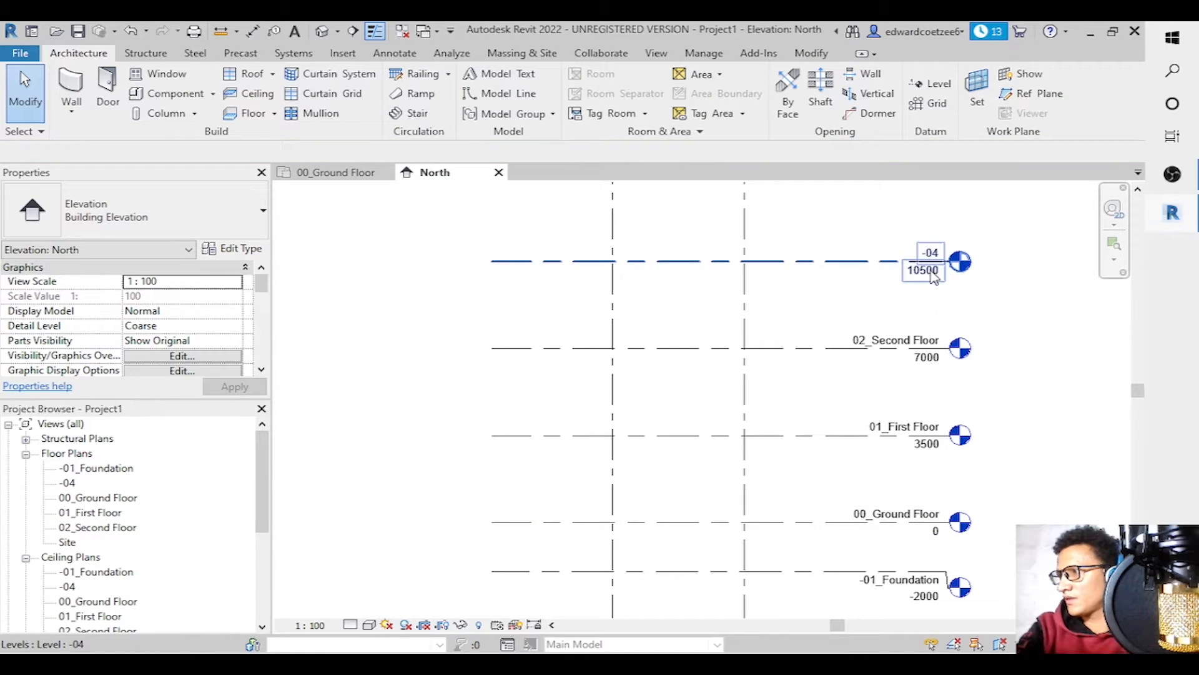
key("d")
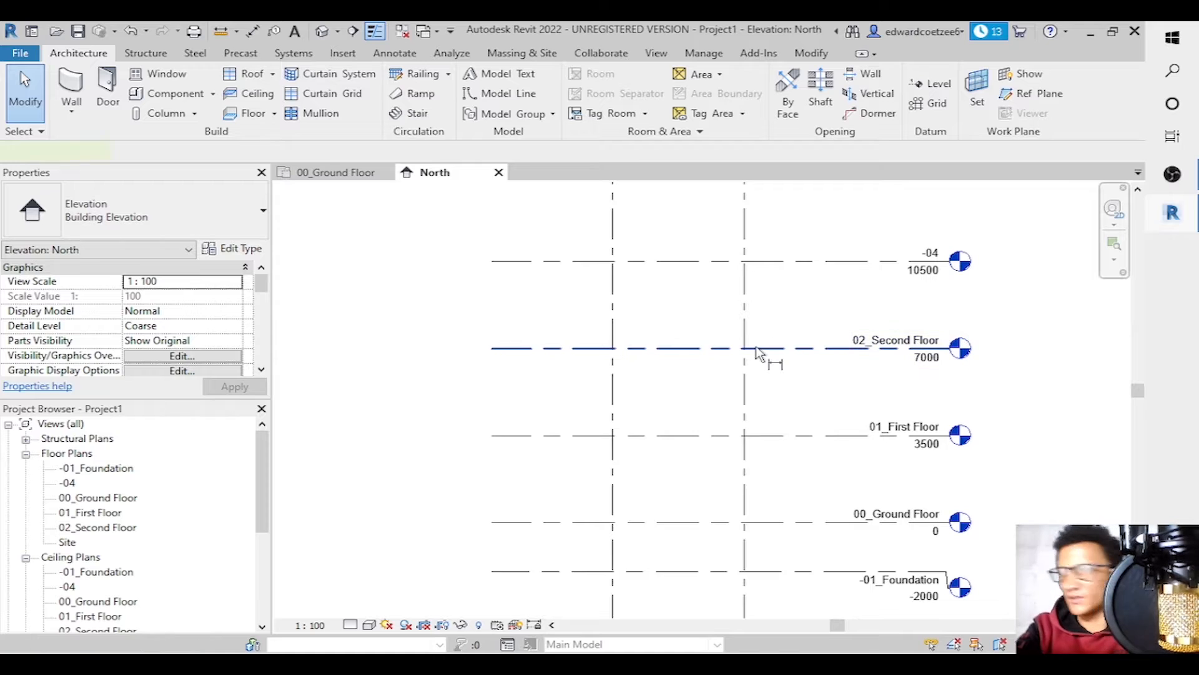
key("i")
left_click(773, 260)
key("Escape")
key("Escape")
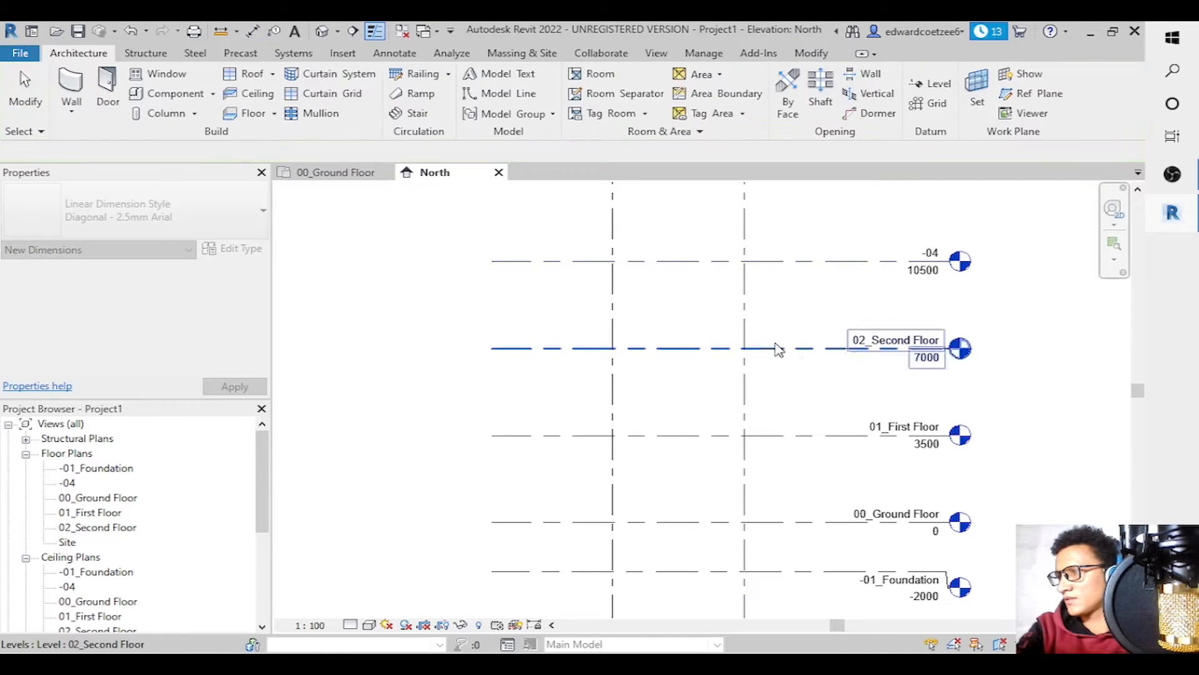
Rename the top level as 03_Roof Top and apply the new name to its corresponding views.
left_click(931, 254)
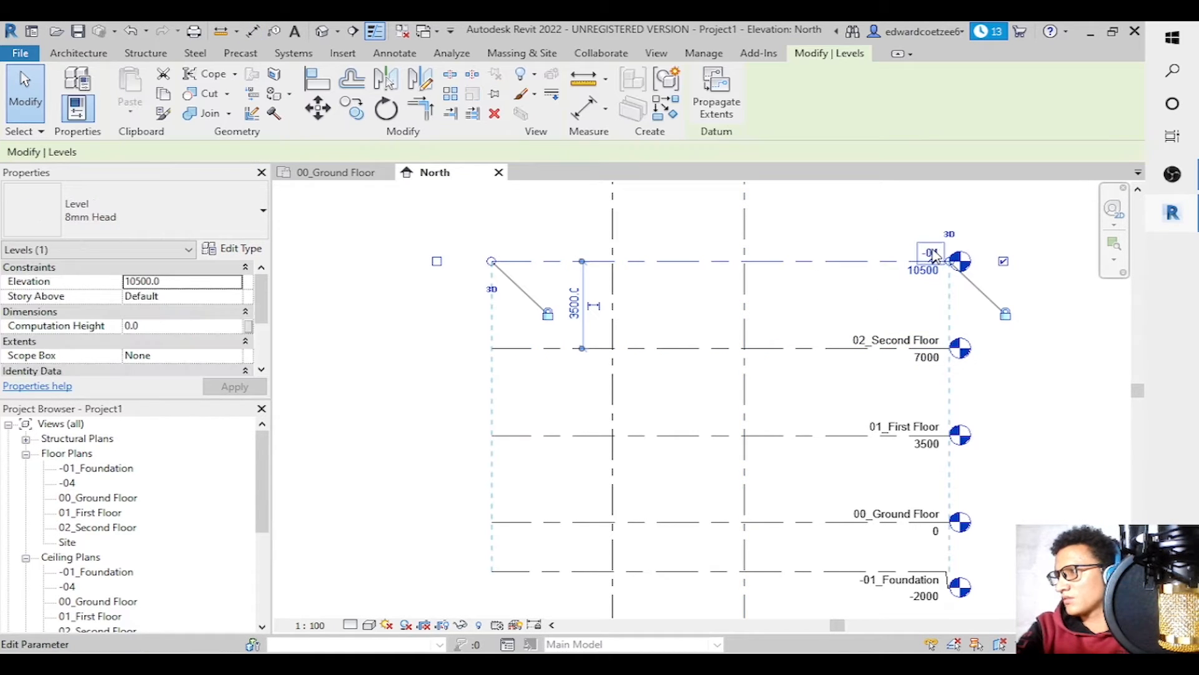
left_click(929, 249)
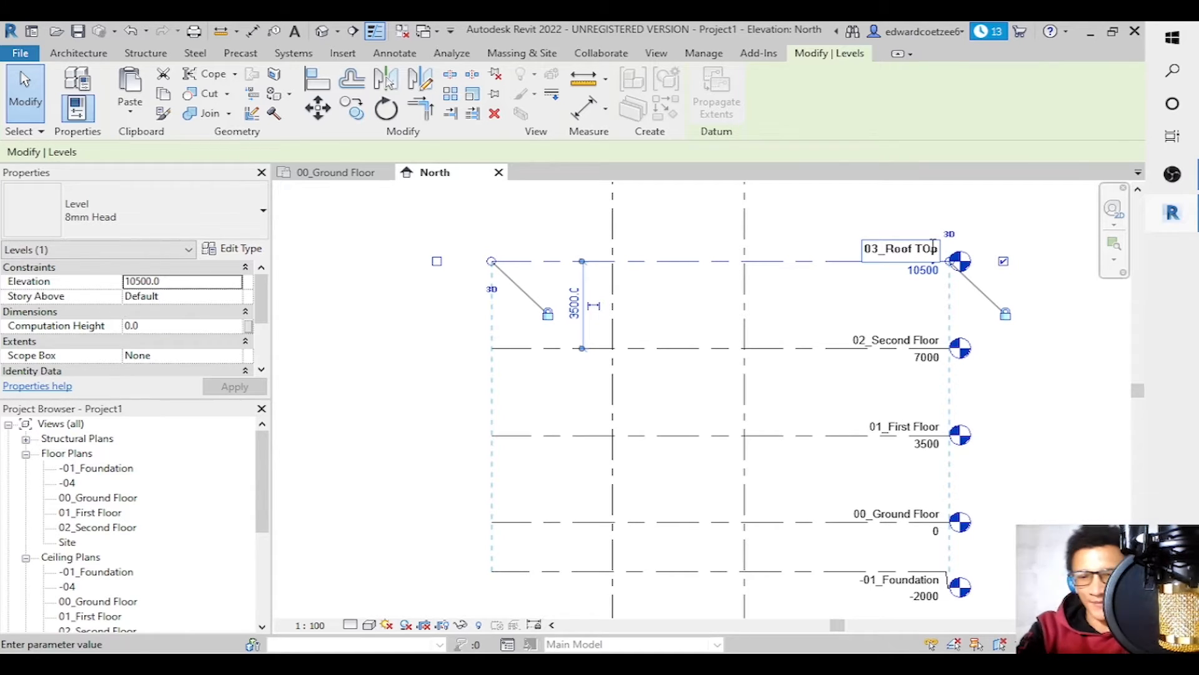
left_click(1037, 394)
left_click(636, 347)
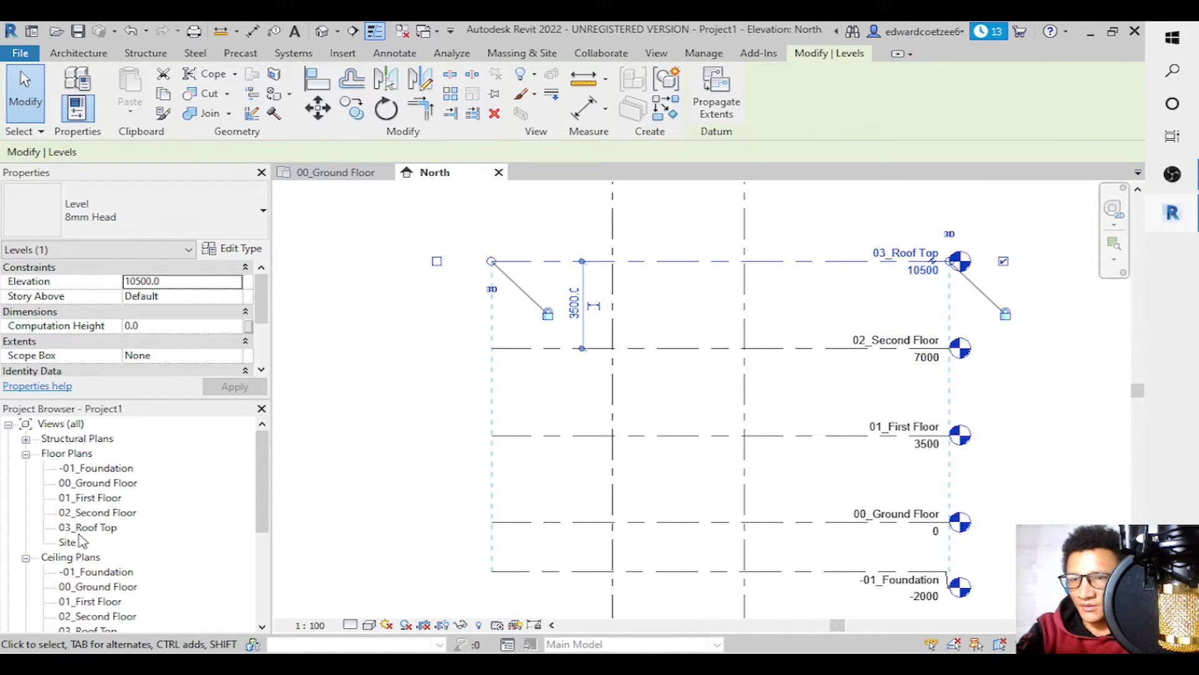
left_click(1100, 409)
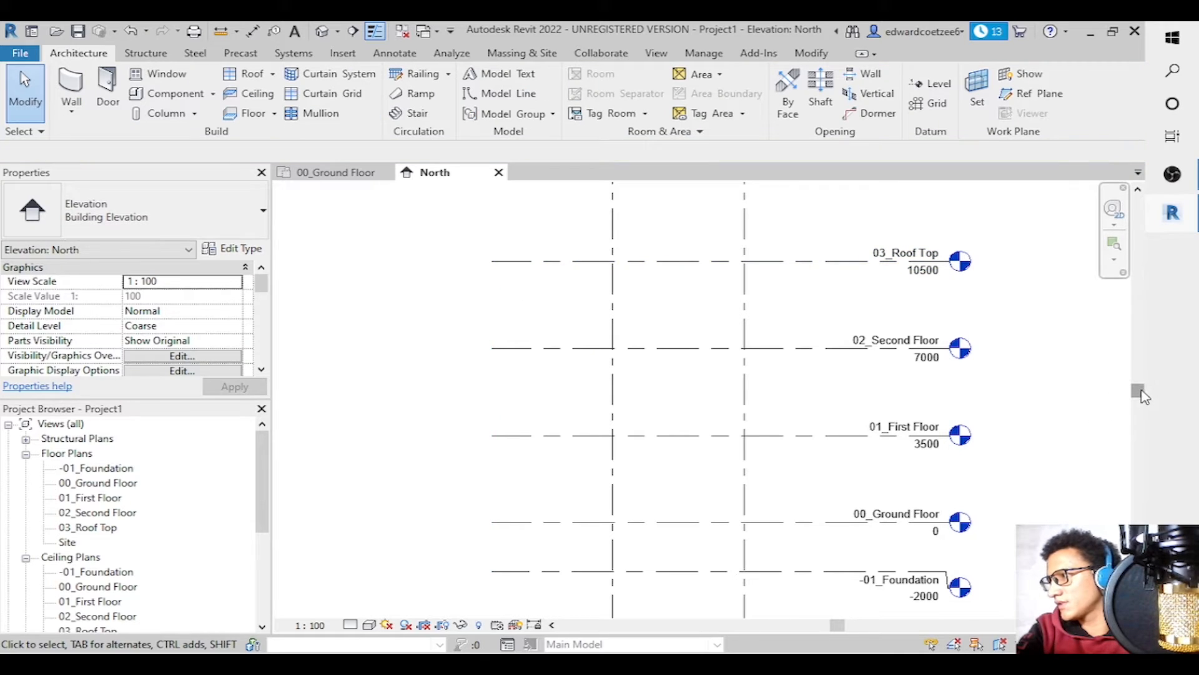
Shorten grids A and B together by lowering their bubbles closer to the 03_Roof Top level.
left_click_drag(1142, 396, 1105, 326)
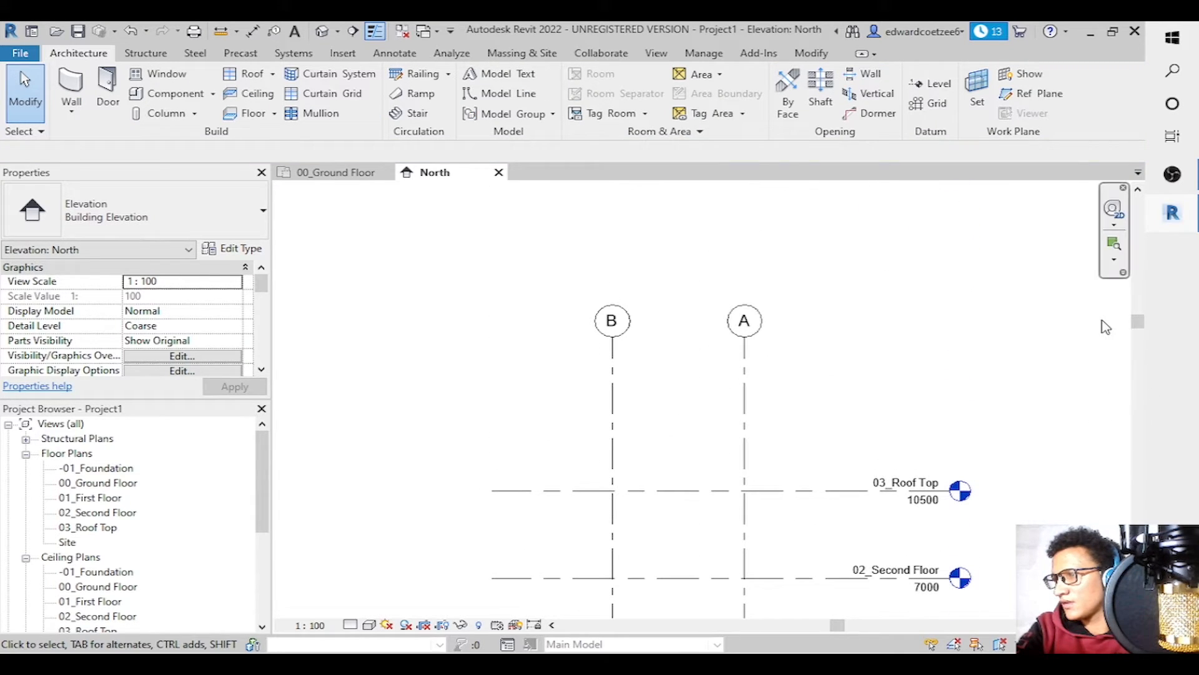
left_click(743, 392)
left_click_drag(744, 336, 756, 437)
left_click(952, 291)
left_click_drag(1137, 324, 1142, 430)
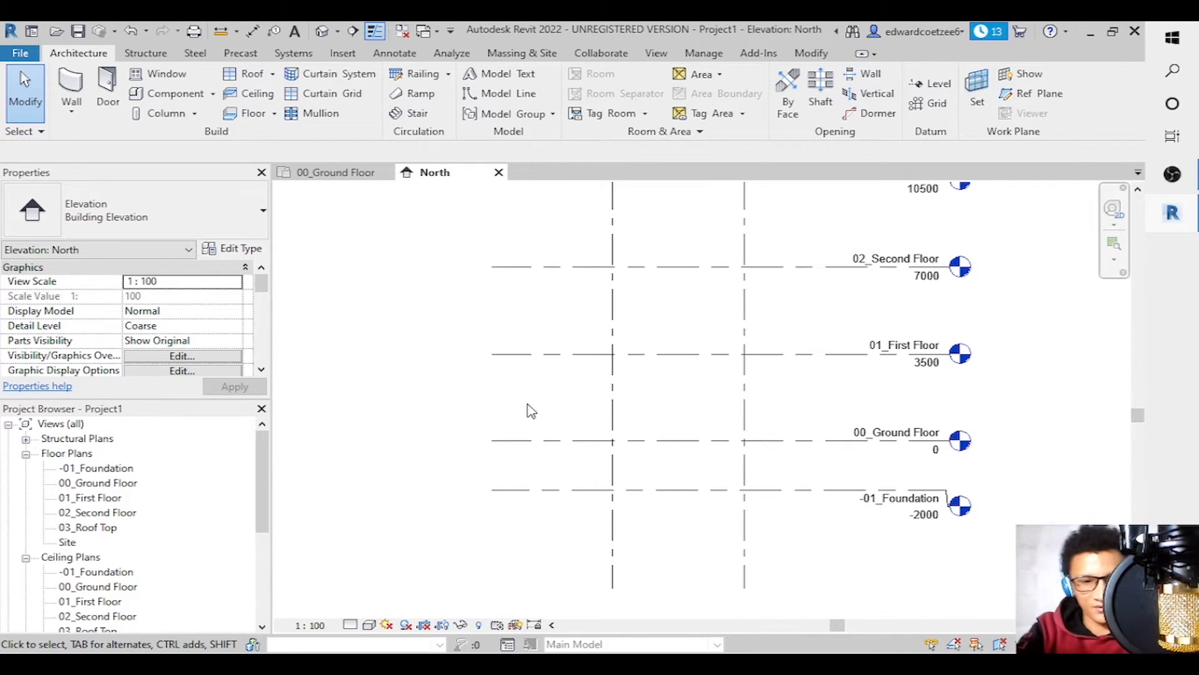
key("i")
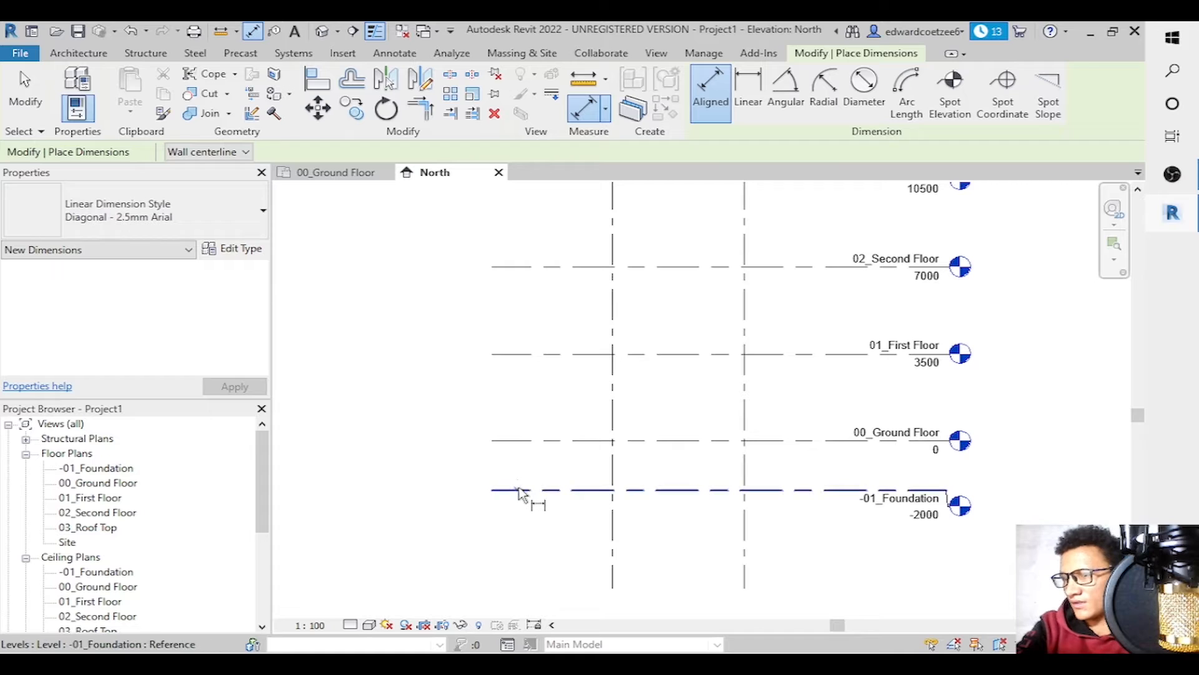
left_click(528, 490)
left_click(534, 441)
left_click(553, 354)
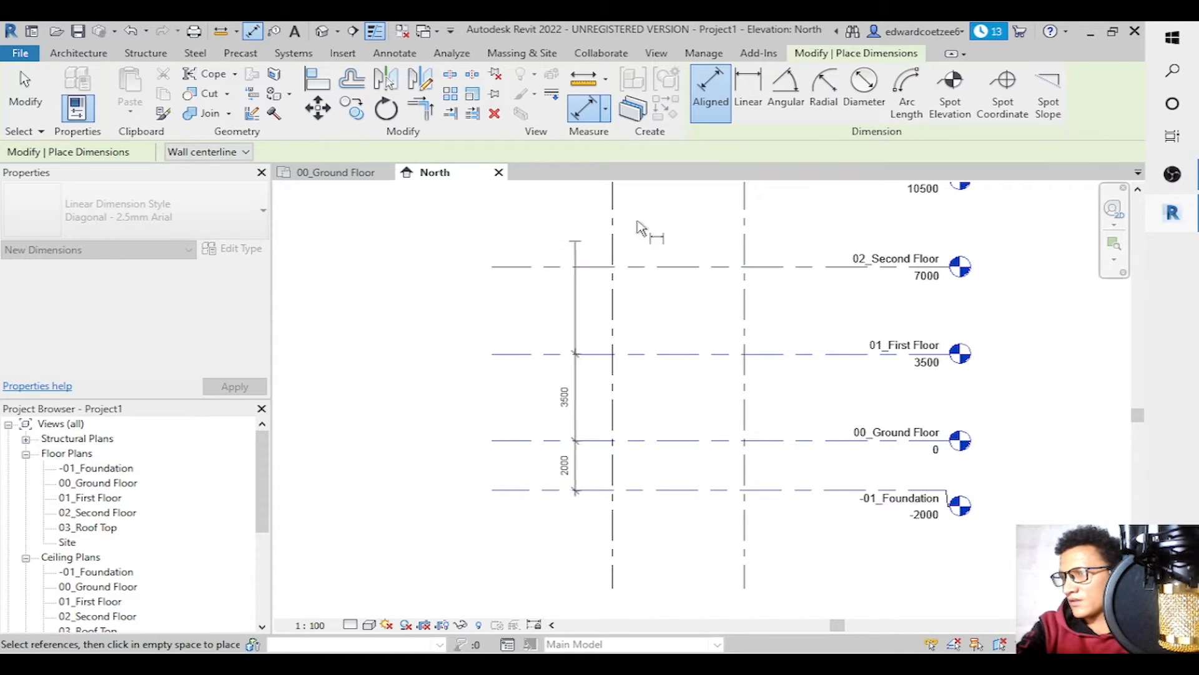
left_click_drag(1140, 418, 1117, 385)
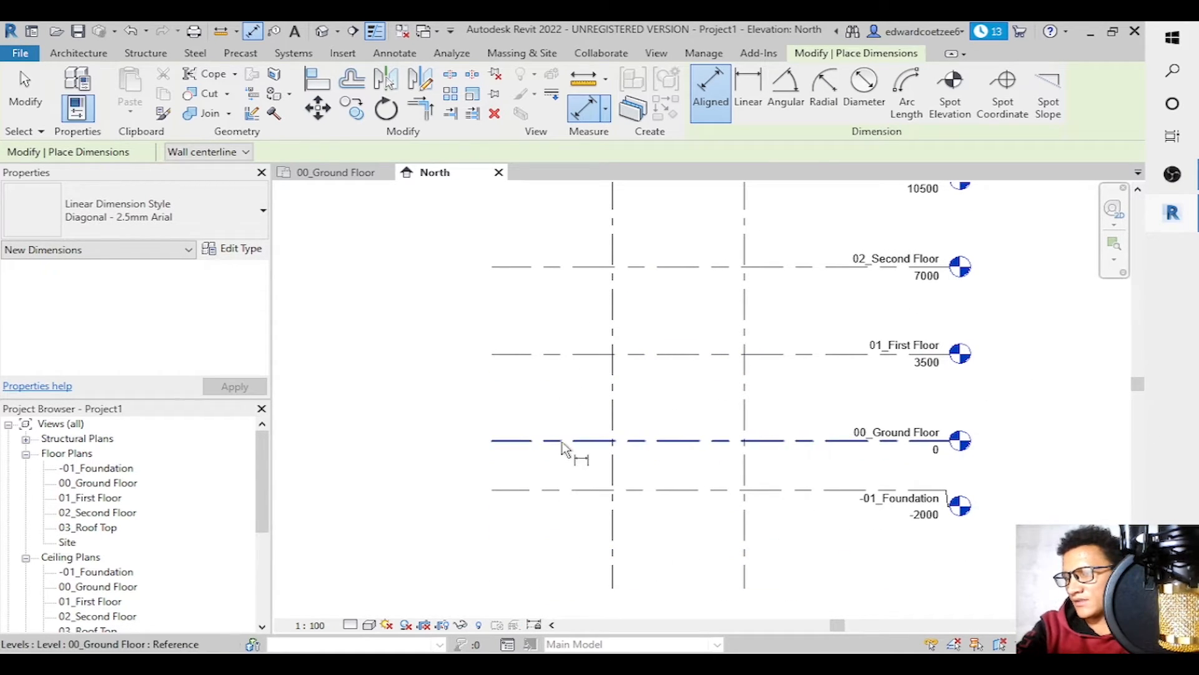
Place a chain of aligned dimensions across all levels from -01_Foundation up to 03_Roof Top, beside grid B.
left_click(557, 488)
left_click(558, 441)
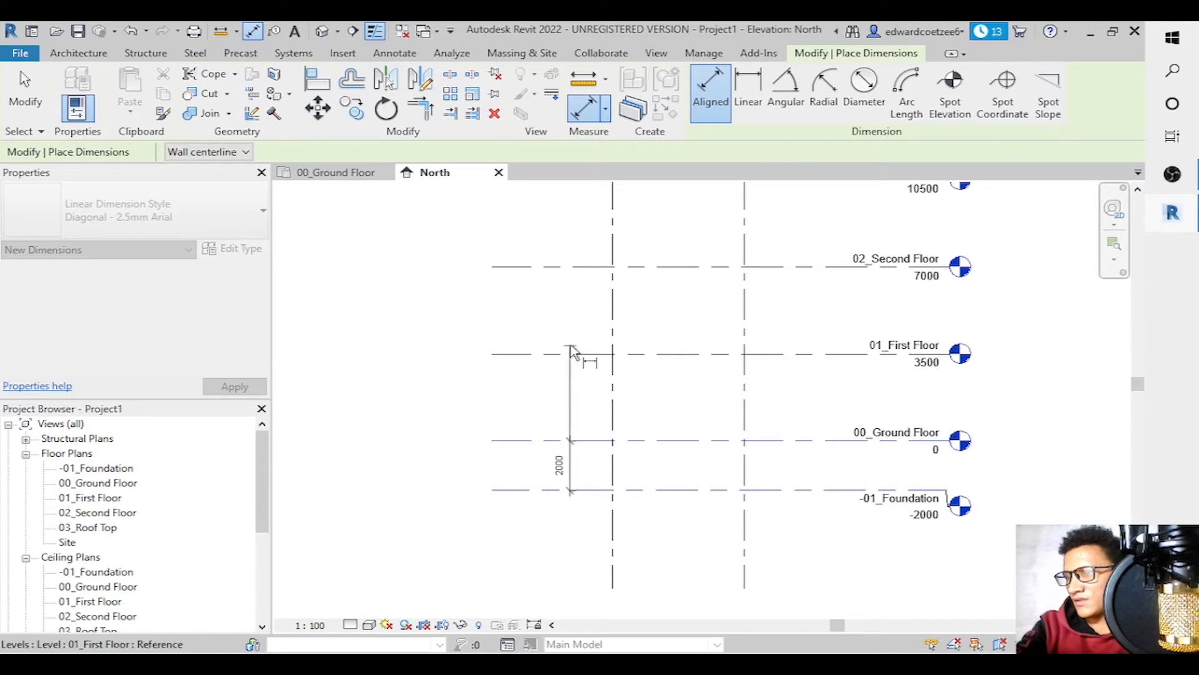
left_click(718, 291)
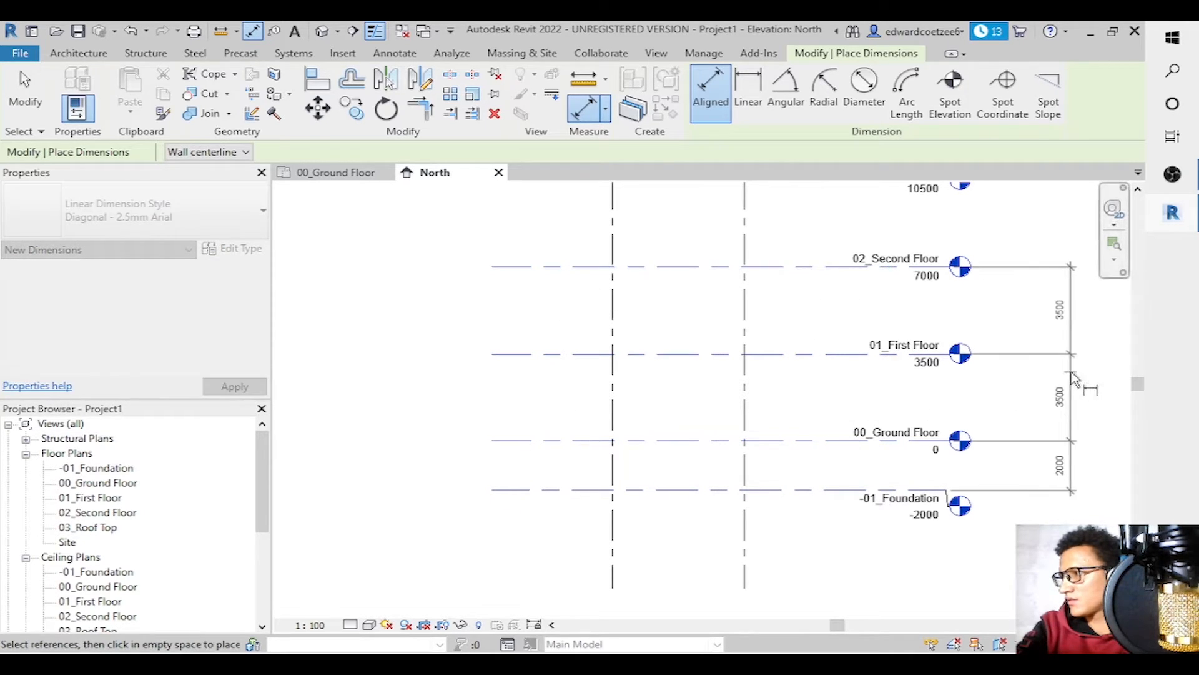
left_click_drag(1138, 383, 1138, 344)
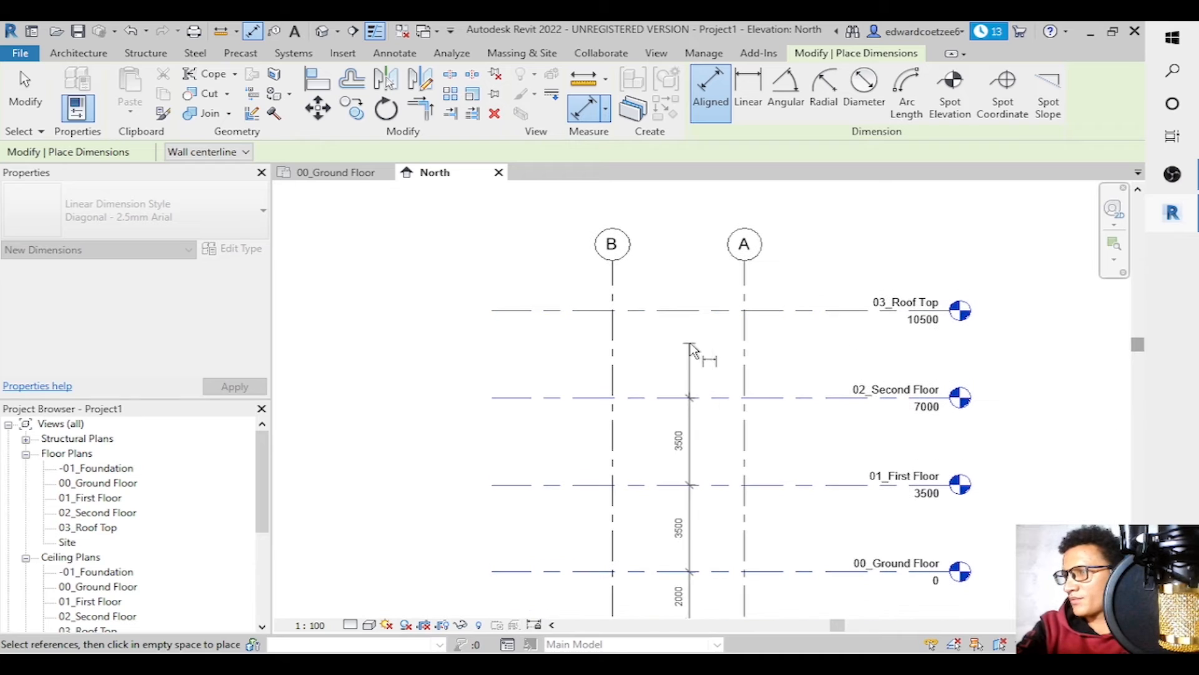
left_click(553, 312)
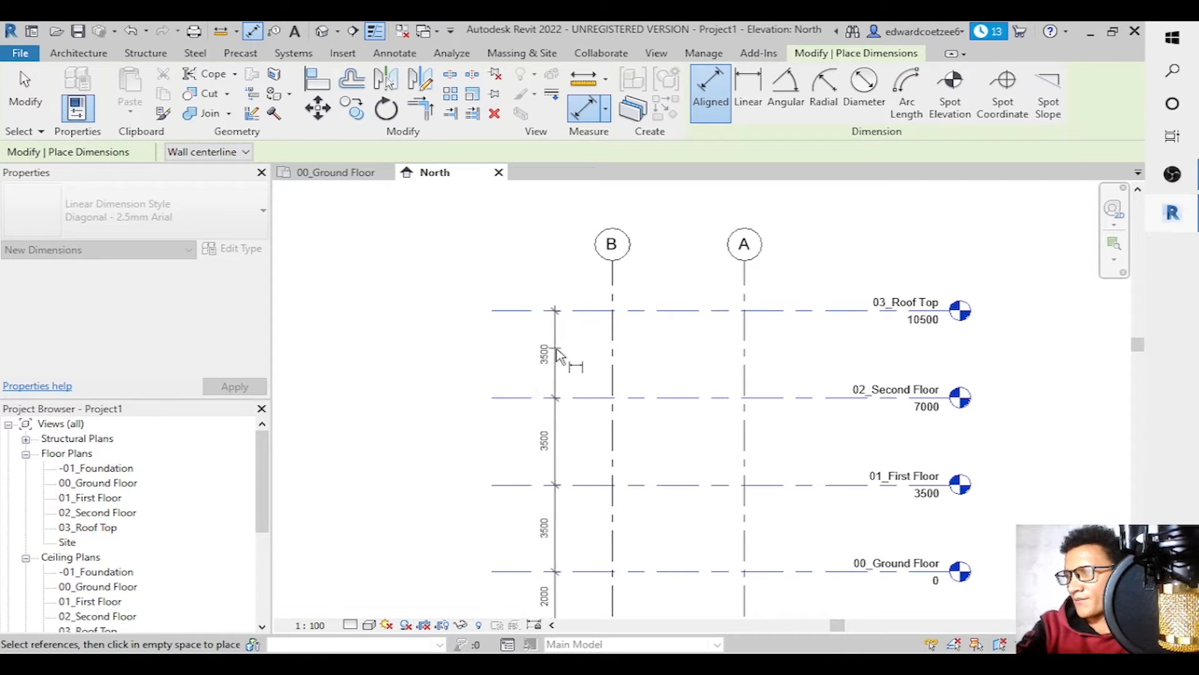
left_click(557, 356)
left_click(681, 311)
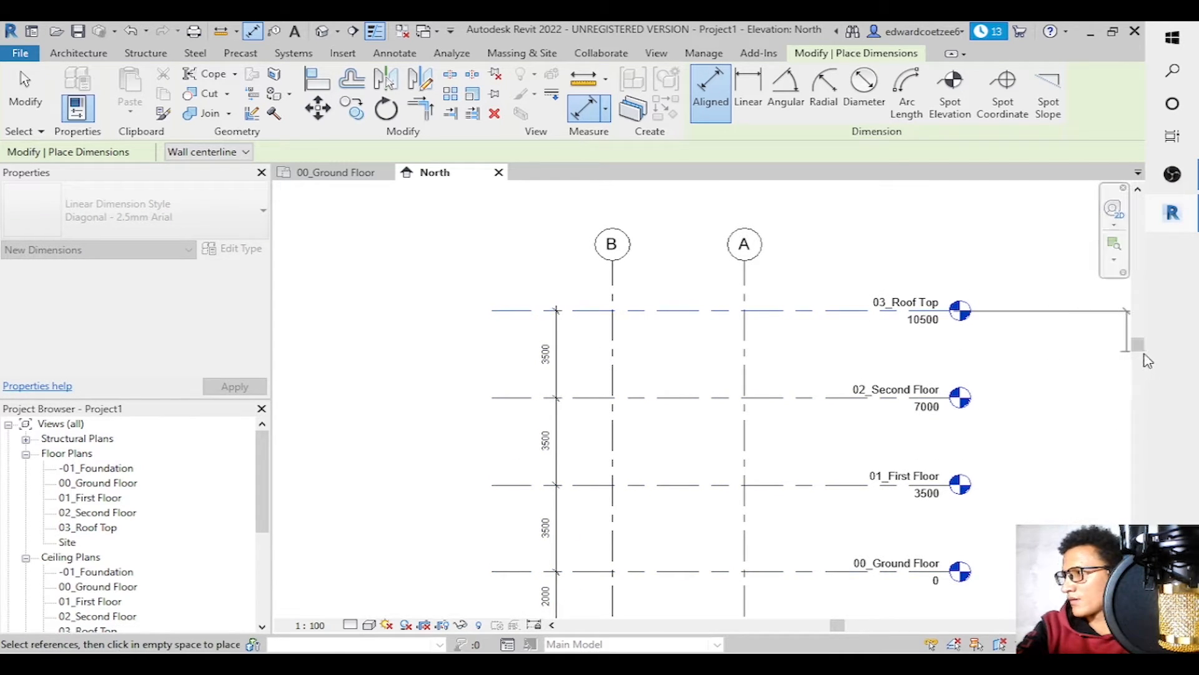
left_click_drag(1145, 354, 1149, 417)
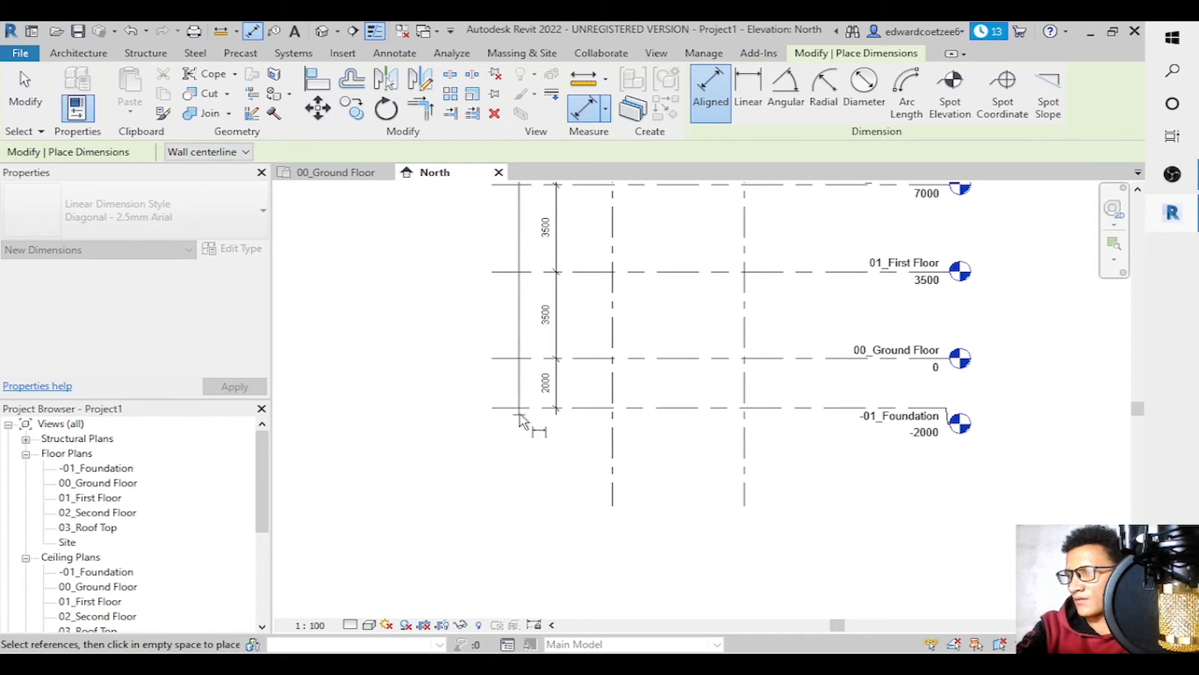
key("Escape")
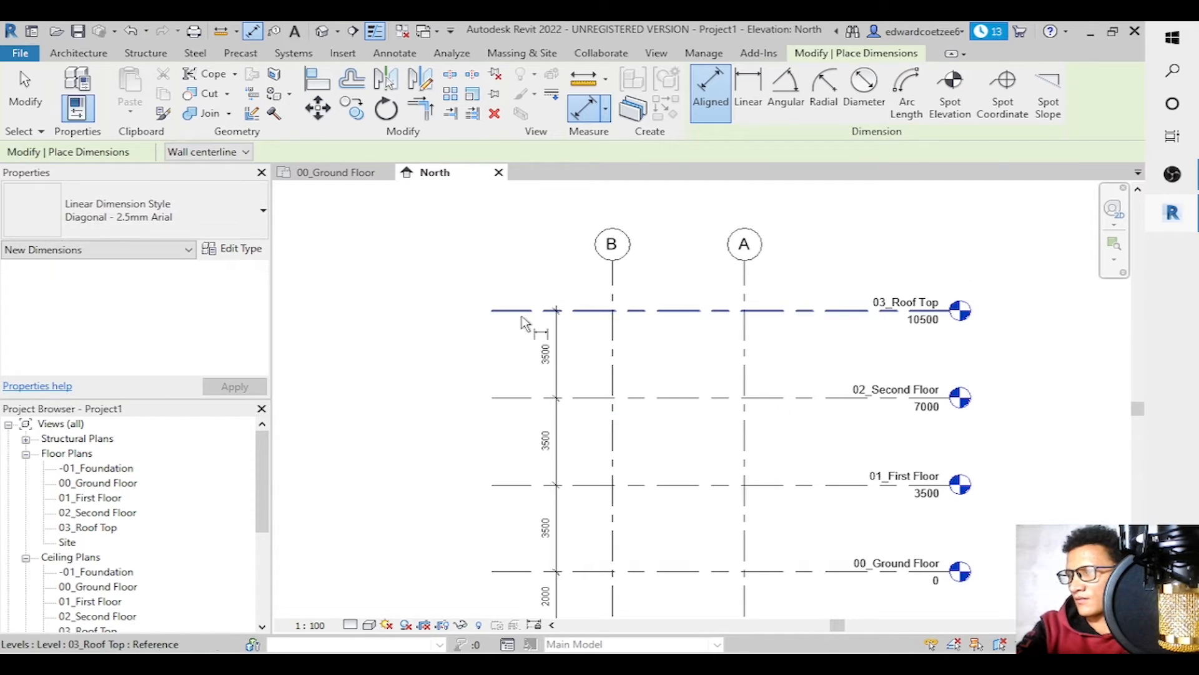
Add an overall aligned dimension from 03_Roof Top to -01_Foundation, outside the chain of floor-height dimensions.
left_click(522, 313)
left_click_drag(1138, 411, 1137, 480)
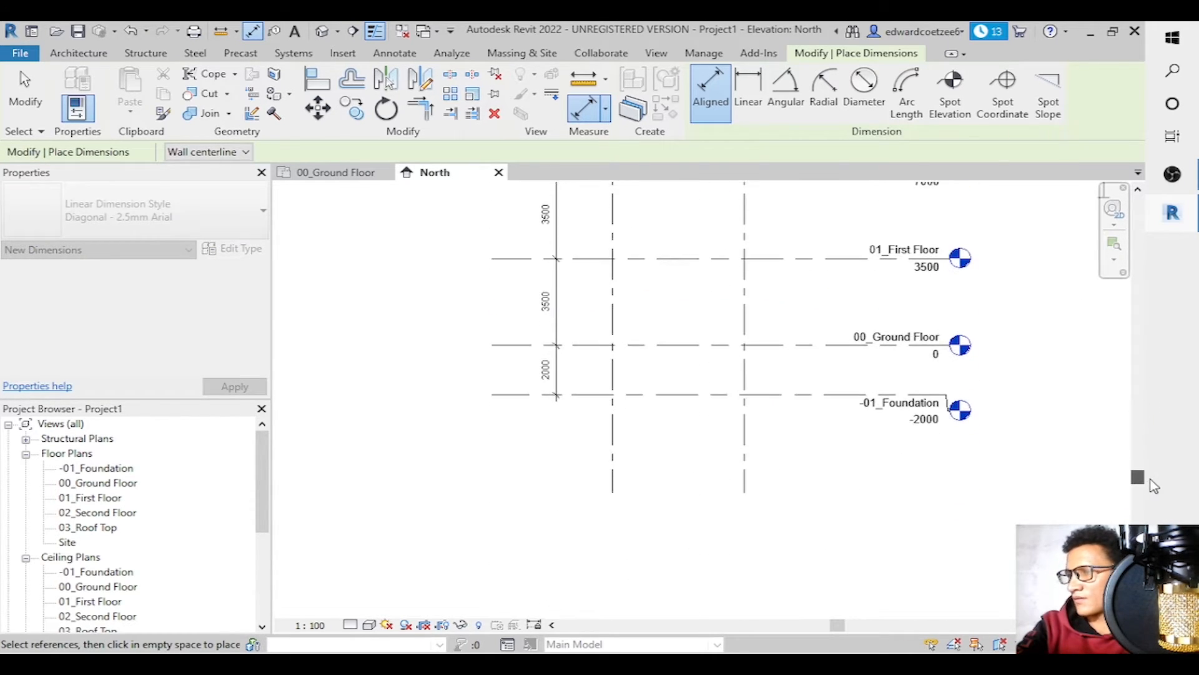
left_click(514, 393)
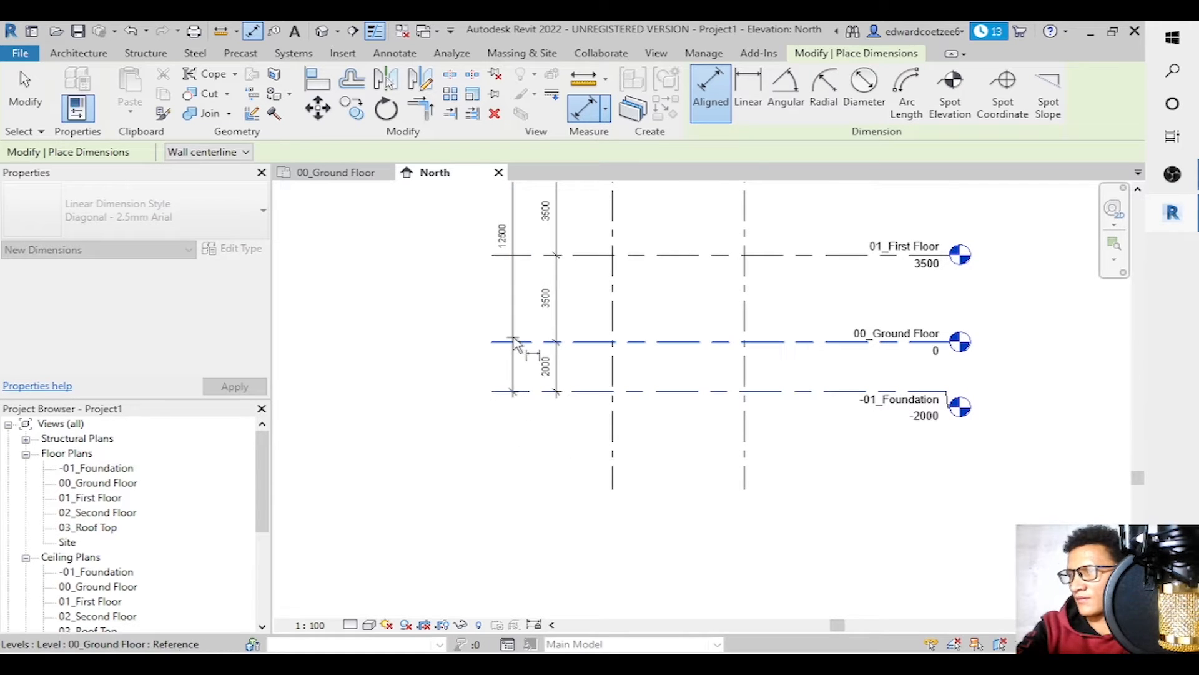
left_click(519, 469)
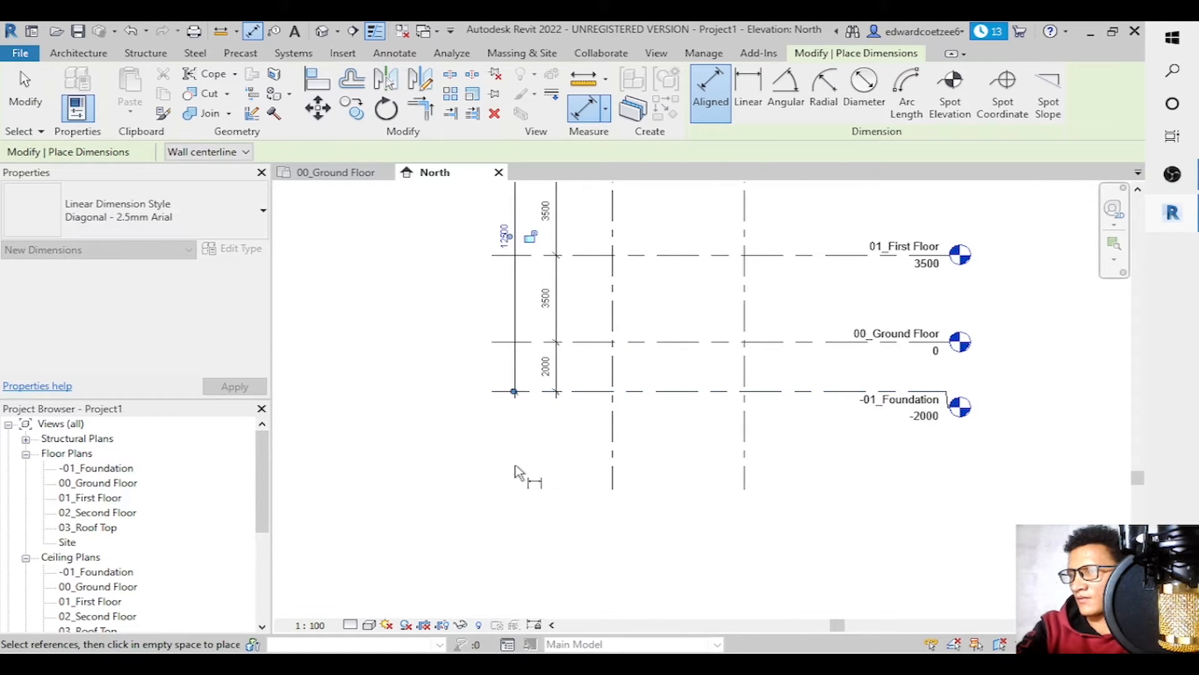
Dimension the spacing between grids B and A, placing it between the grid bubbles and 03_Roof Top.
left_click(613, 455)
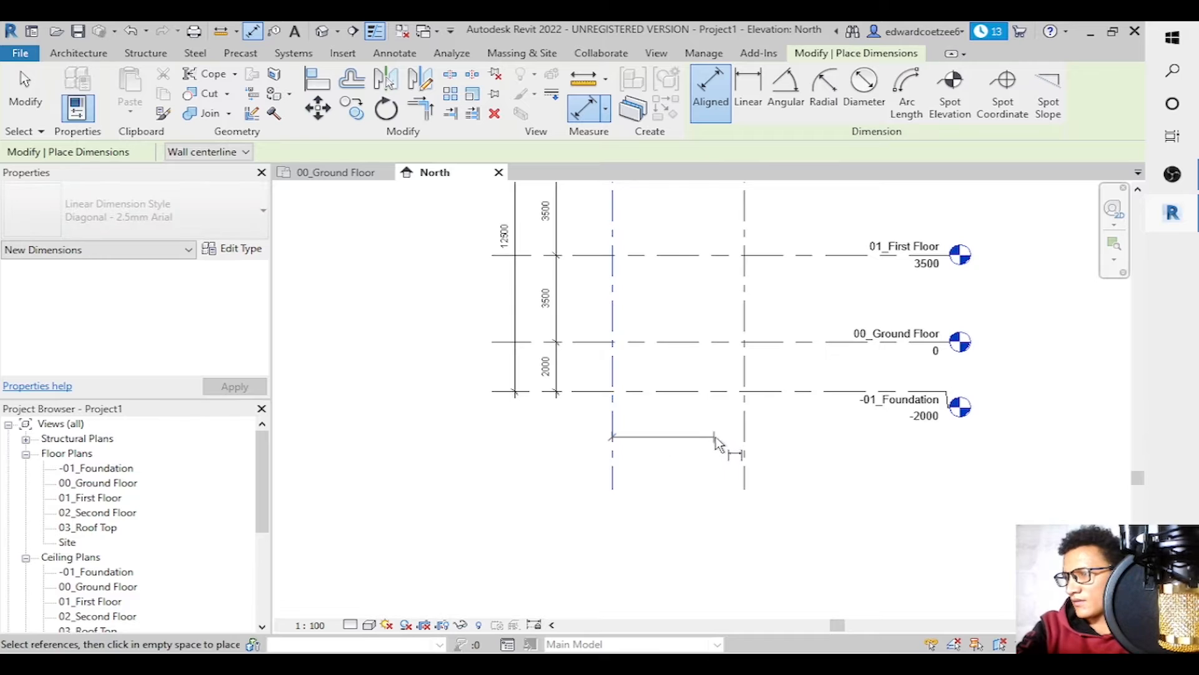
left_click(744, 451)
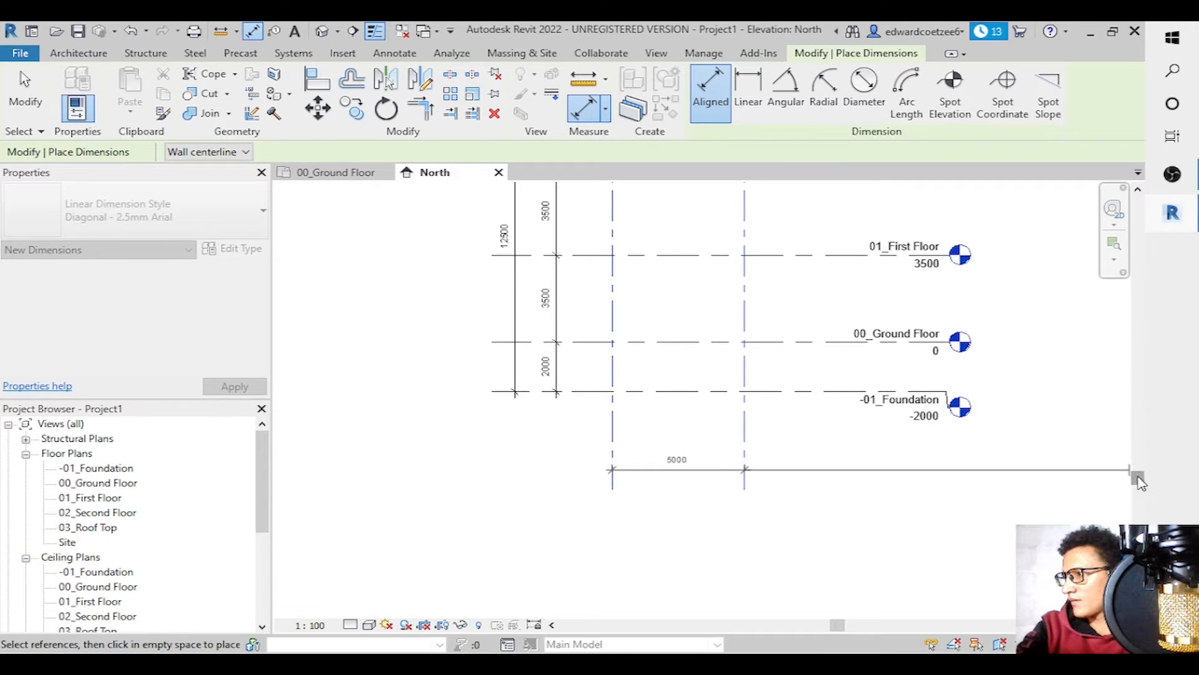
left_click_drag(1138, 478, 1137, 390)
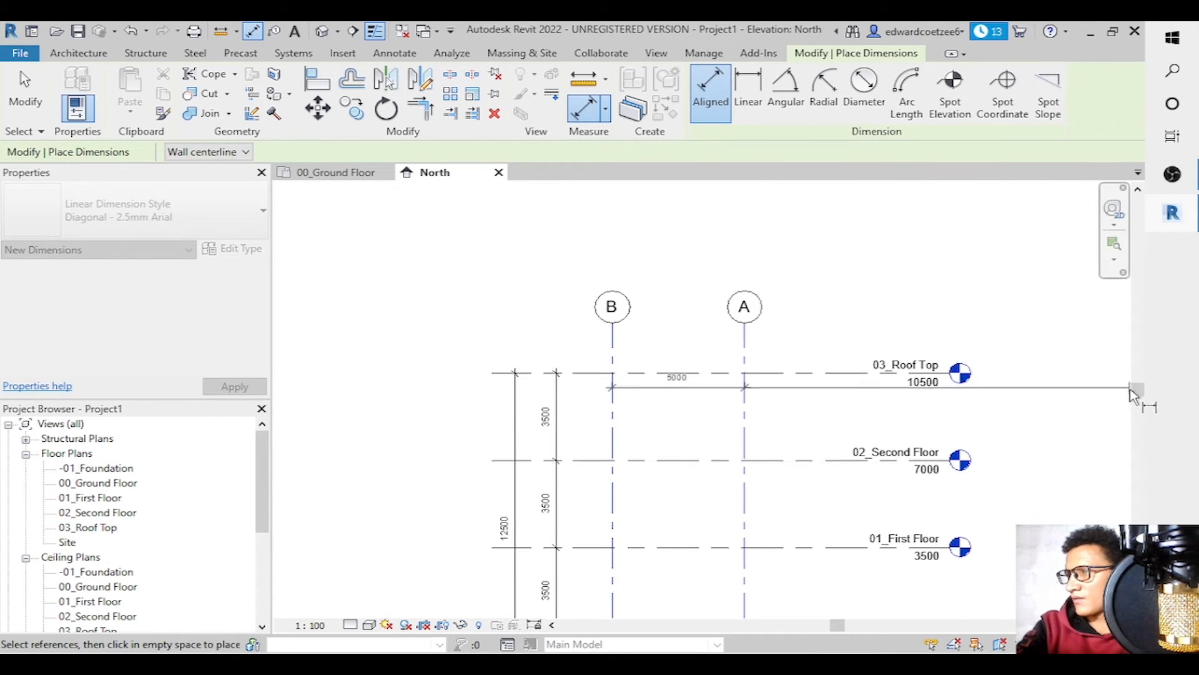
left_click(701, 354)
key("Escape")
key("Escape")
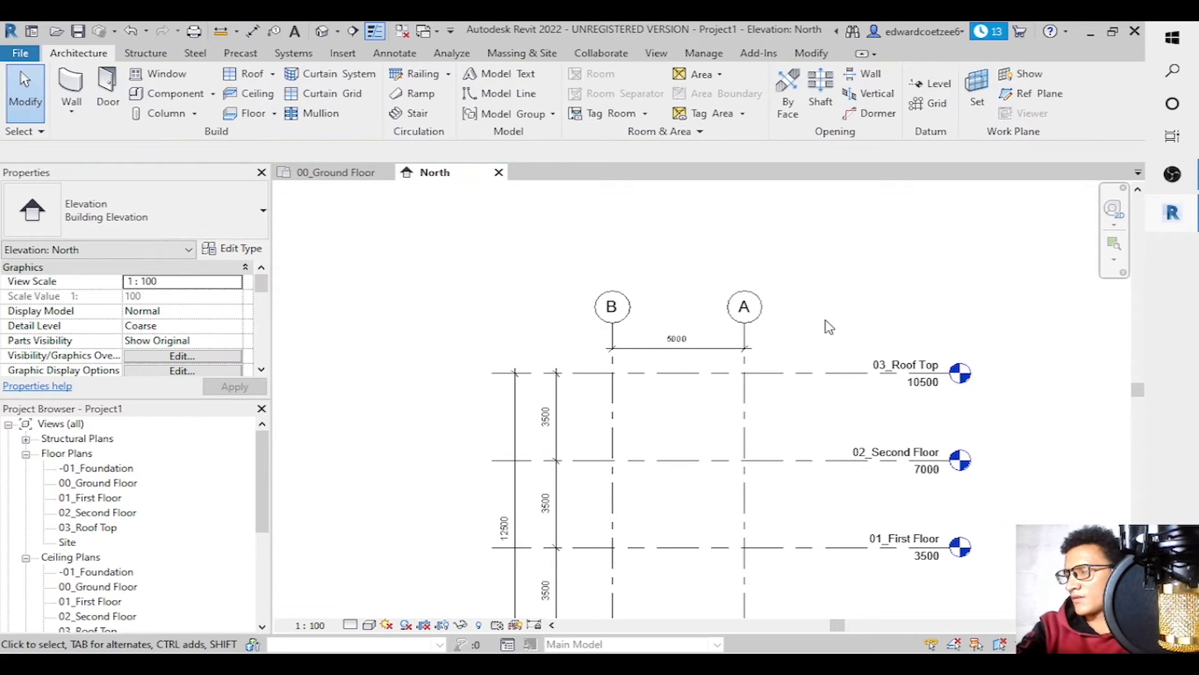
Open the East building elevation view.
left_click_drag(1141, 396, 1138, 451)
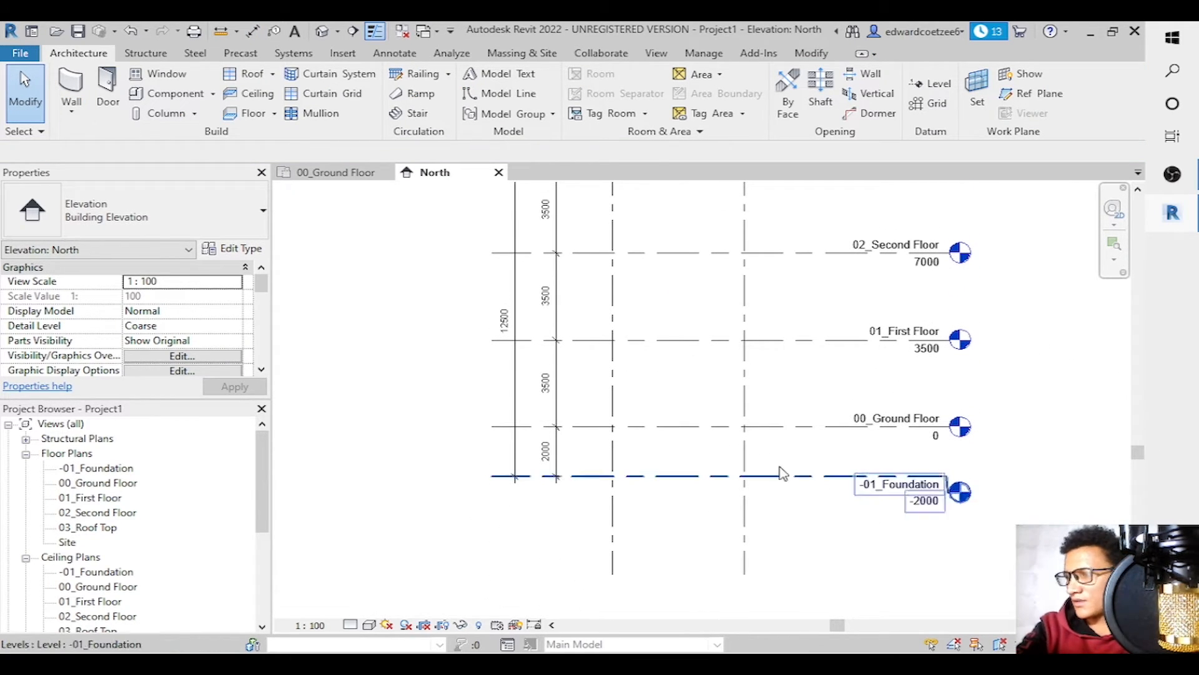
left_click_drag(263, 507, 268, 570)
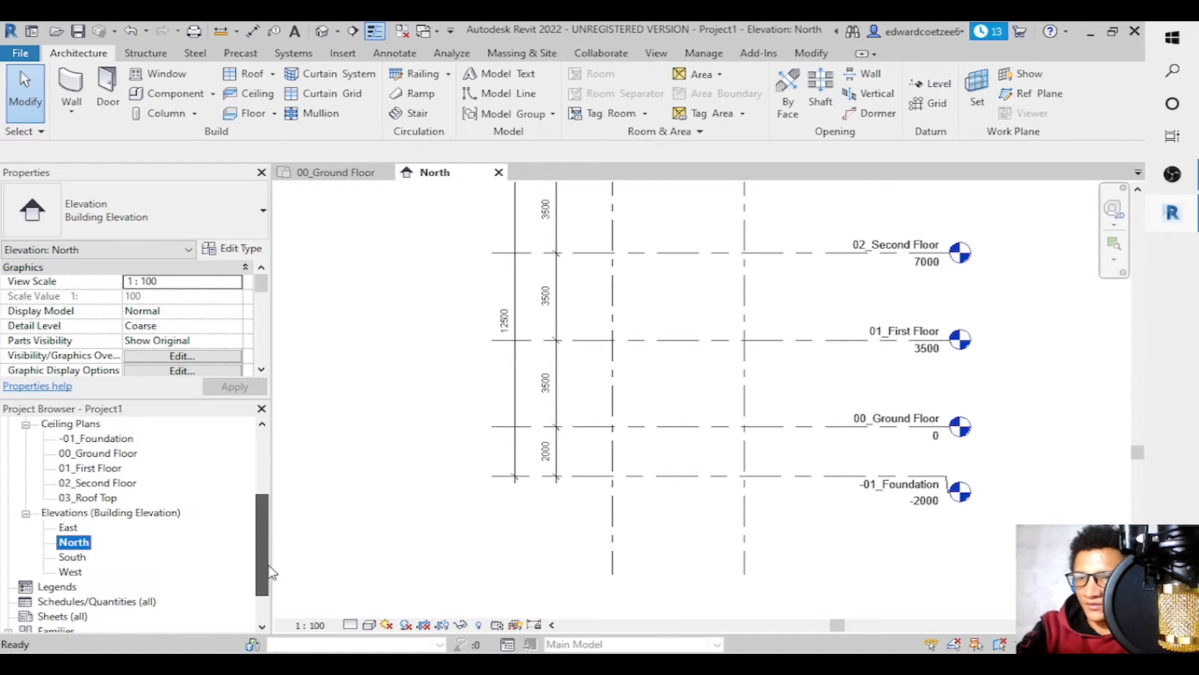
double_click(68, 529)
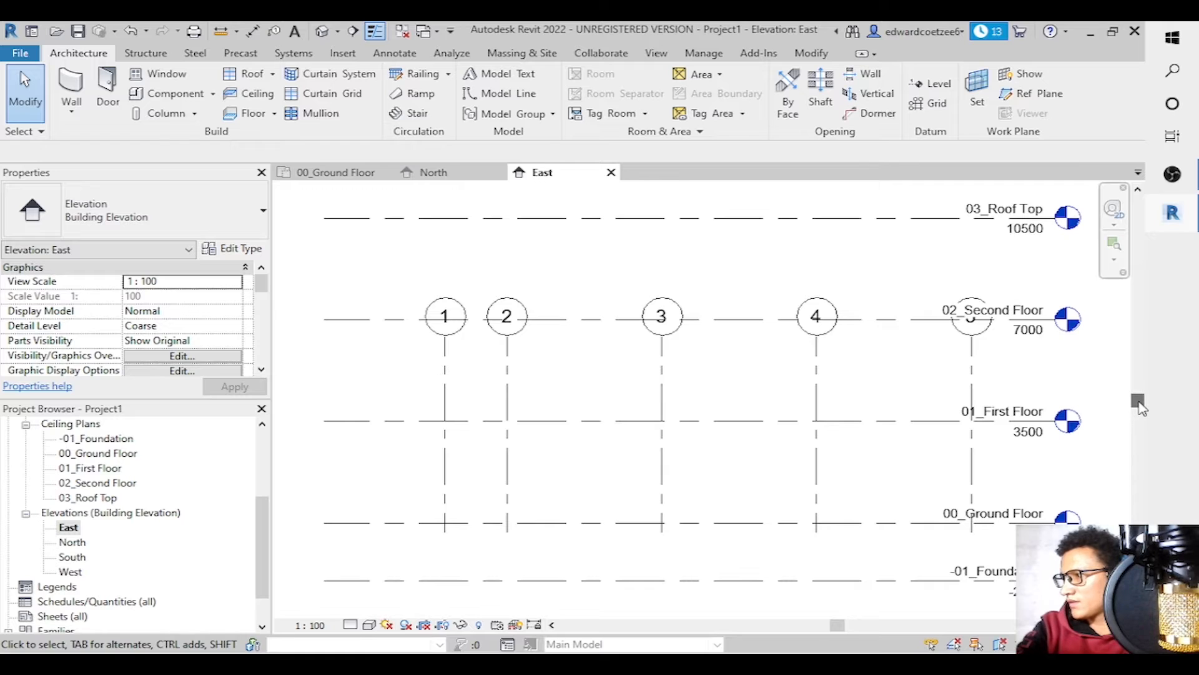
Extend the head ends of all aligned levels farther past grid 5 so their names clear the grid line.
left_click_drag(1137, 401, 1137, 425)
left_click(1013, 445)
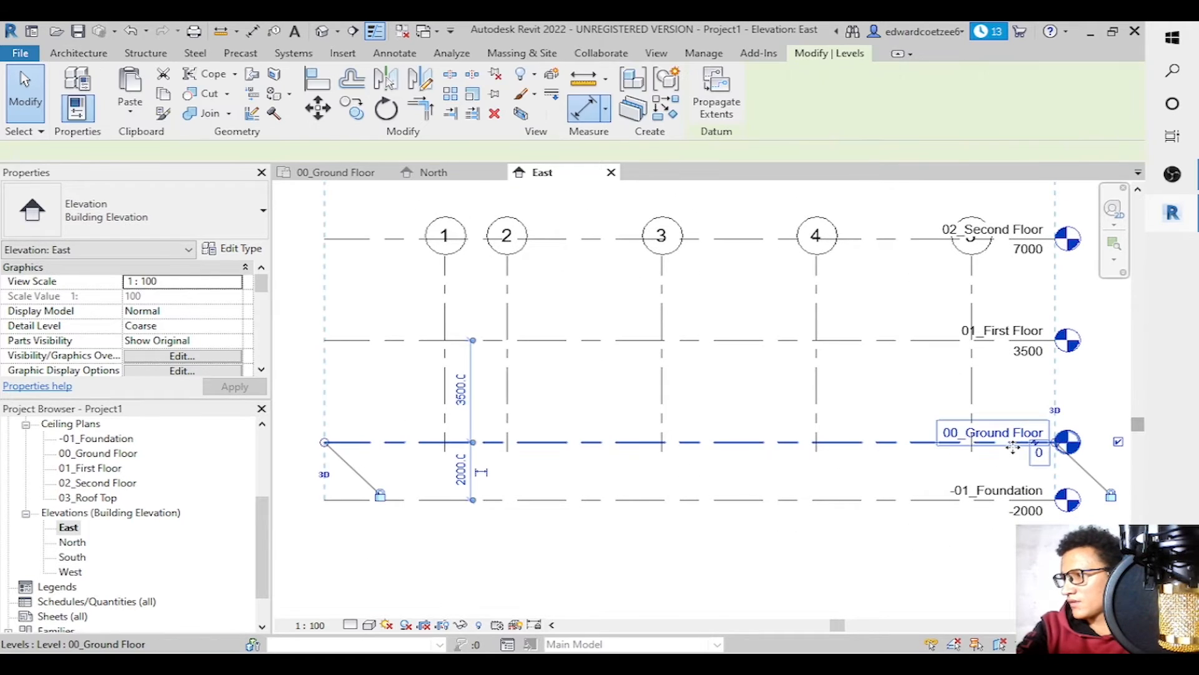
left_click_drag(1058, 446, 1083, 445)
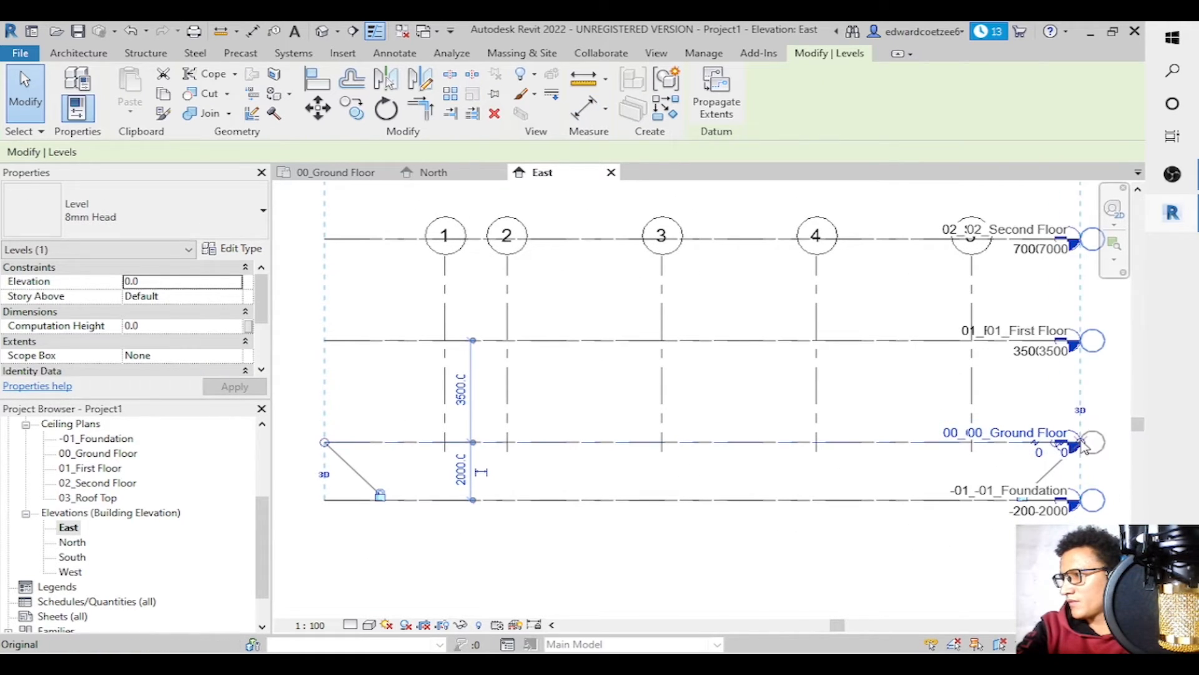
left_click_drag(840, 626, 851, 625)
left_click_drag(1035, 449, 1083, 448)
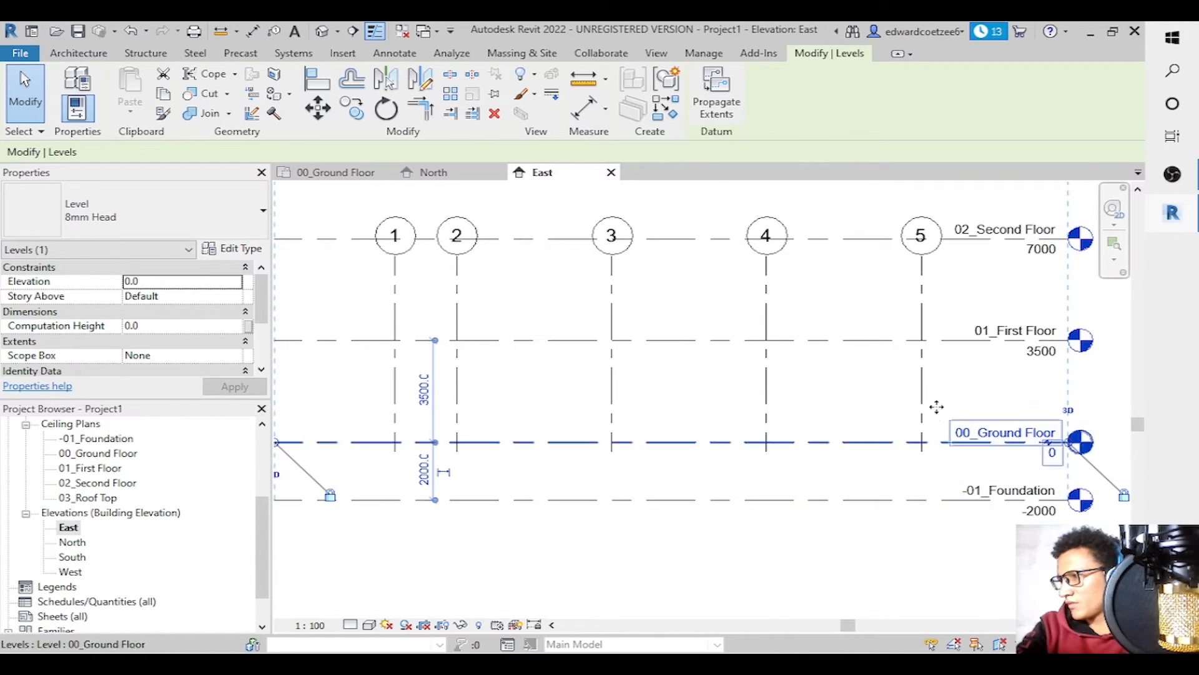
Extend grids 1 to 5 together below -01_Foundation and raise their bubbles above 03_Roof Top.
left_click(922, 437)
left_click_drag(923, 453, 922, 536)
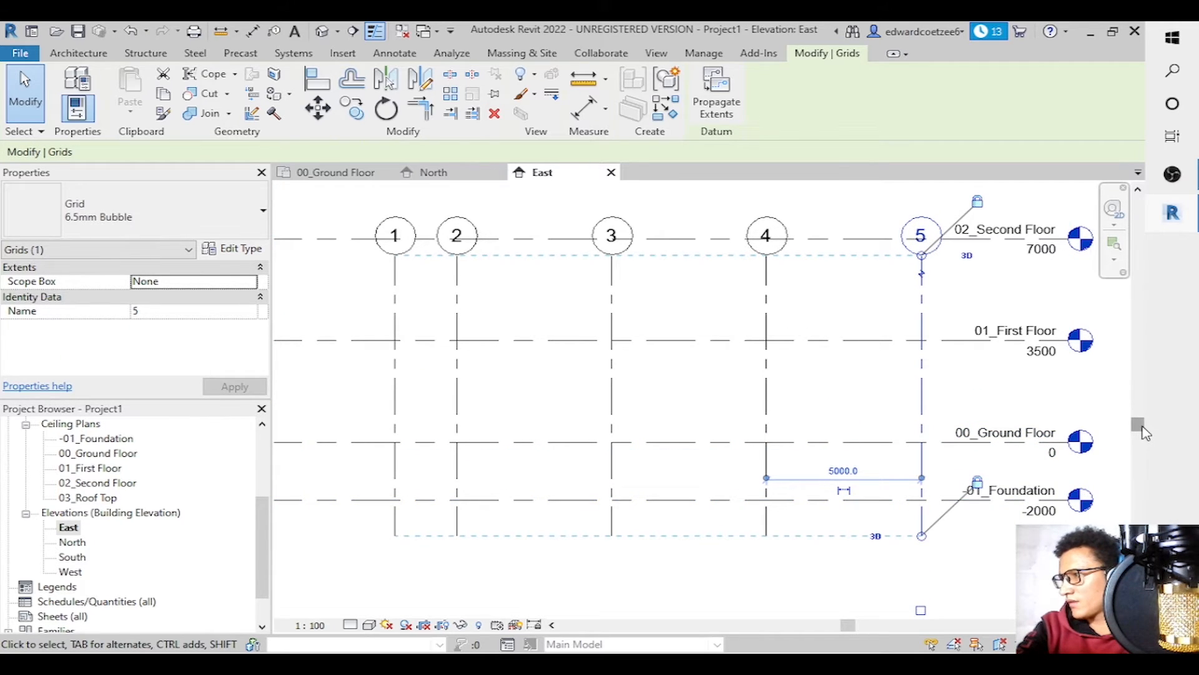
left_click_drag(1142, 428, 1140, 351)
left_click_drag(923, 497, 924, 316)
left_click(877, 353)
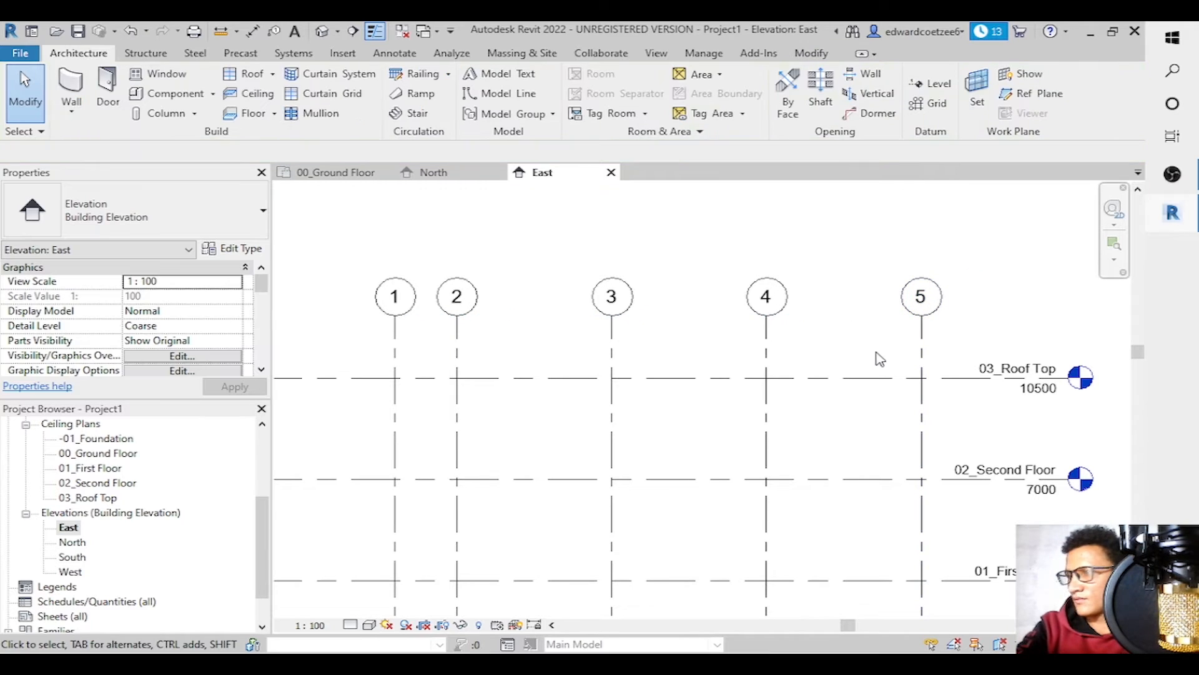
Dimension the spacing between grids 5, 4, 3, 2 and 1 in one continuous string above 03_Roof Top.
key("d")
key("i")
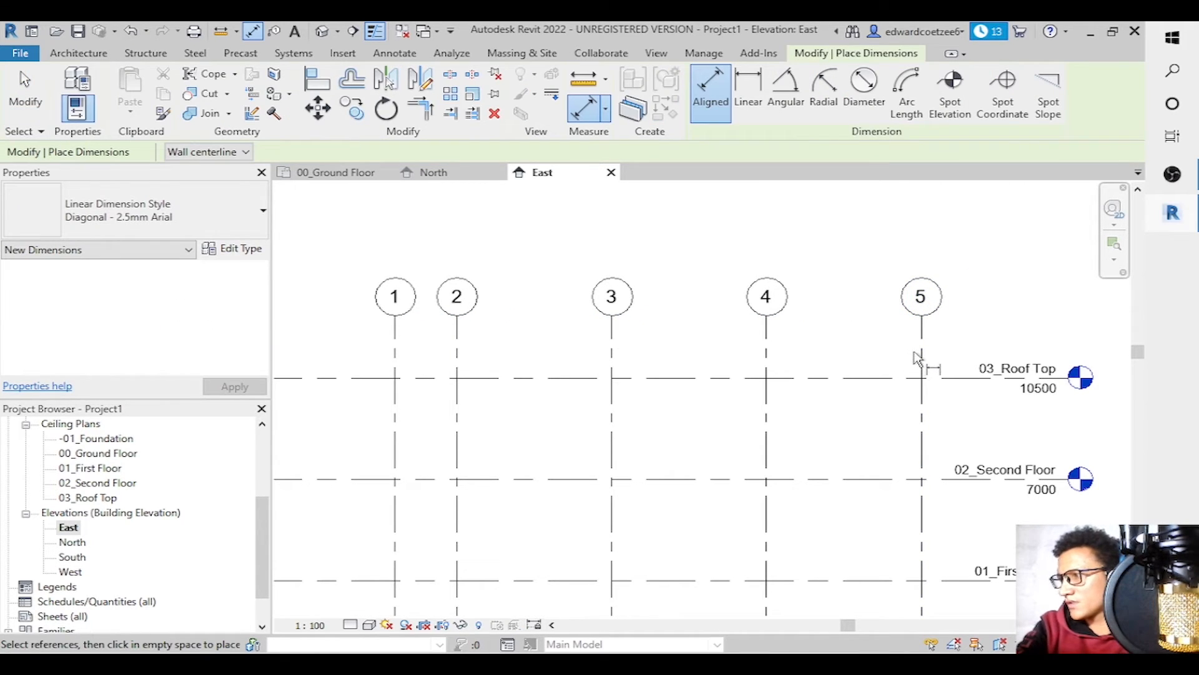
left_click(922, 350)
left_click(767, 354)
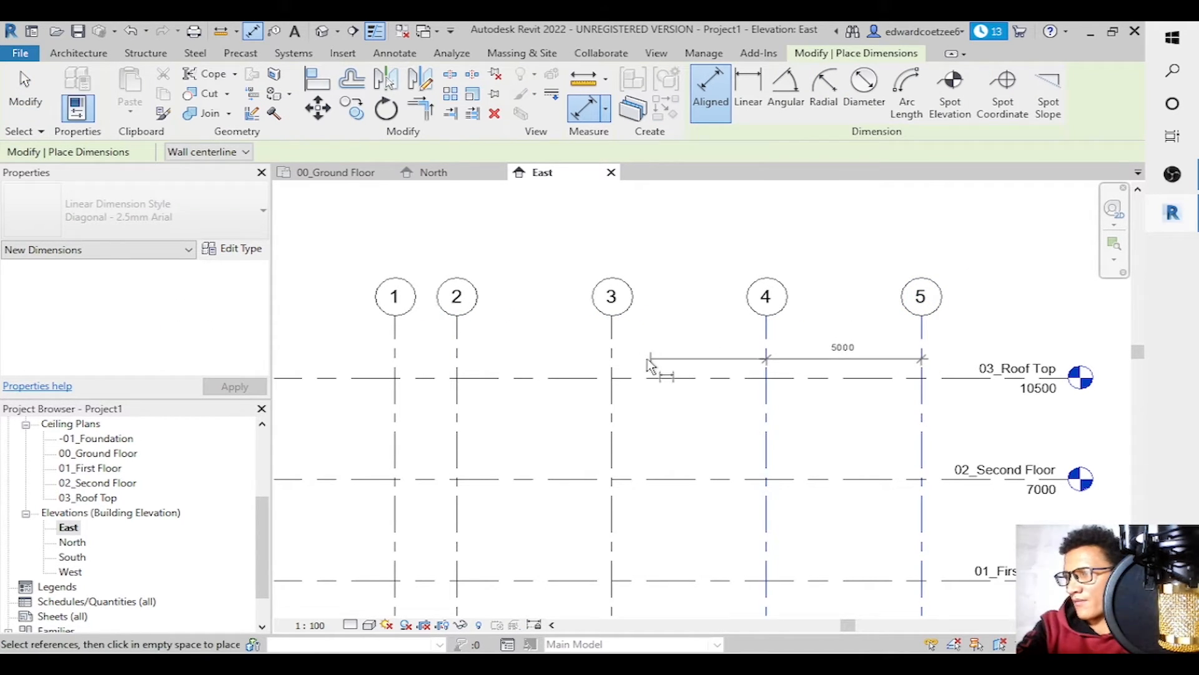
left_click(612, 356)
left_click(457, 356)
left_click(394, 357)
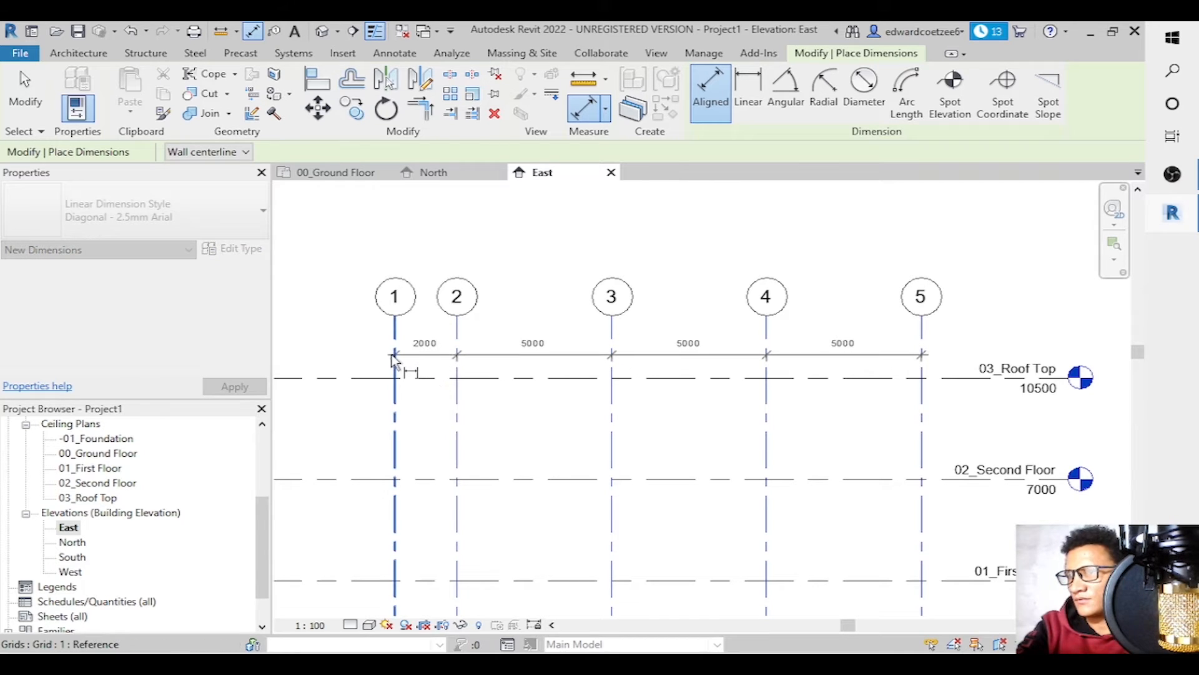
left_click(331, 343)
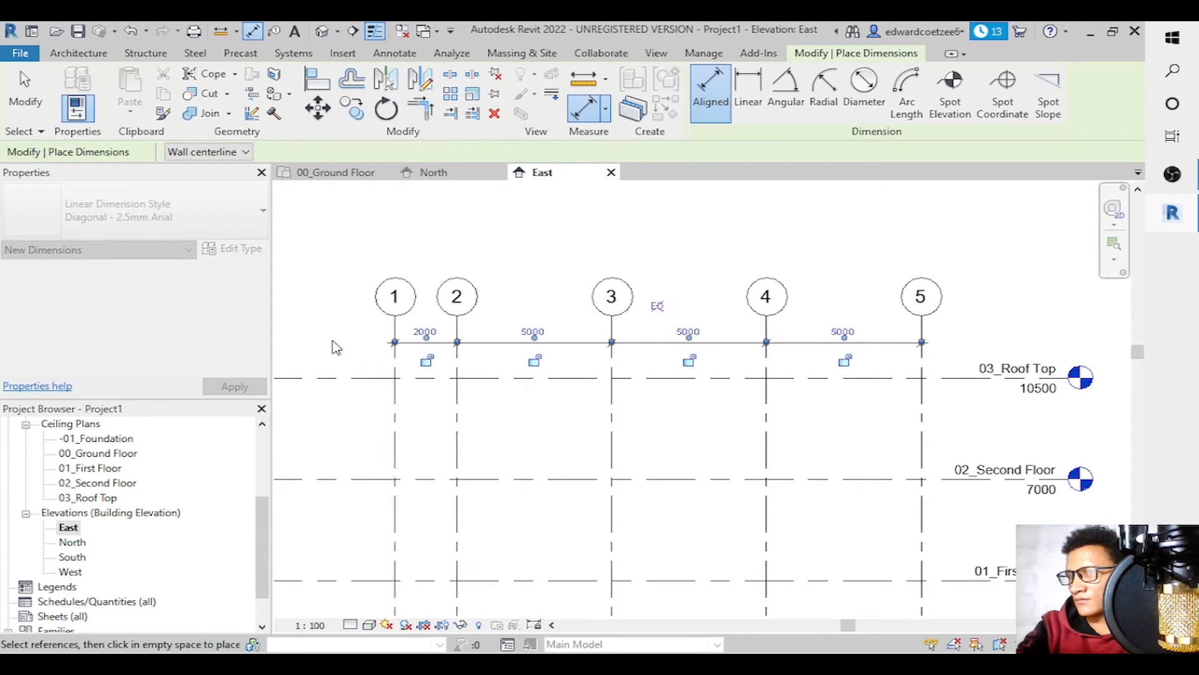
Raise the bubbles of grids 1 to 5 and reposition their spacing dimensions between the bubbles and 03_Roof Top.
key("Escape")
left_click(395, 312)
left_click_drag(395, 316, 395, 273)
key("Escape")
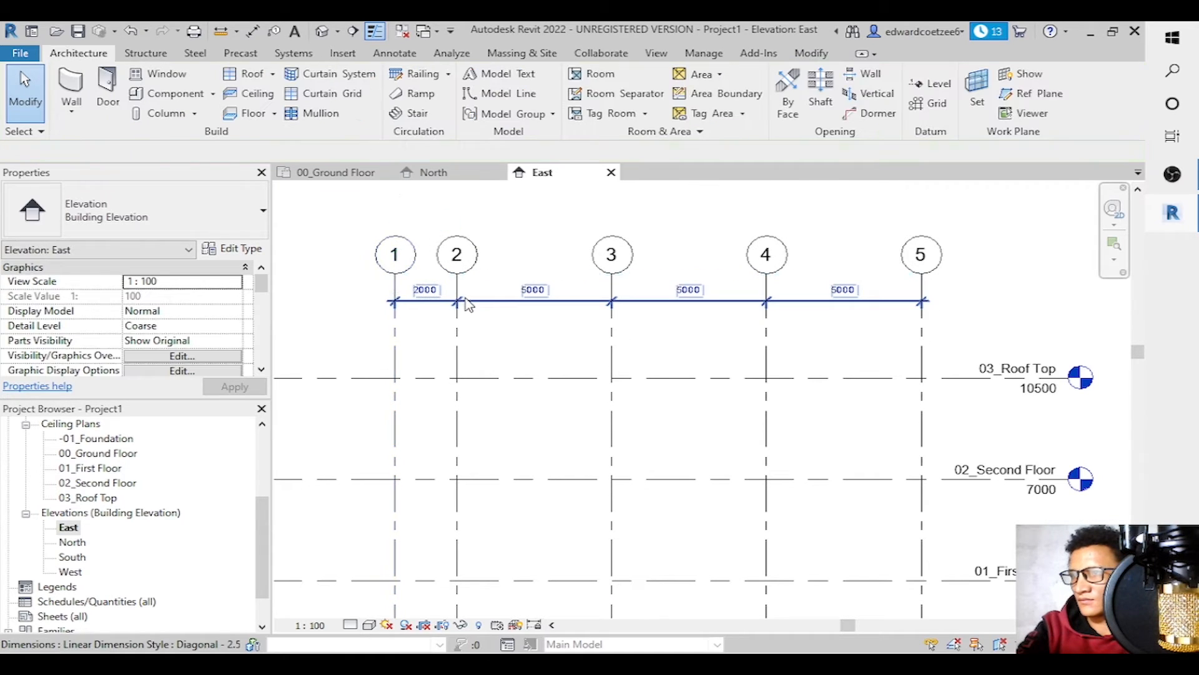
left_click(482, 299)
left_click_drag(482, 300, 487, 331)
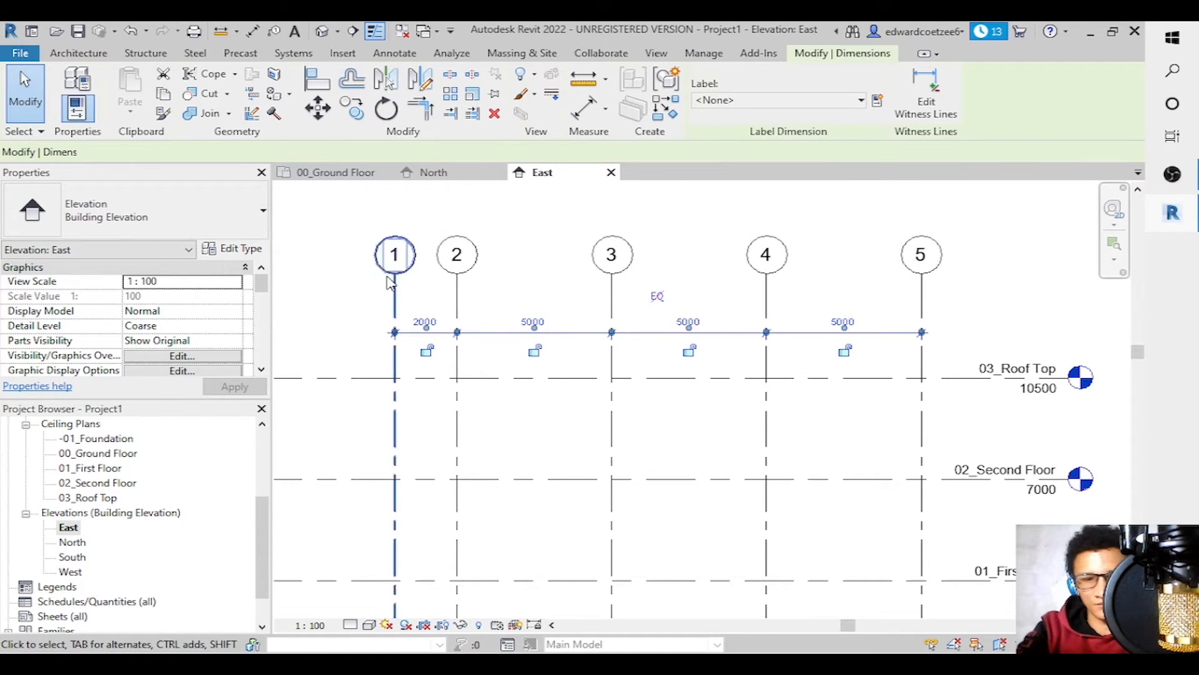
Add an overall dimension from grid 1 to grid 5, placed above the individual grid spacings.
key("d")
key("i")
left_click(395, 294)
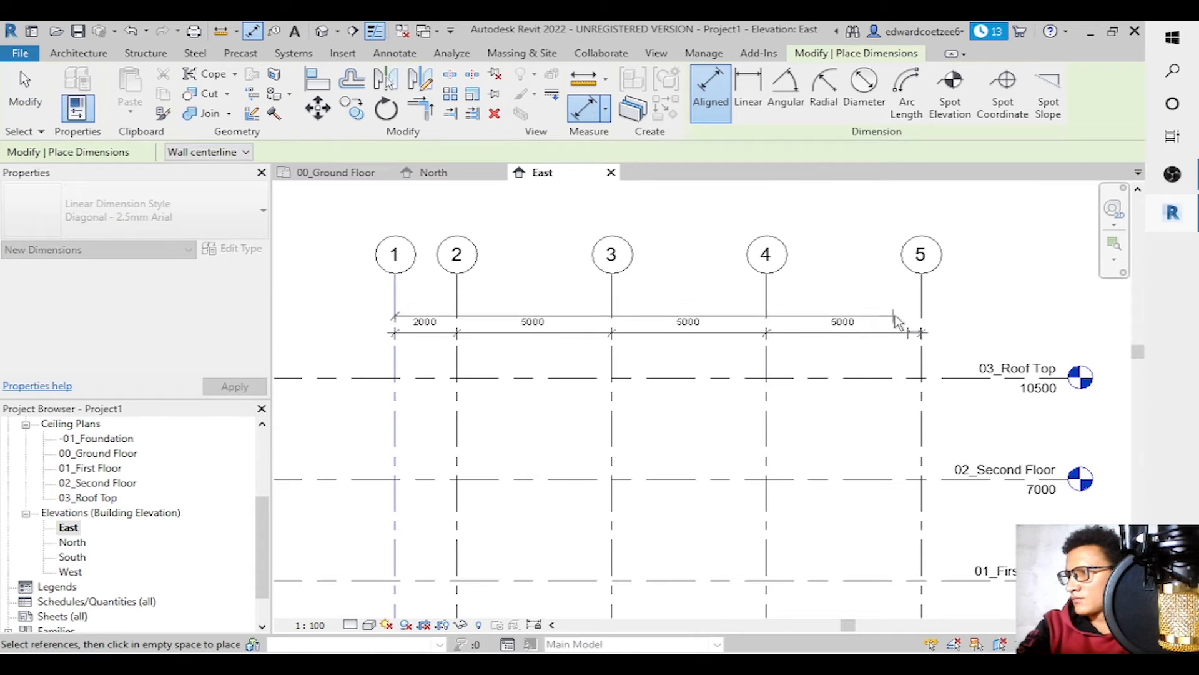
left_click(924, 305)
left_click(840, 298)
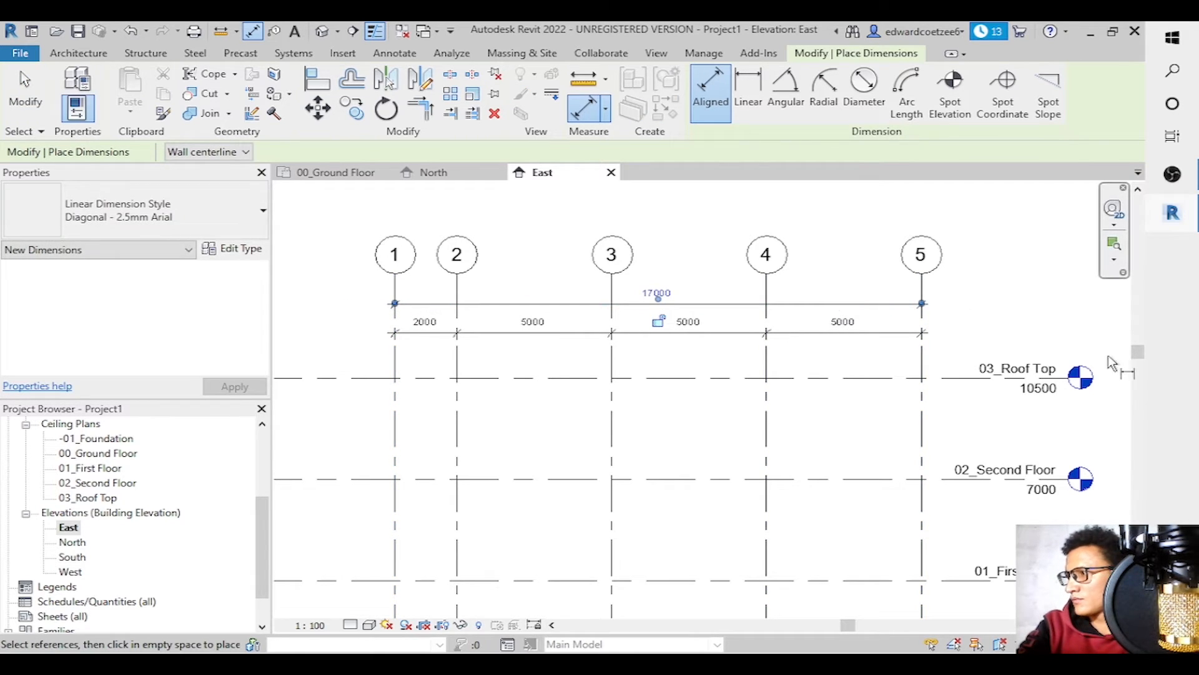
Dimension the level heights in one string from -01_Foundation through 03_Roof Top, placed outside grid 1.
left_click_drag(1136, 362, 1138, 431)
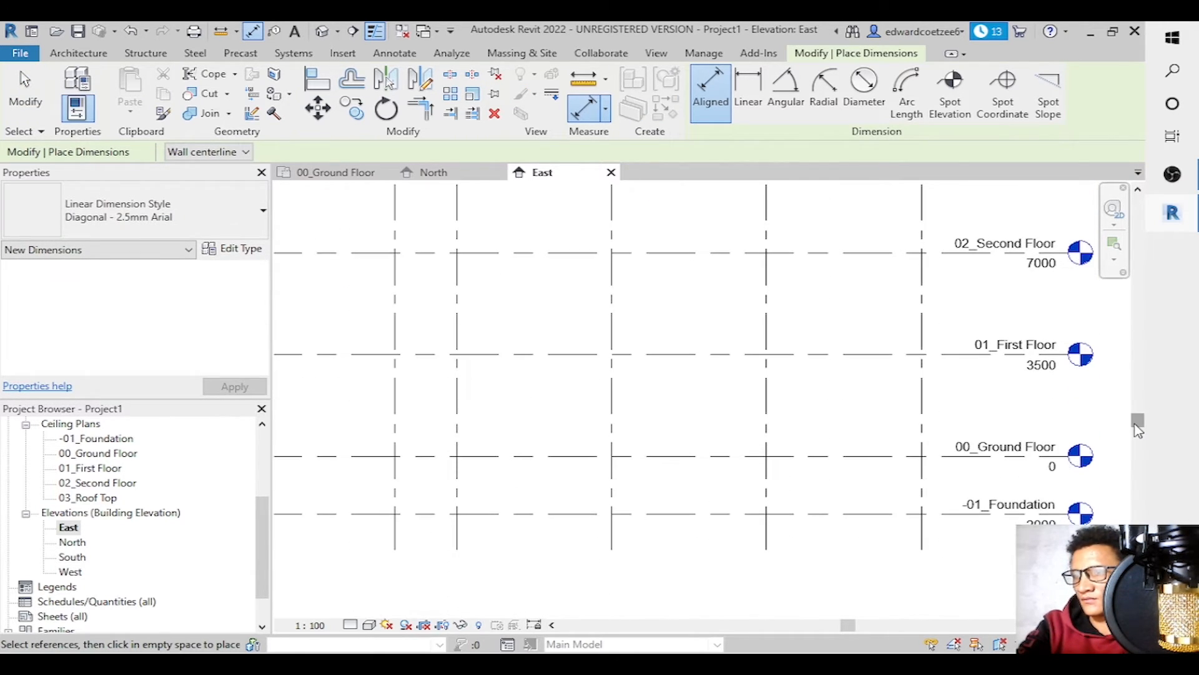
left_click(351, 513)
left_click(352, 456)
left_click(351, 354)
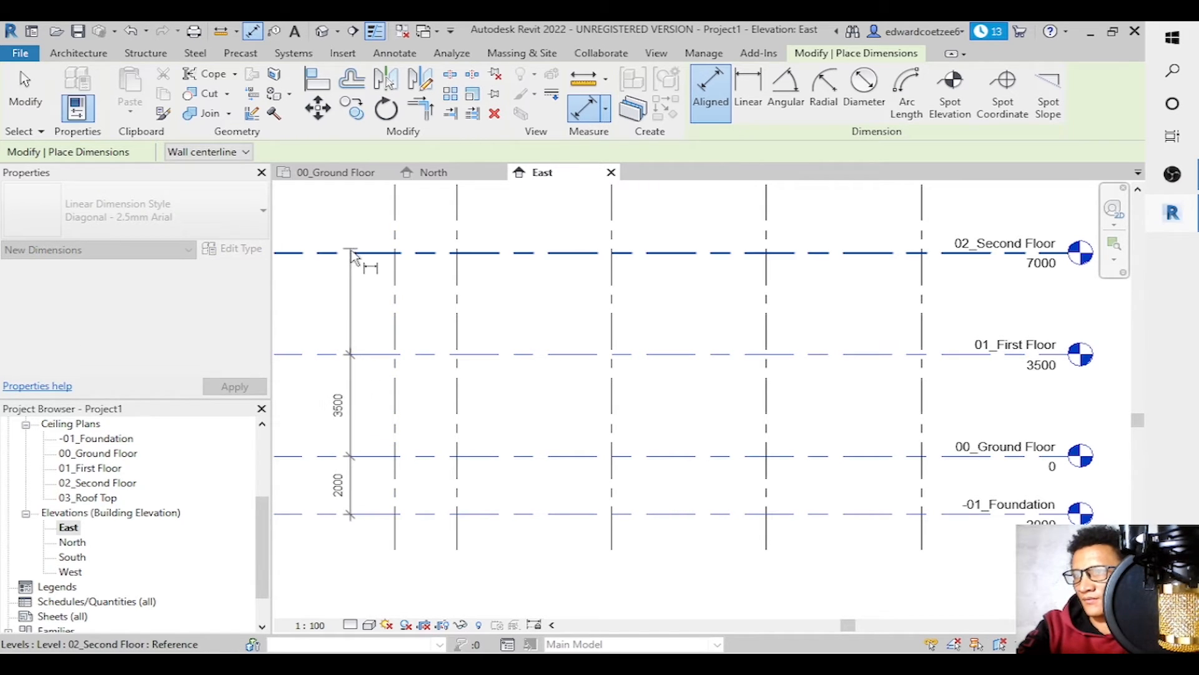
left_click(351, 253)
left_click(1126, 406)
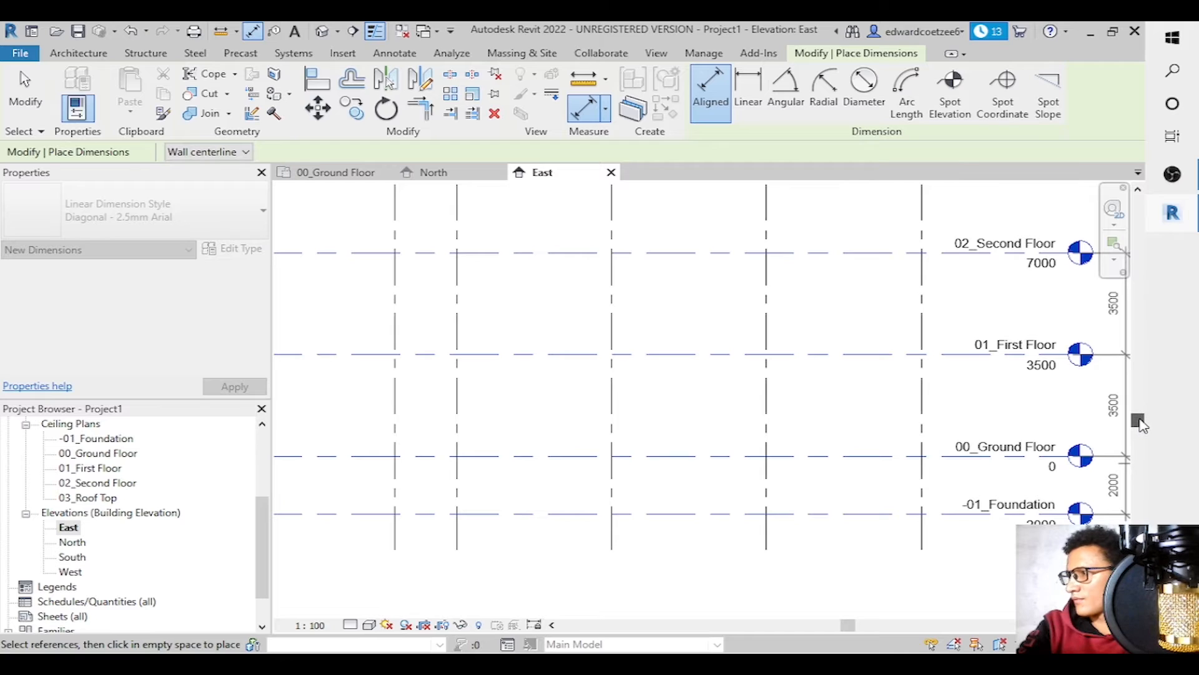
left_click_drag(1138, 422, 1138, 383)
left_click(332, 274)
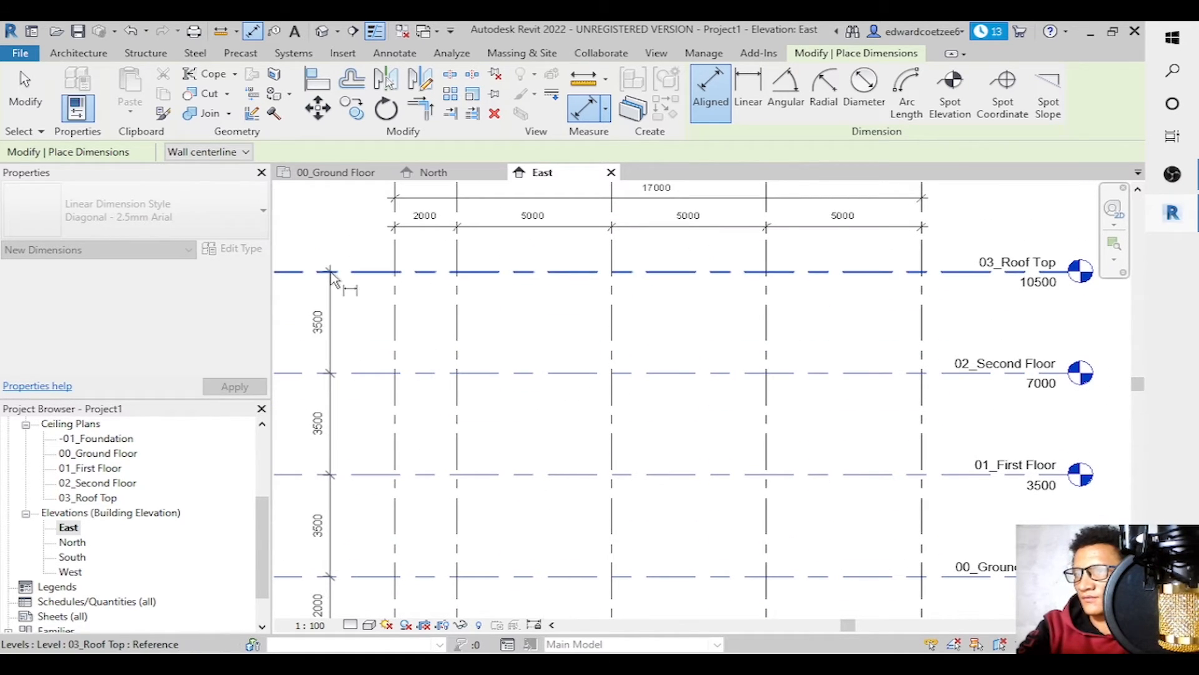
left_click(343, 315)
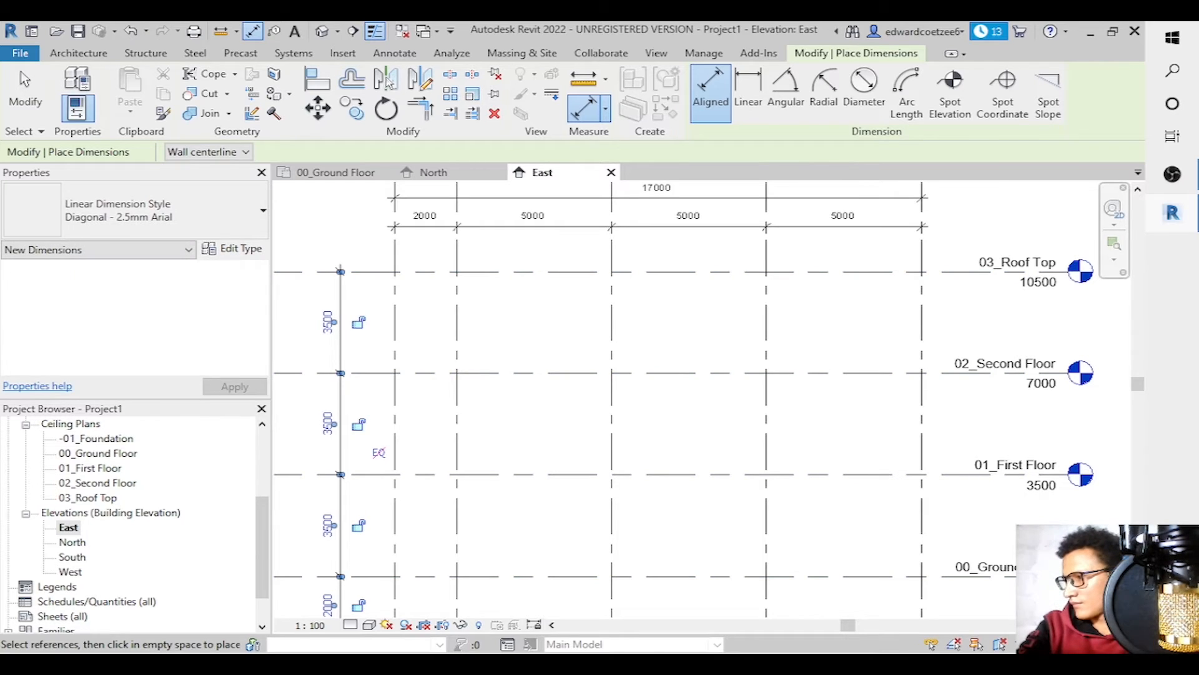
Add an overall height dimension from 03_Roof Top to -01_Foundation, outside the individual level dimensions.
left_click_drag(847, 626, 826, 626)
left_click(415, 274)
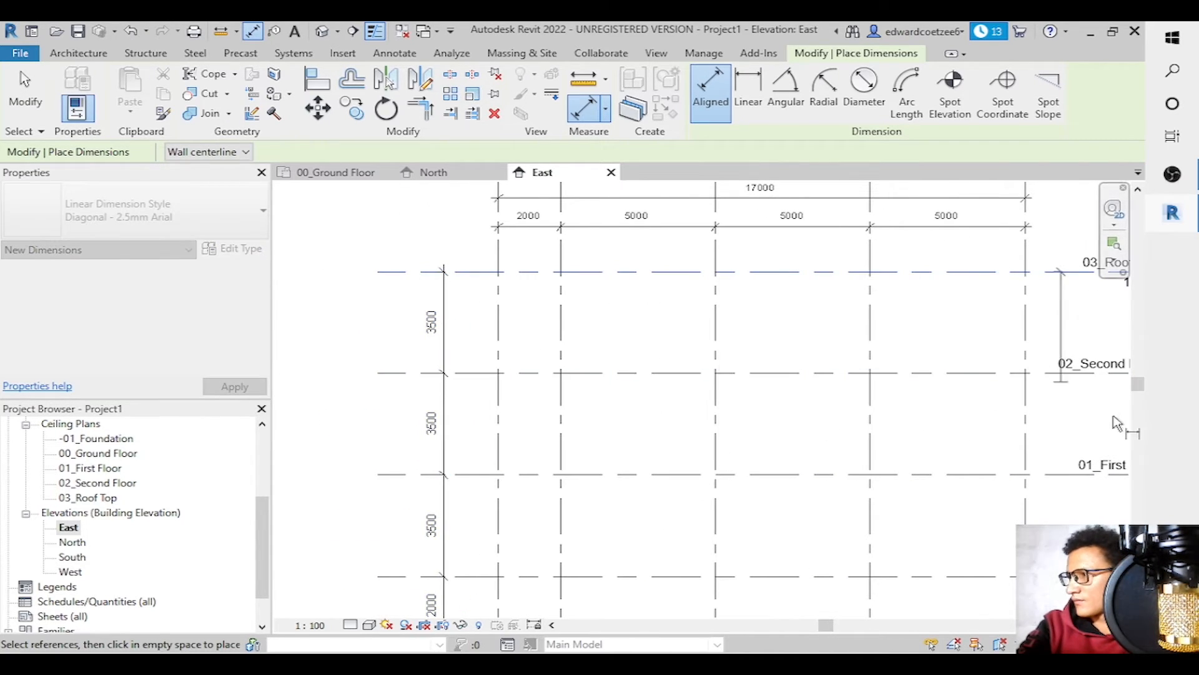
left_click_drag(1138, 387, 1138, 423)
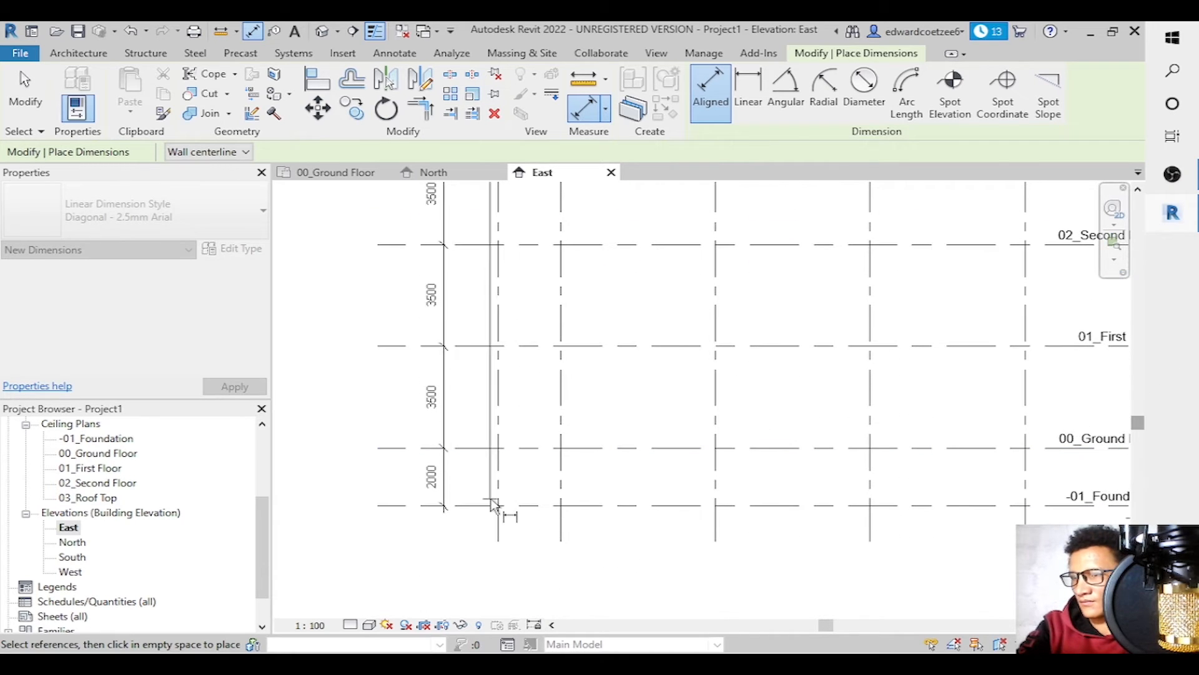
left_click(389, 505)
left_click(390, 403)
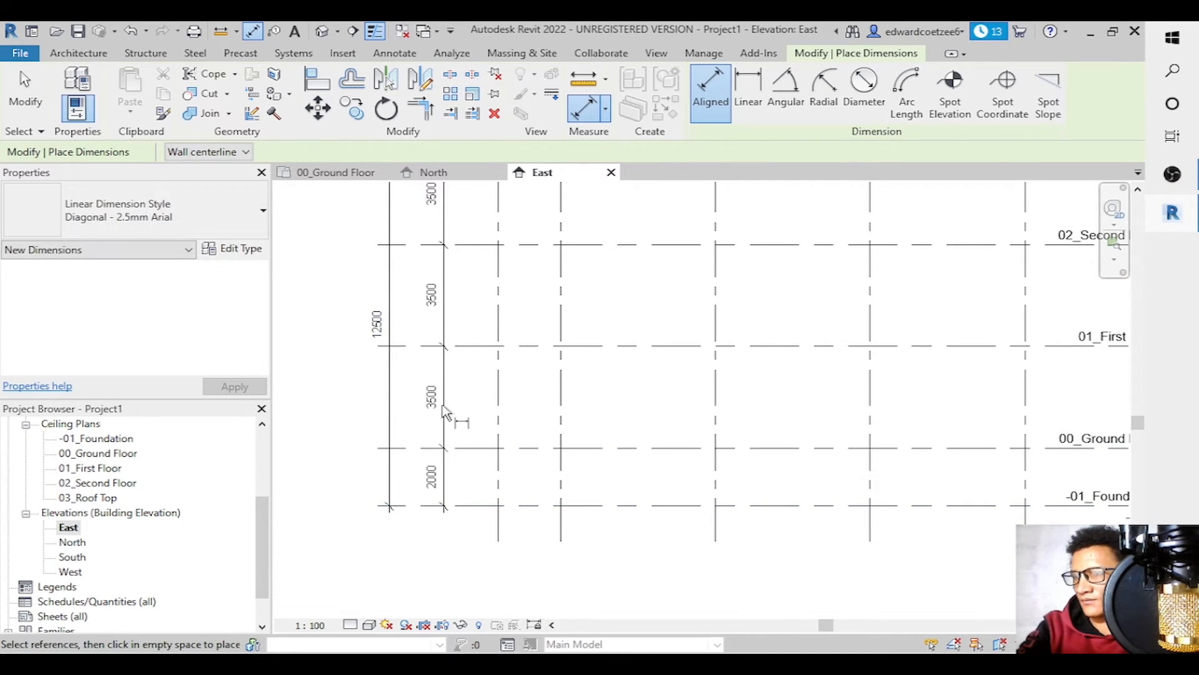
Move the string of individual level dimensions closer to the overall height dimension.
key("Escape")
left_click(445, 309)
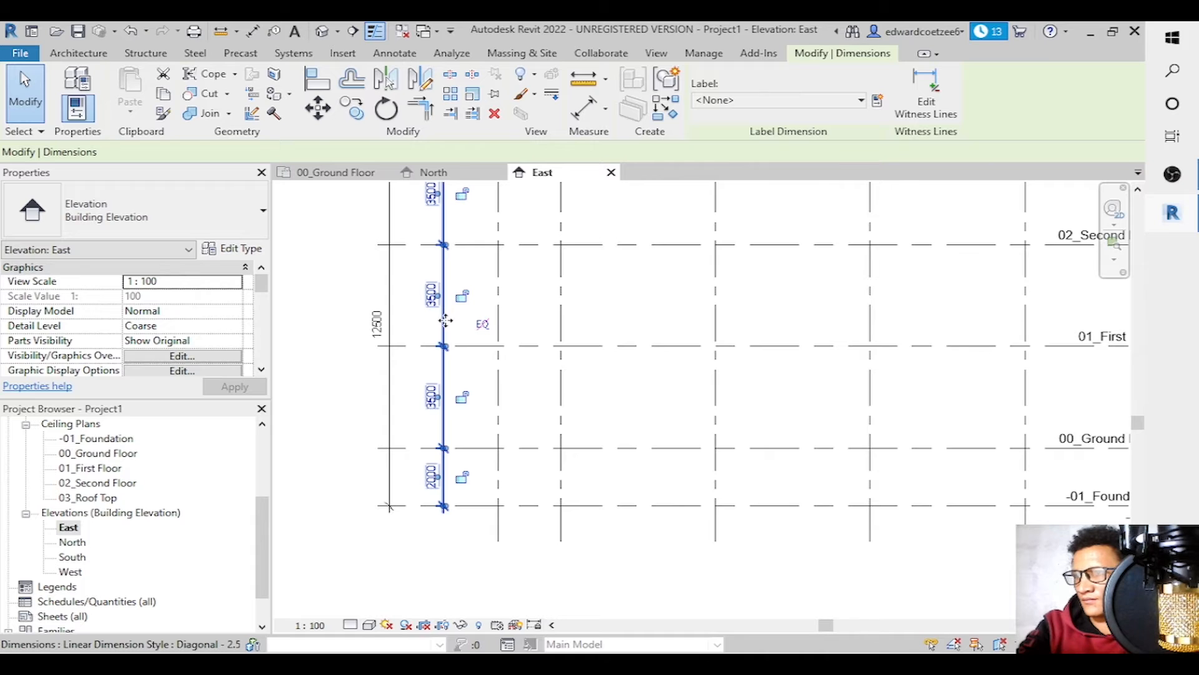
left_click_drag(445, 320, 420, 323)
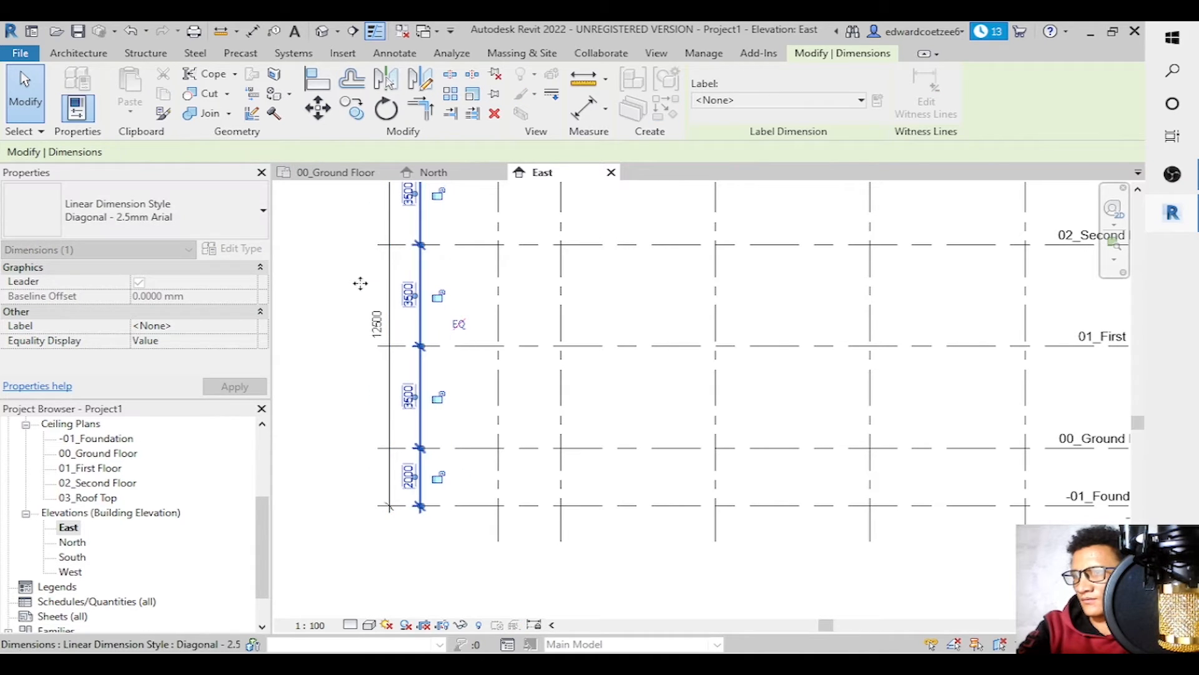
left_click(361, 282)
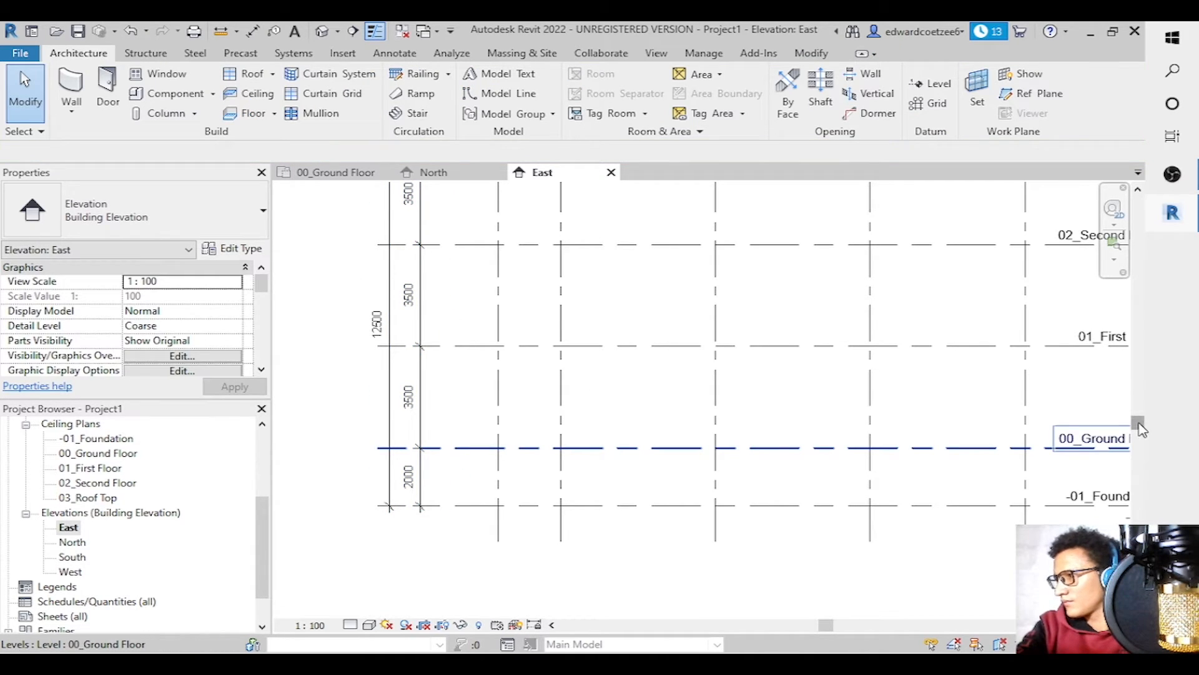
left_click_drag(1142, 429, 1143, 348)
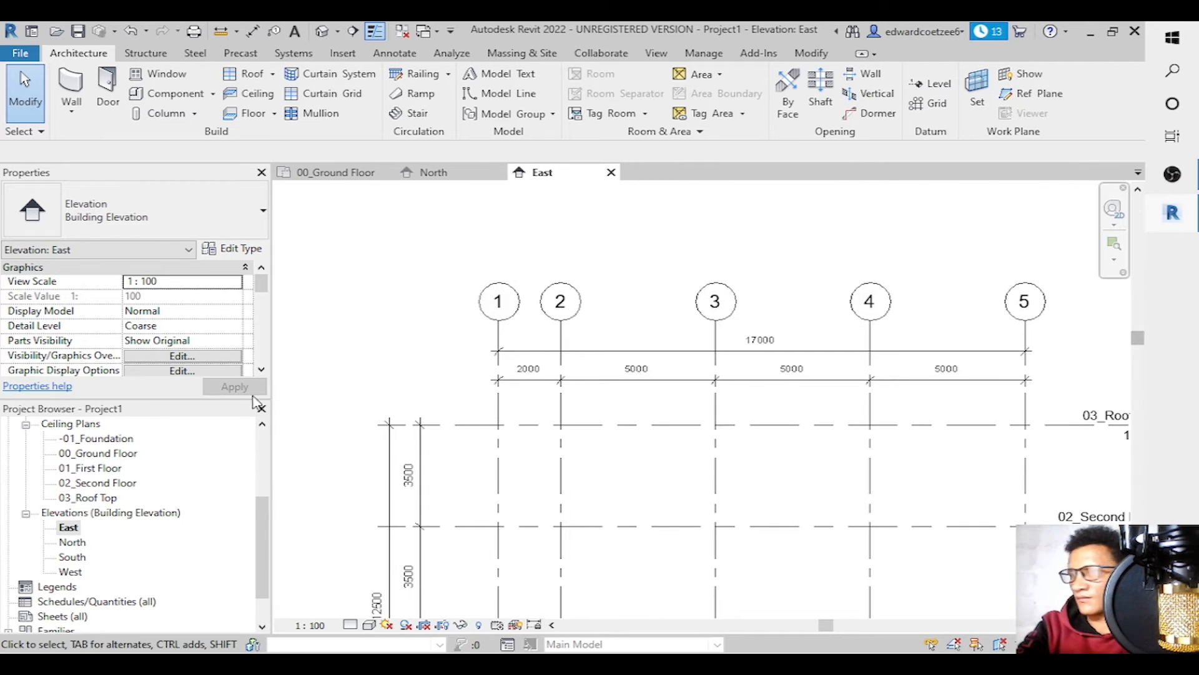
Review the North building elevation and open the South building elevation.
double_click(71, 543)
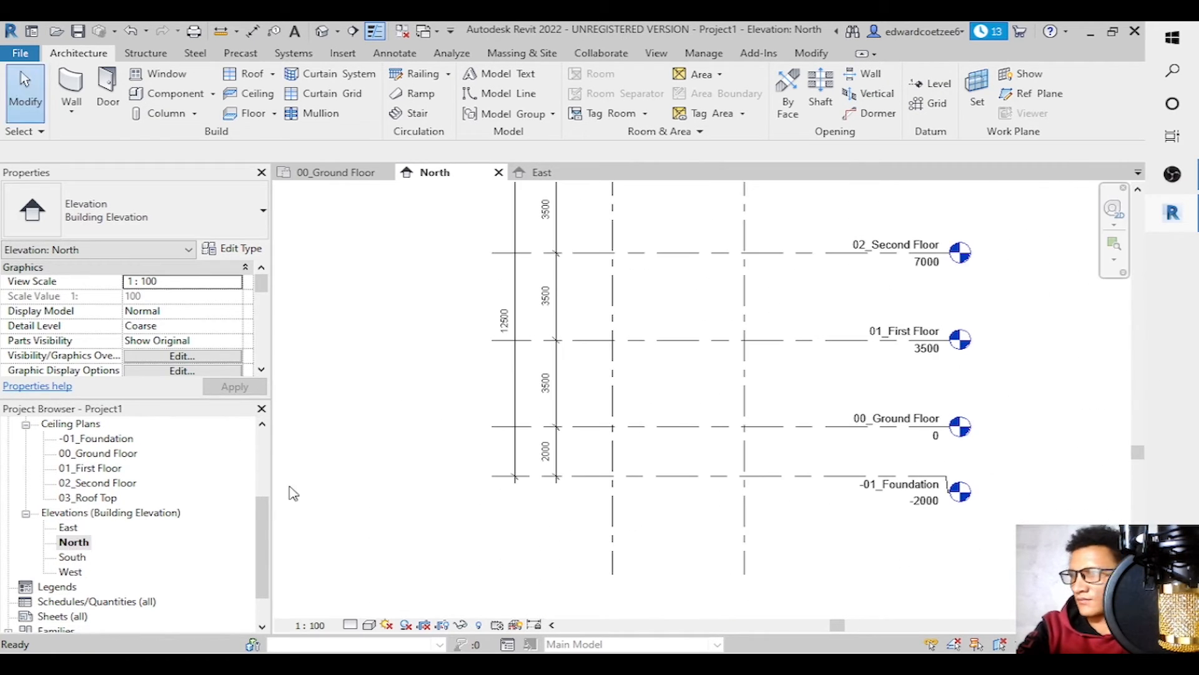
left_click_drag(1141, 458, 1140, 432)
double_click(73, 557)
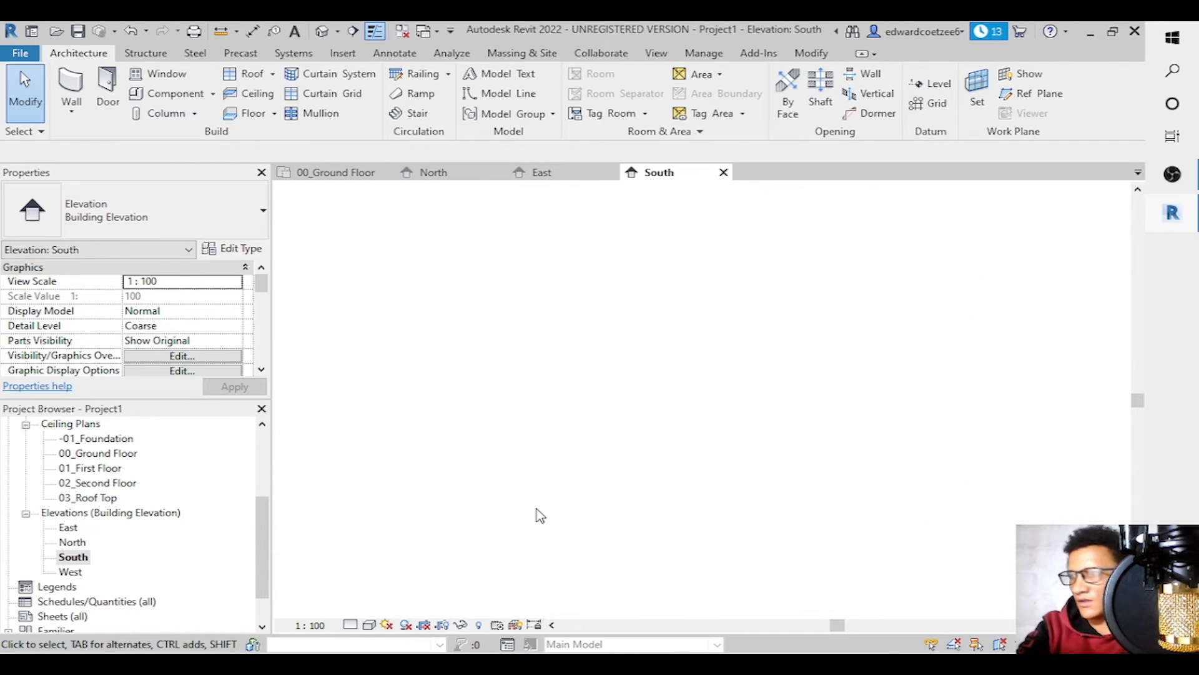
Shorten the tail ends of all aligned levels so they stop just outside grid A.
left_click(603, 268)
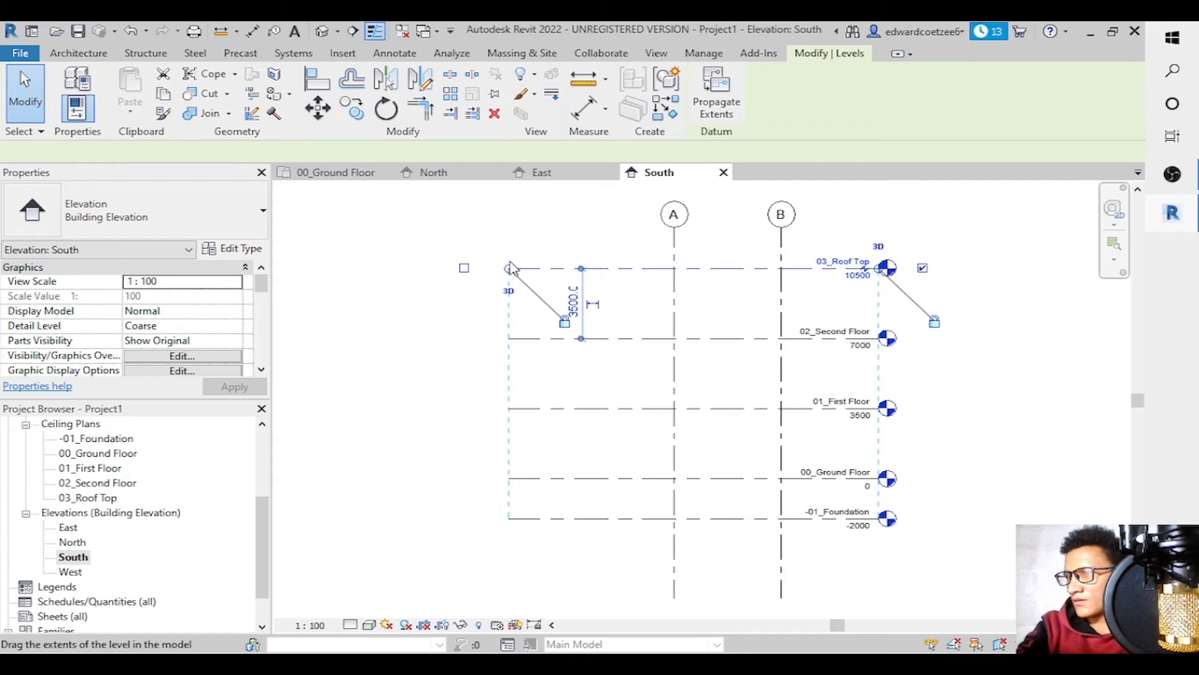
mouse_move(603, 263)
left_mouse_down()
mouse_move(615, 263)
mouse_move(614, 280)
left_mouse_up()
left_click(481, 445)
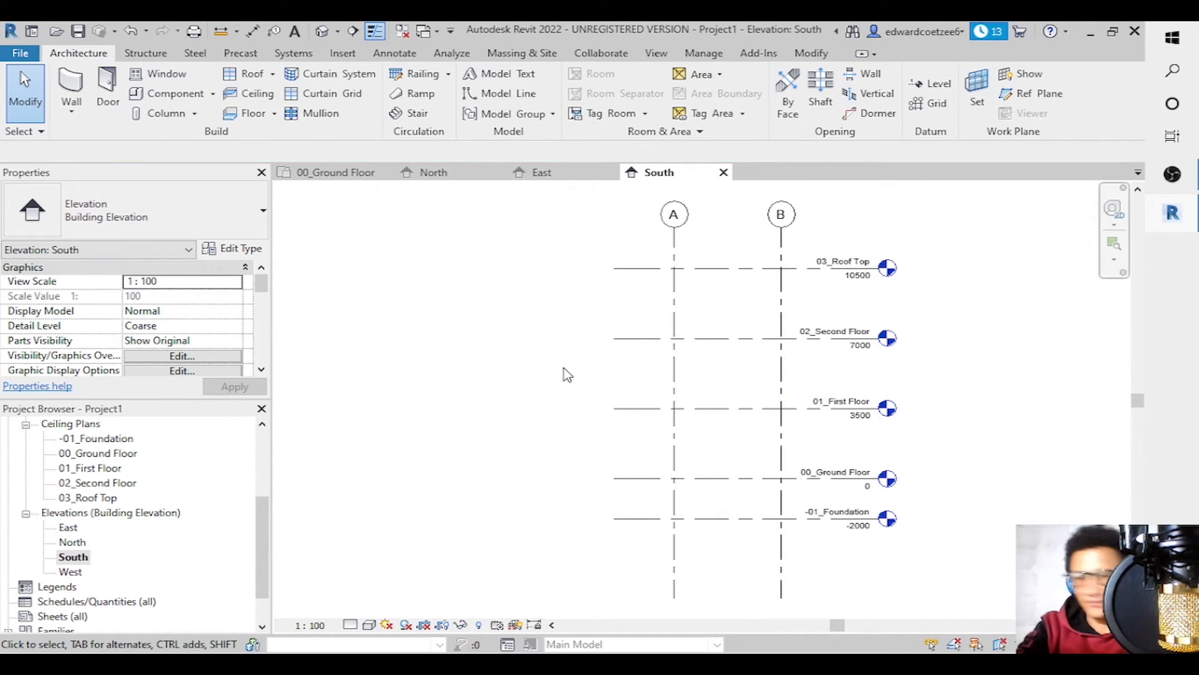
Dimension the level heights in the South elevation in one string from 03_Roof Top down to -01_Foundation, outside grid A.
key("i")
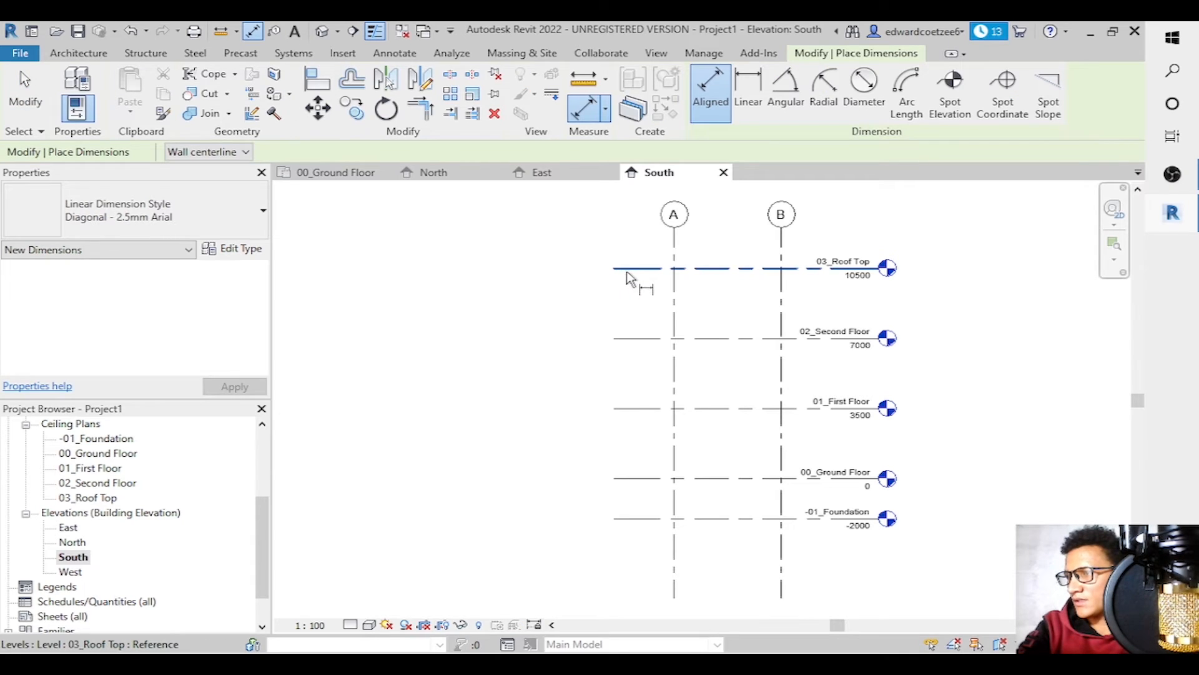
left_click(631, 269)
left_click(634, 338)
left_click(636, 409)
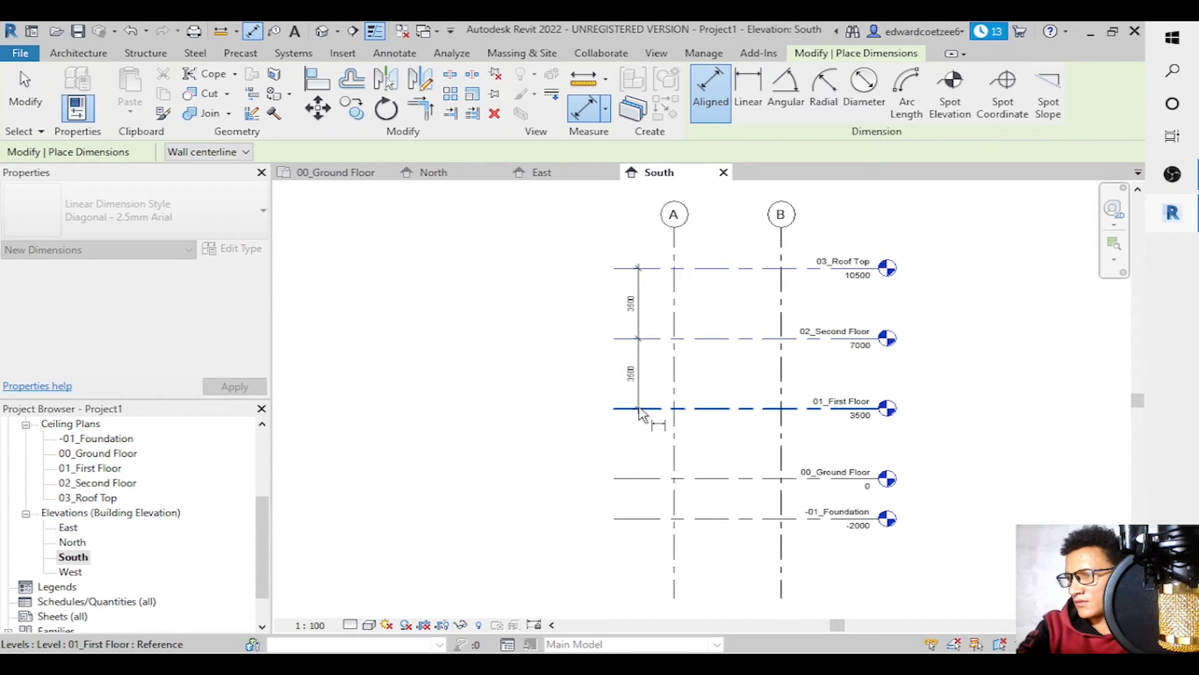
left_click(637, 491)
left_click(632, 543)
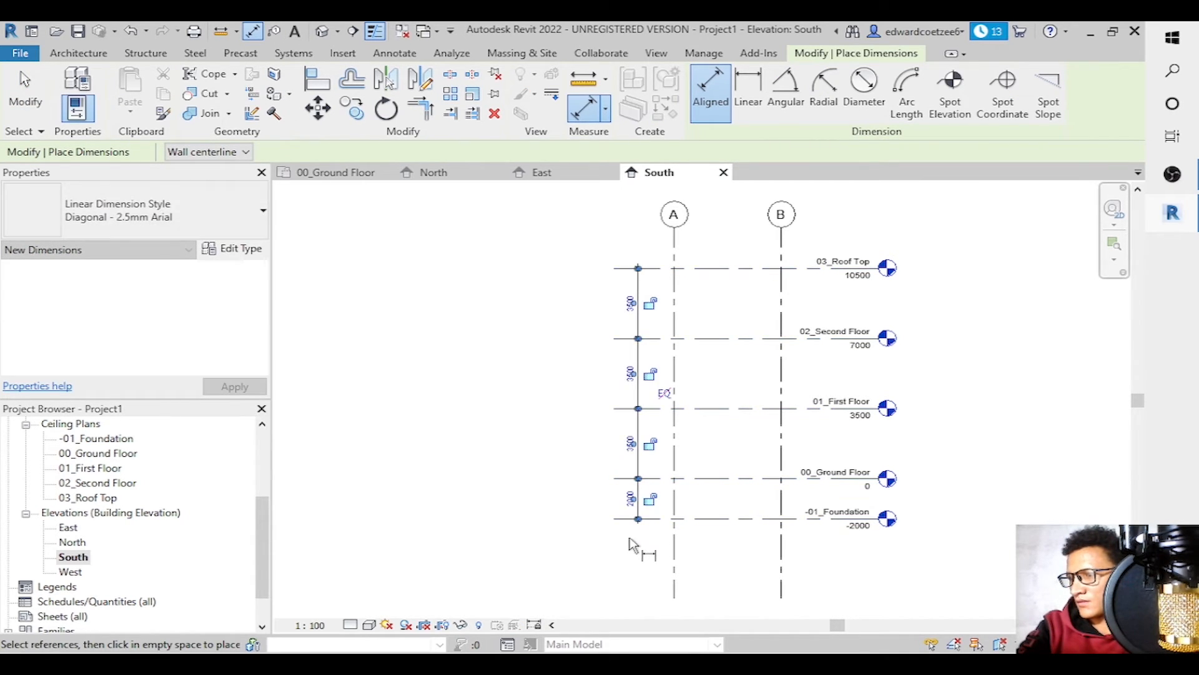
Add an overall height dimension between 03_Roof Top and -01_Foundation, outside the South elevation's individual level dimensions.
left_click(616, 280)
left_click(615, 273)
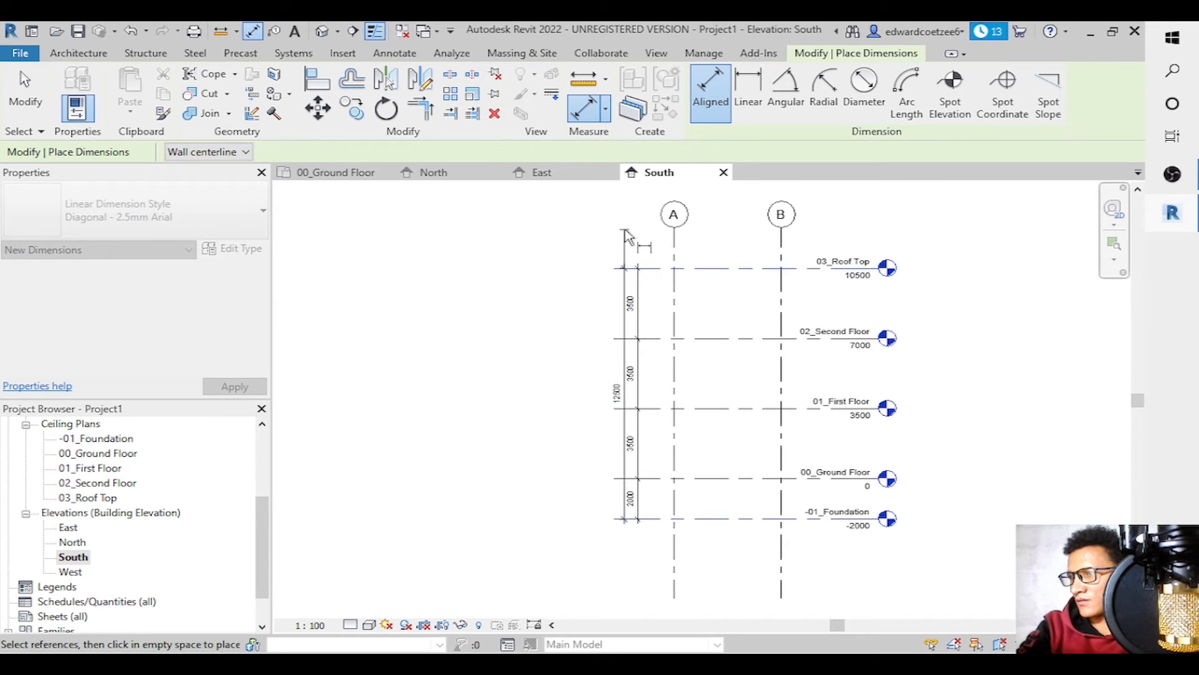
left_click(625, 232)
Dimension the spacing between grids A and B, placing it between the grid bubbles and 03_Roof Top.
left_click(674, 252)
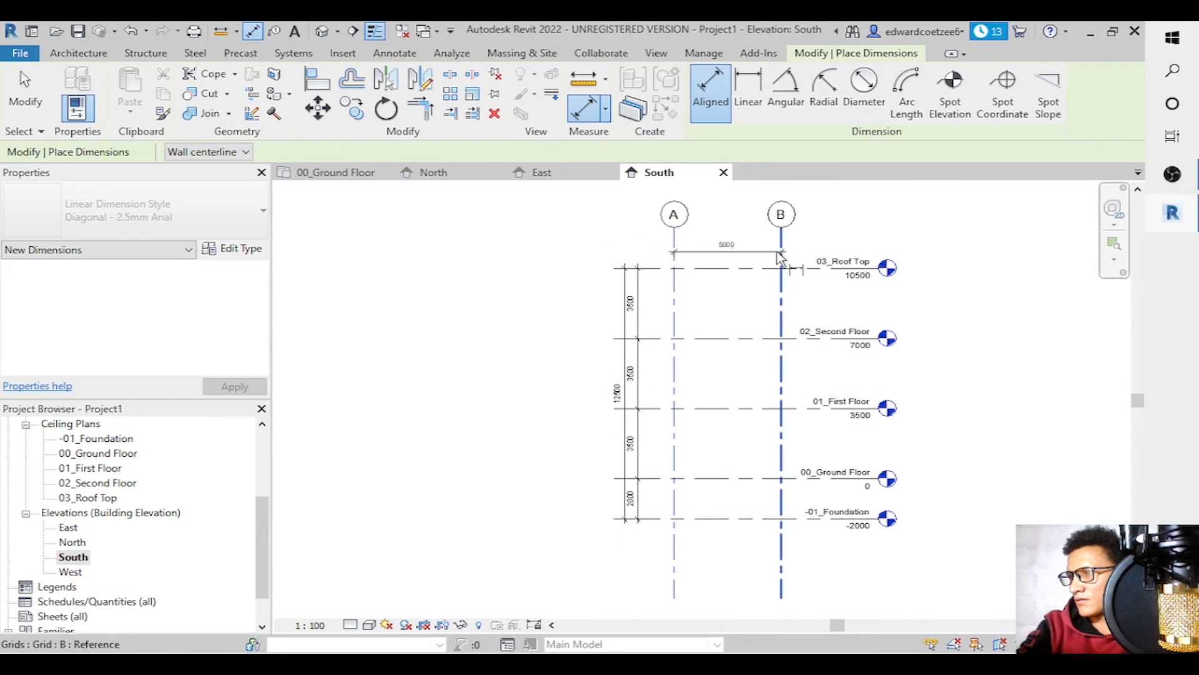
left_click(780, 256)
left_click(781, 249)
key("Escape")
key("Escape")
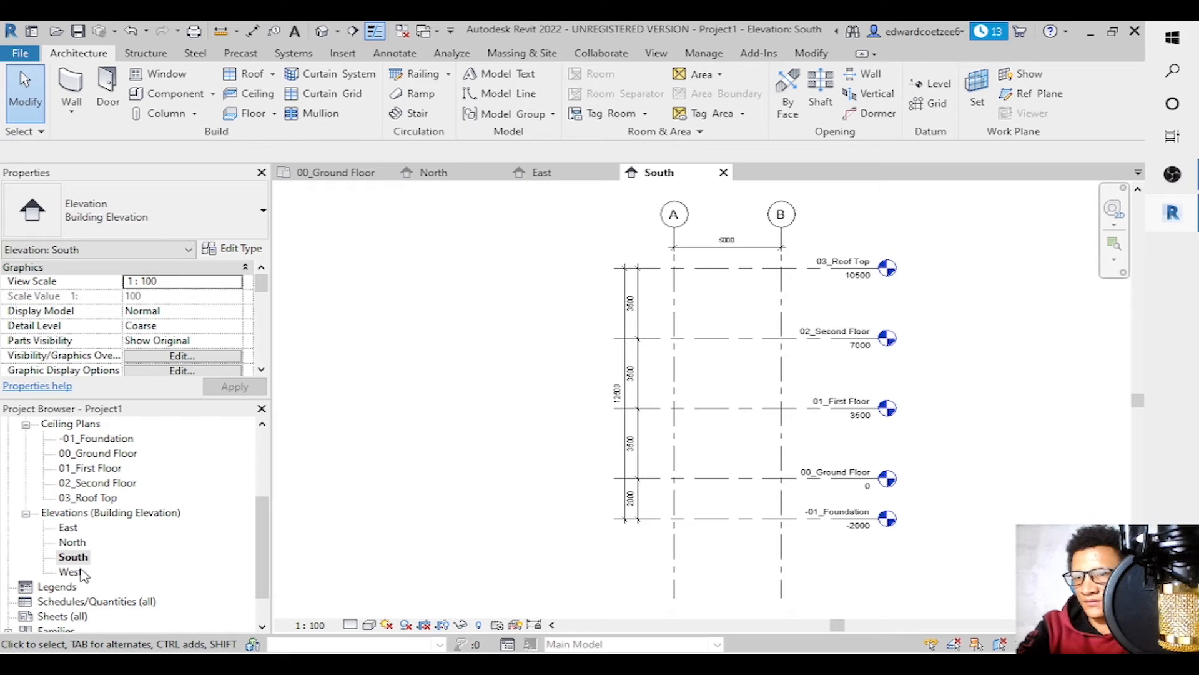
Open the West building elevation and extend the head ends of all aligned levels farther past grid 1.
double_click(79, 571)
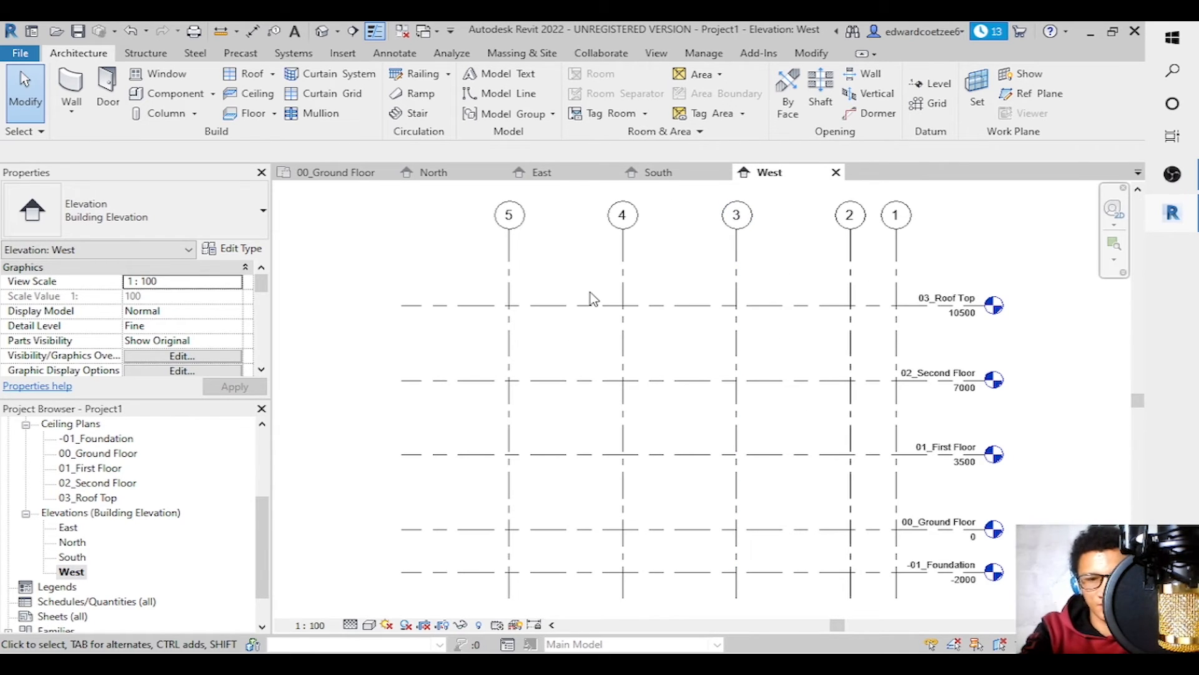
left_click(922, 312)
left_click_drag(985, 306, 1008, 310)
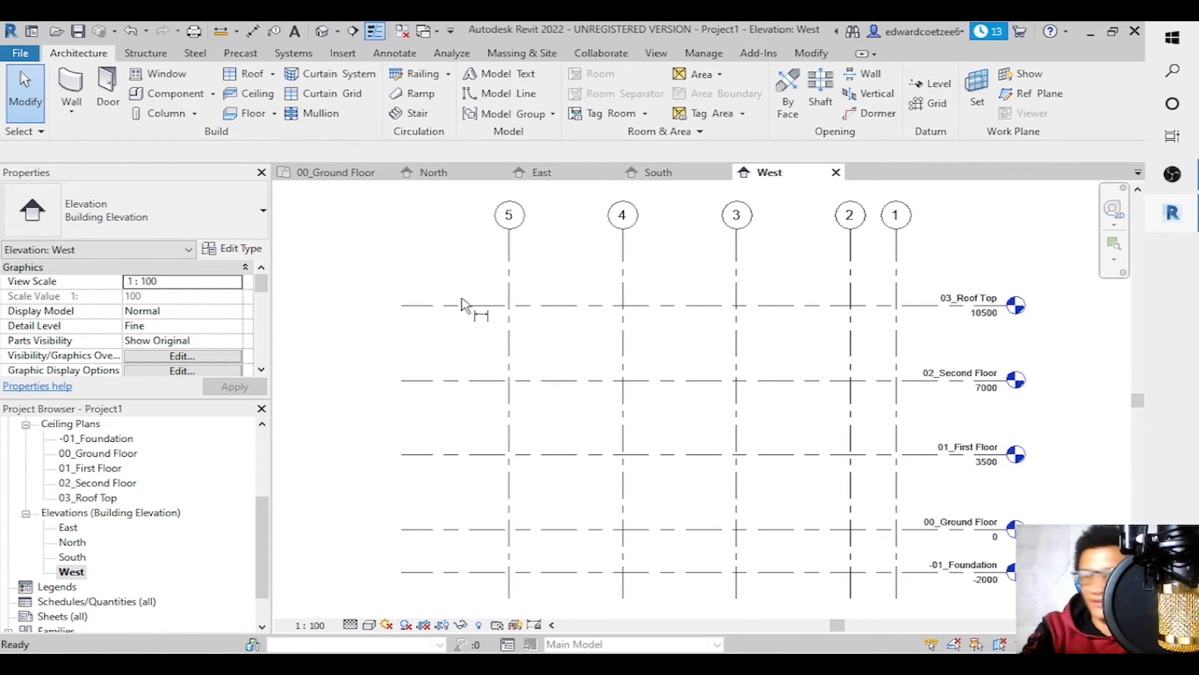
Dimension the level heights in the West elevation in one string from -01_Foundation up to 03_Roof Top, outside grid 5.
key("d")
key("i")
left_click(451, 572)
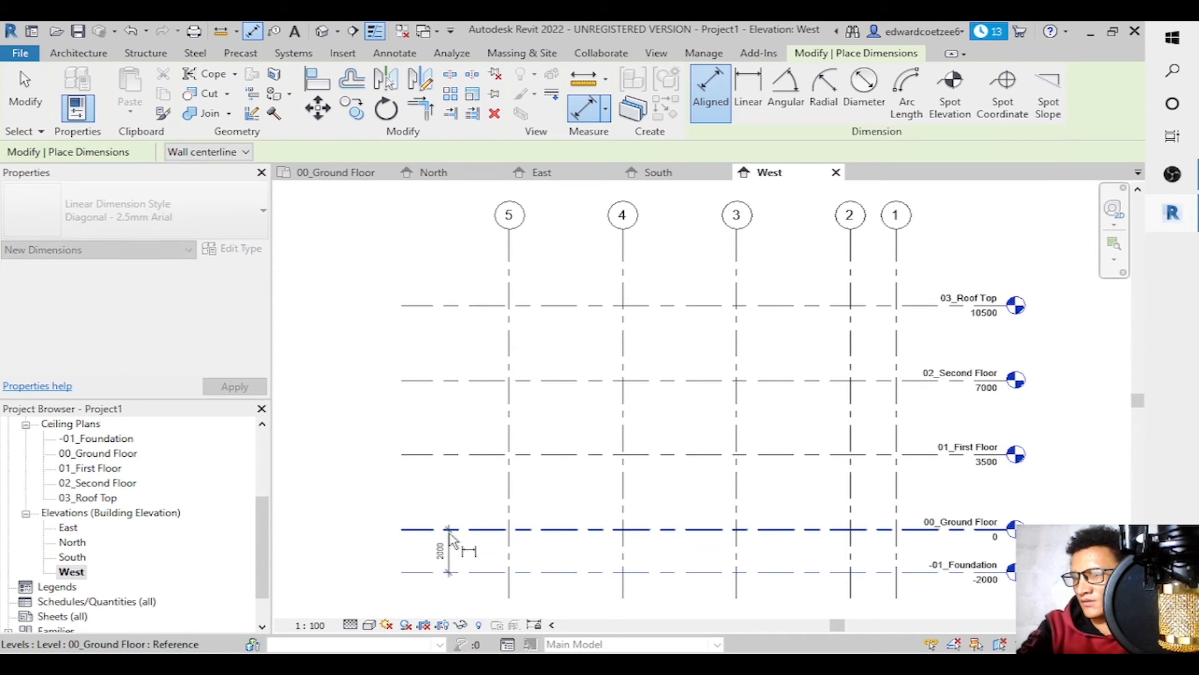
left_click(449, 529)
left_click(447, 454)
left_click(445, 379)
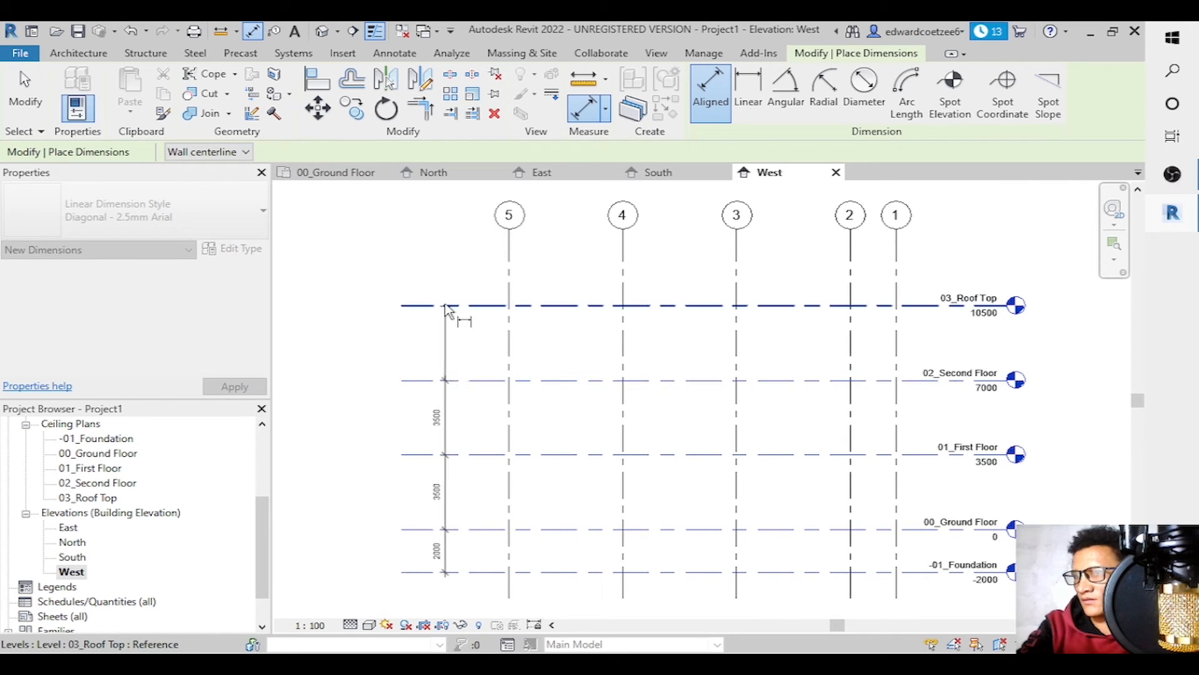
left_click(448, 306)
left_click(443, 275)
Add an overall height dimension between 03_Roof Top and -01_Foundation, outside the West elevation's individual level dimensions.
left_click(427, 305)
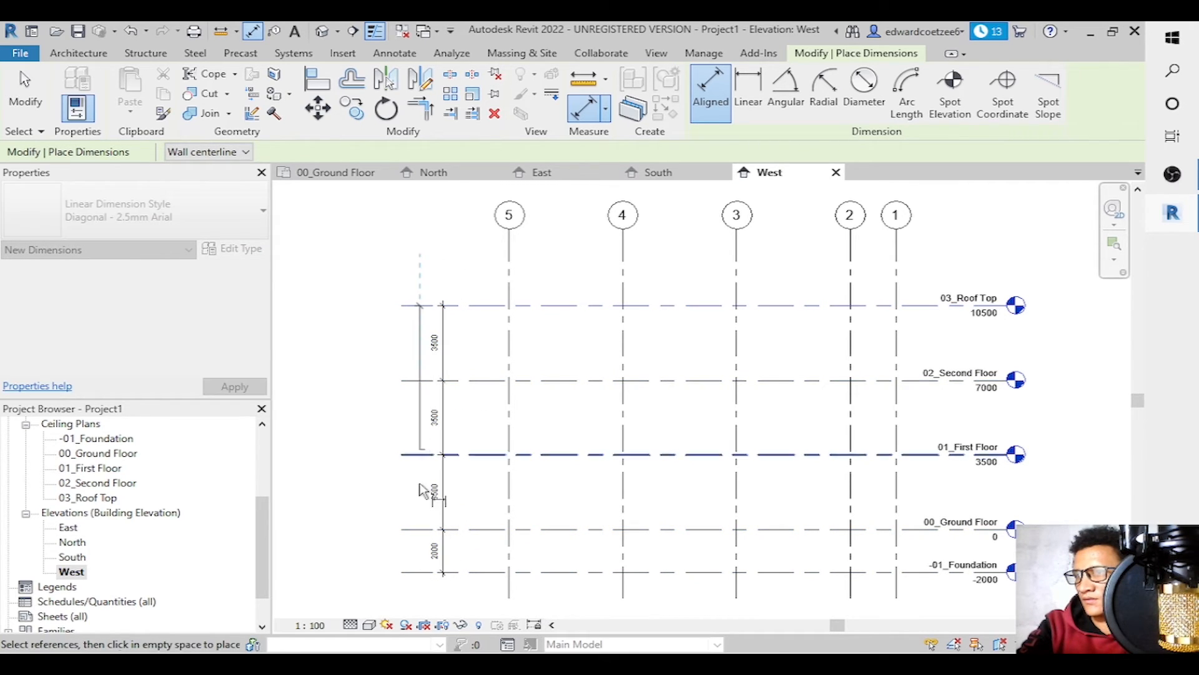
left_click(415, 571)
left_click(419, 600)
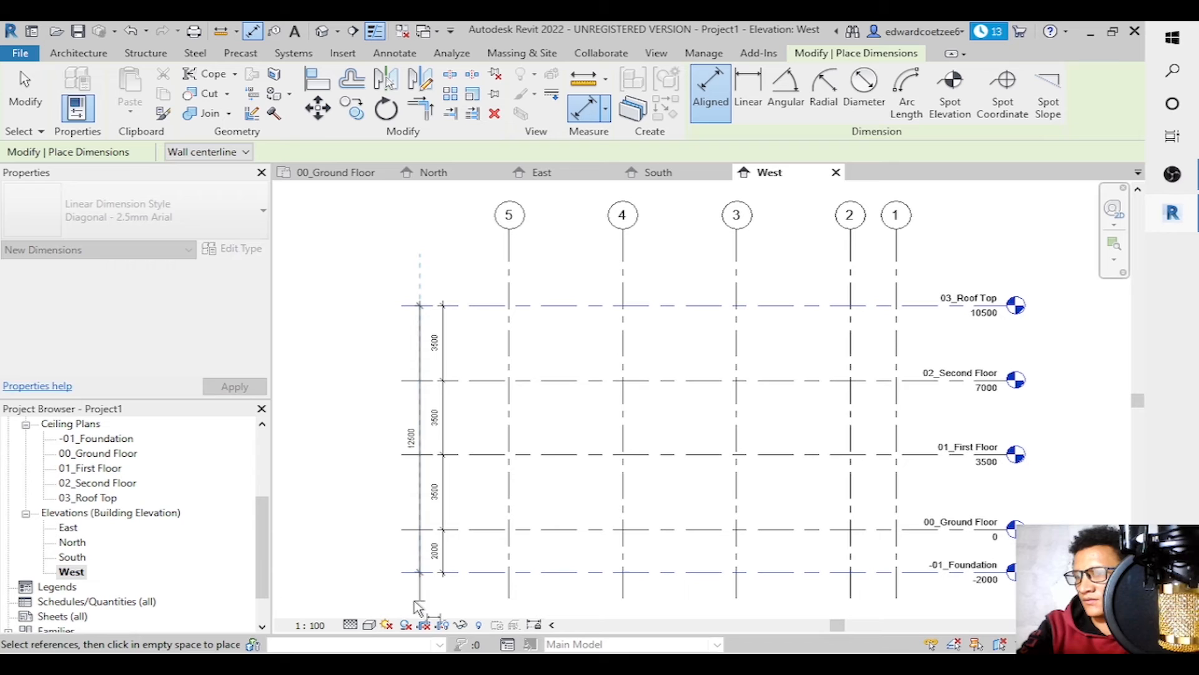
Dimension the spacing of grids 5, 4, 3, 2 and 1 in one string just above 03_Roof Top.
left_click(508, 287)
left_click(623, 290)
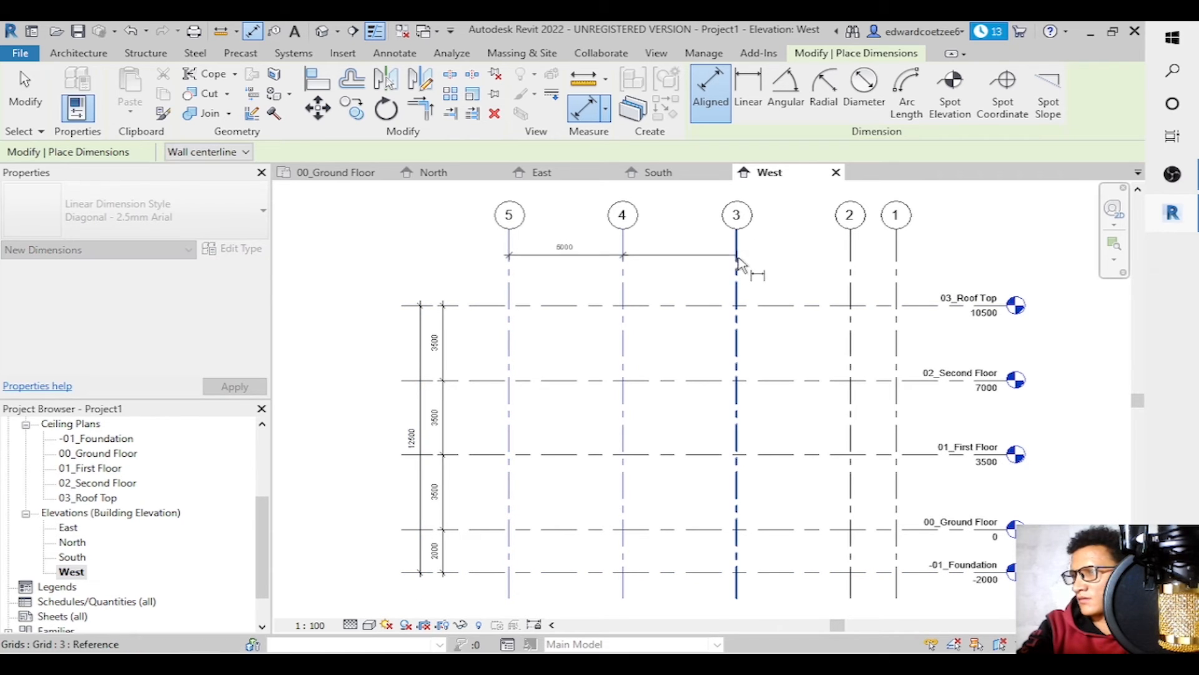
left_click(738, 261)
left_click(850, 270)
left_click(897, 274)
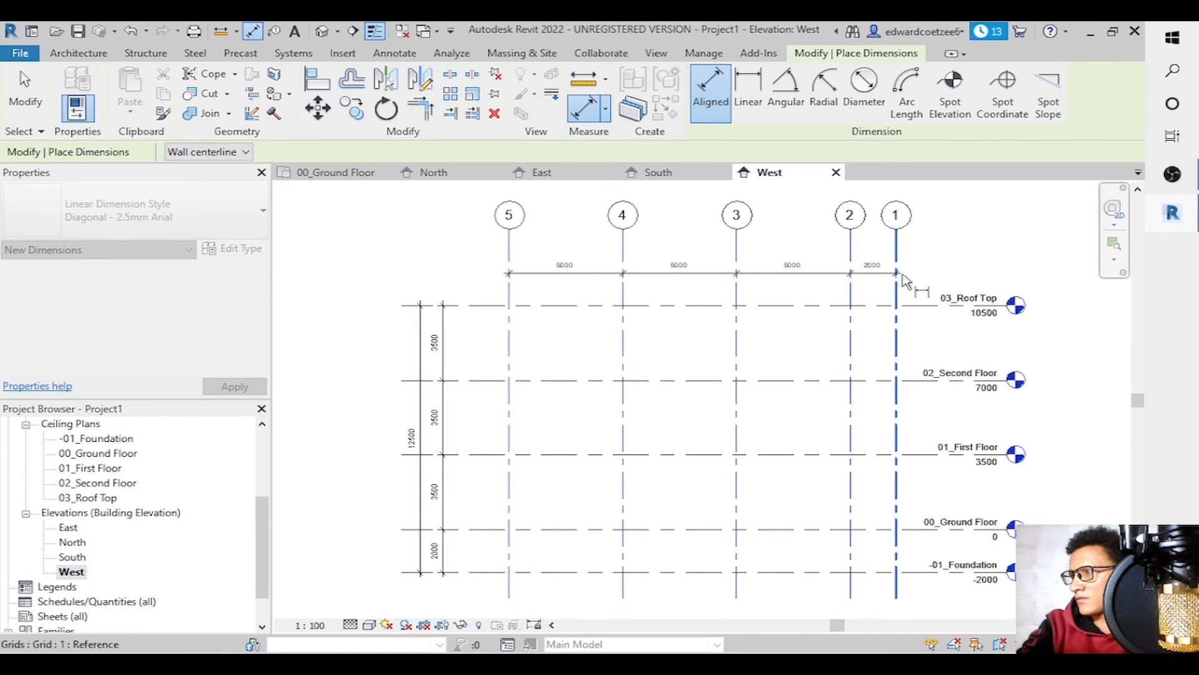
left_click(906, 282)
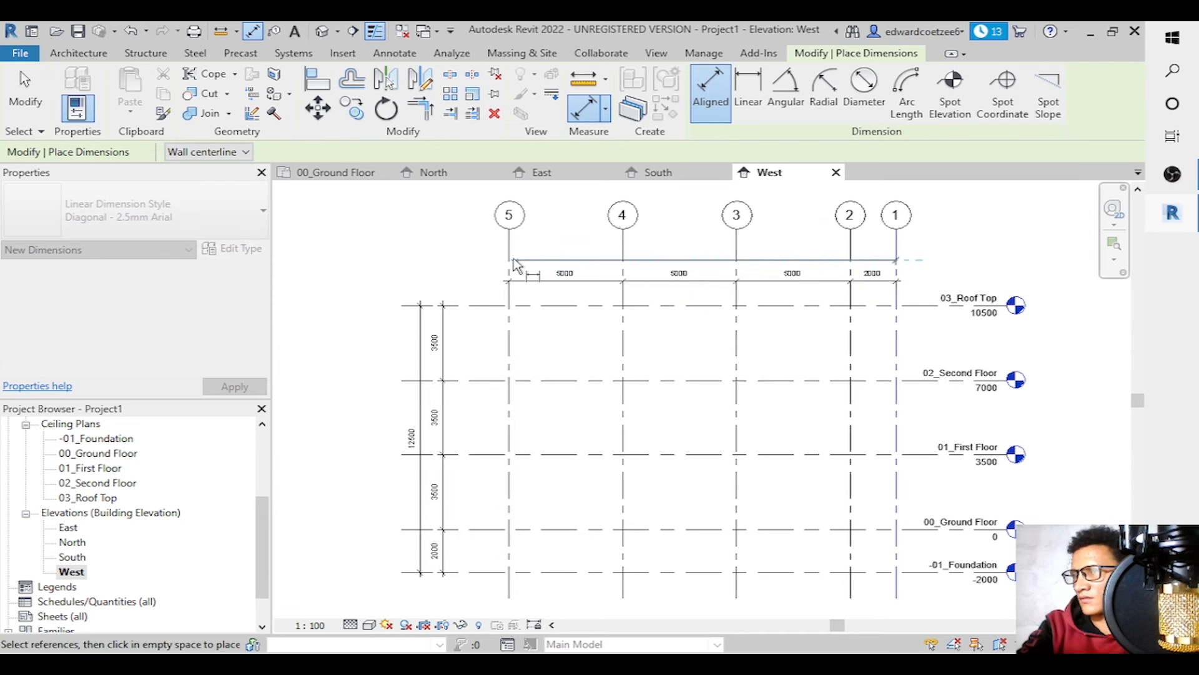
Add an overall dimension between grids 1 and 5, placed between the spacing string and the grid bubbles.
left_click(514, 258)
left_click(719, 261)
key("Escape")
key("Escape")
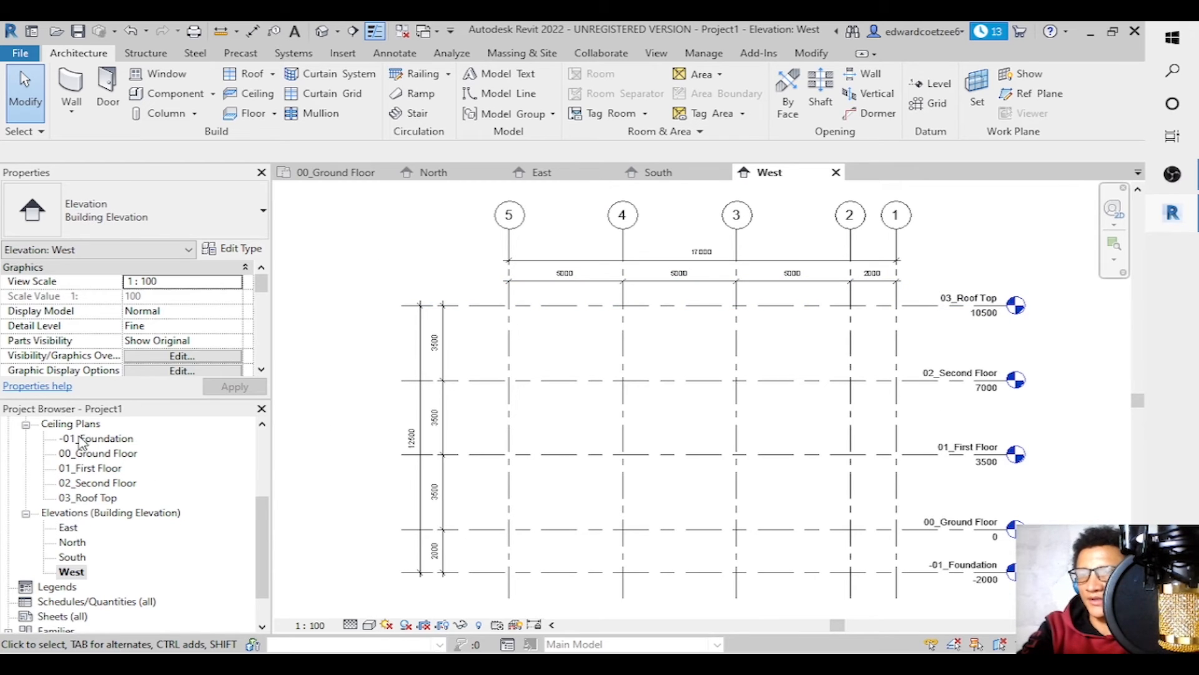
Collapse the elevation, ceiling plan and floor plan groups, and expand Structural Plans to check which levels have a view.
left_click(26, 513)
left_click(26, 441)
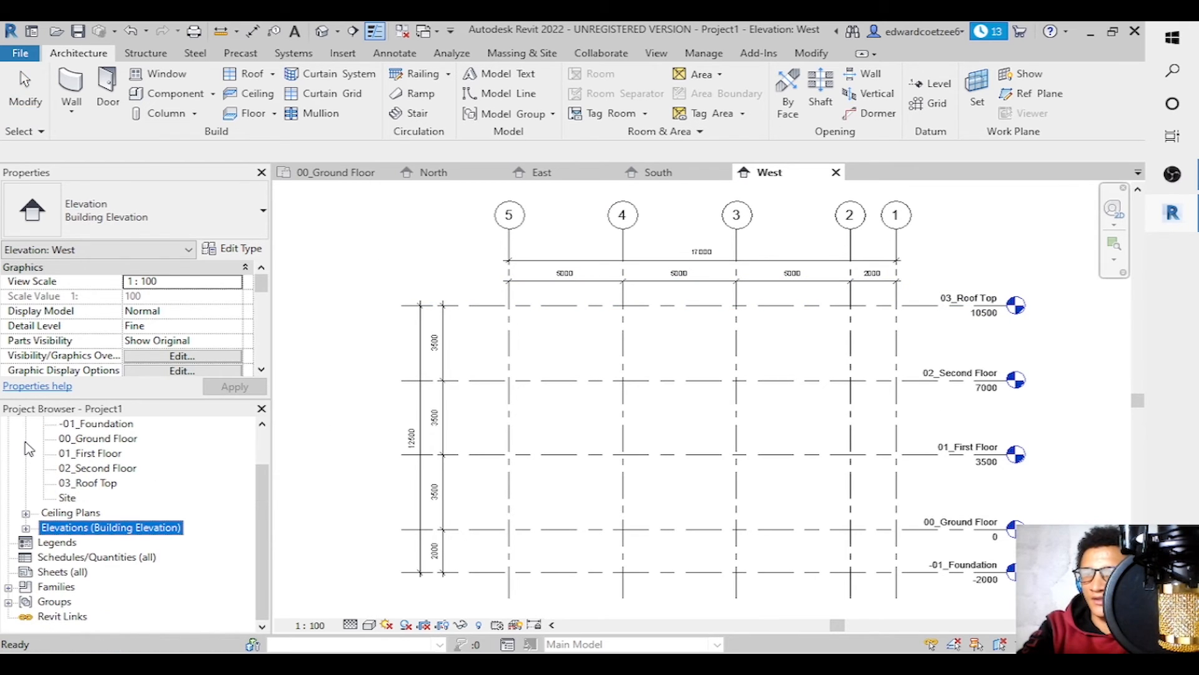
left_click_drag(265, 532, 266, 498)
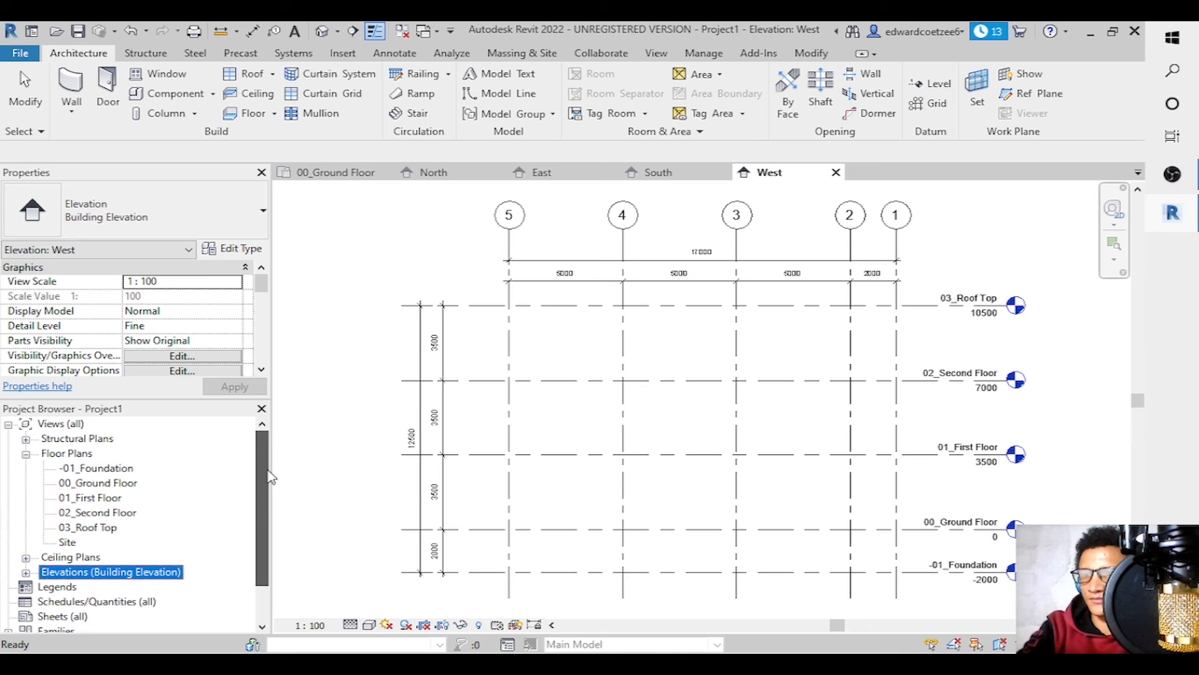
left_click(26, 453)
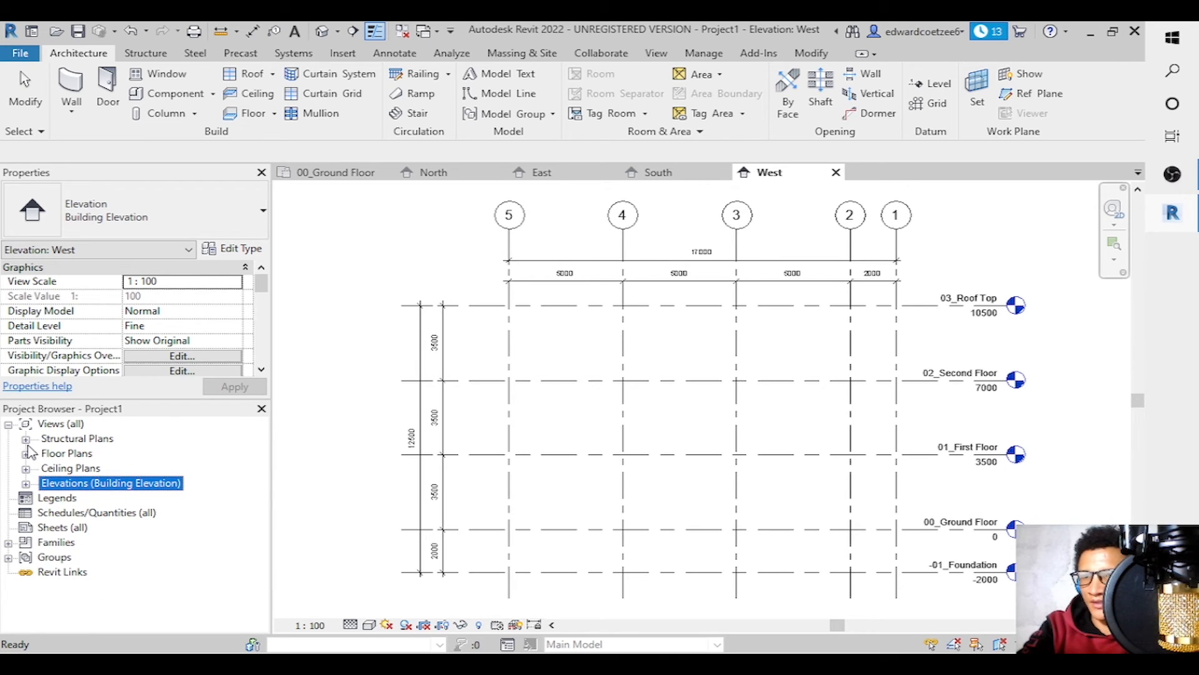
left_click(26, 439)
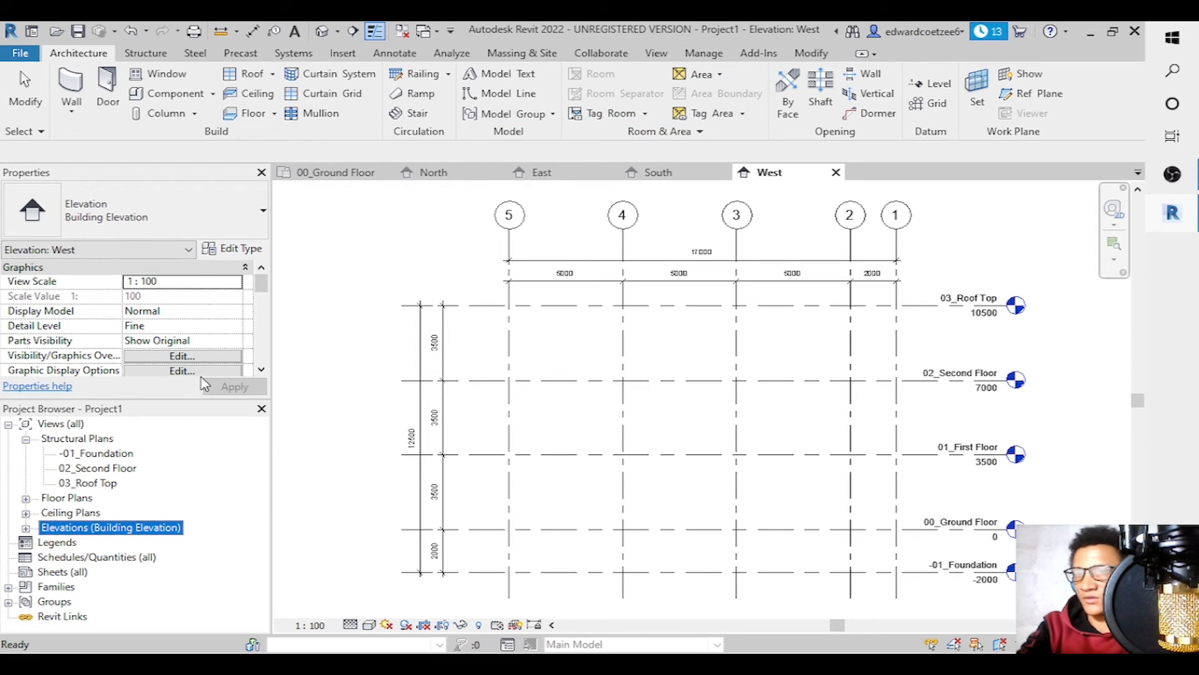
Create structural plan views for the 00_Ground Floor and 01_First Floor levels.
left_click(656, 55)
right_click(657, 57)
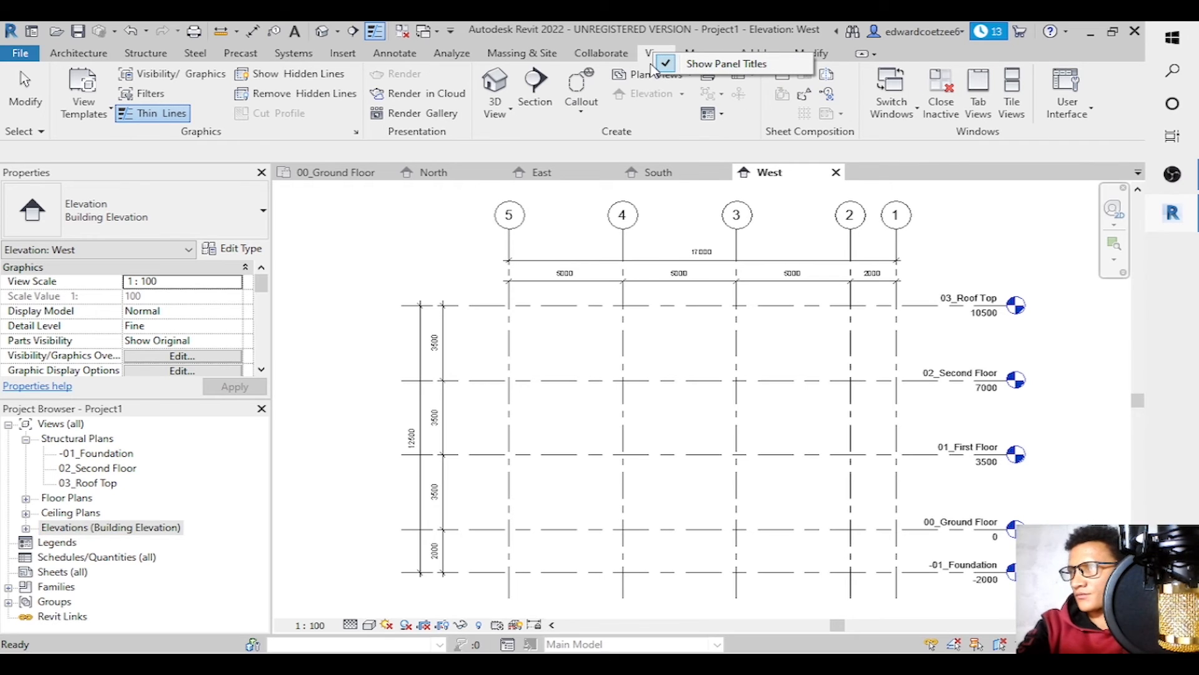
key("Escape")
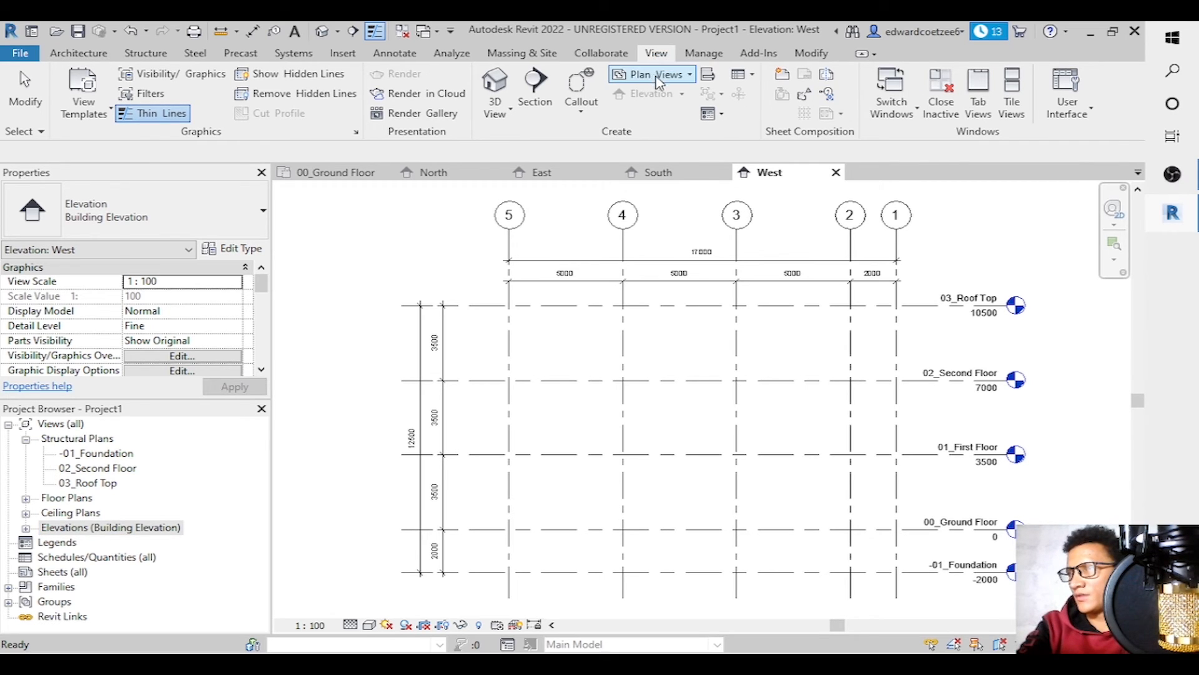
left_click(651, 75)
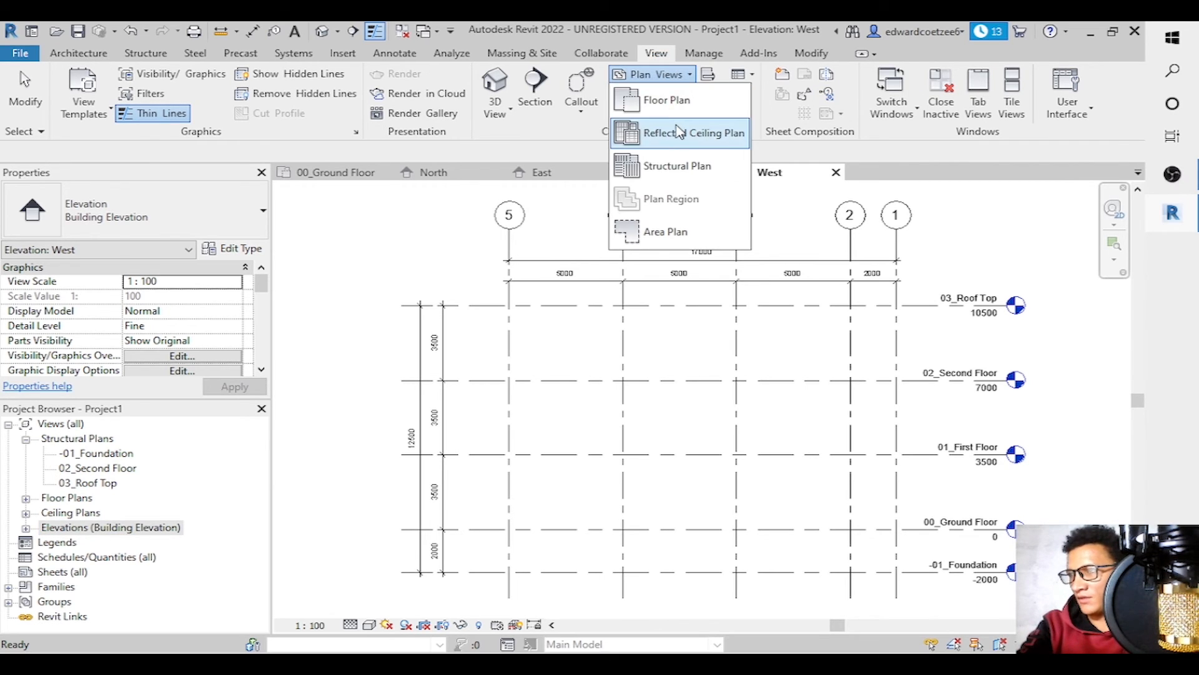
left_click(680, 167)
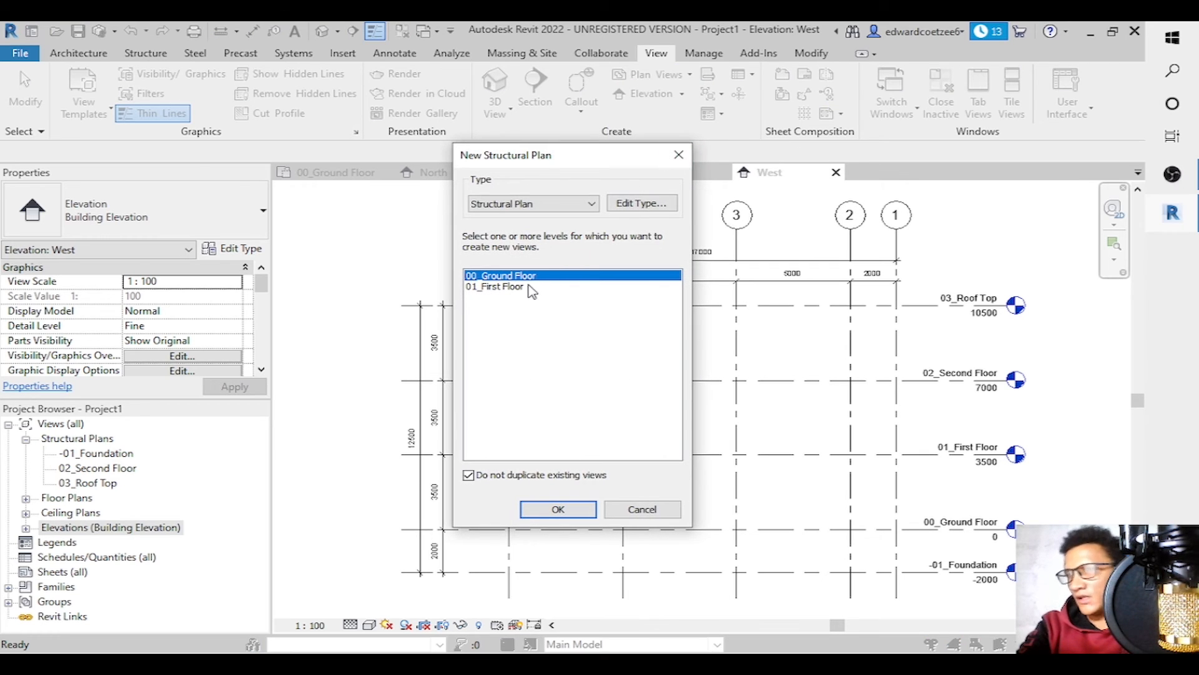
left_click(512, 291, "shift")
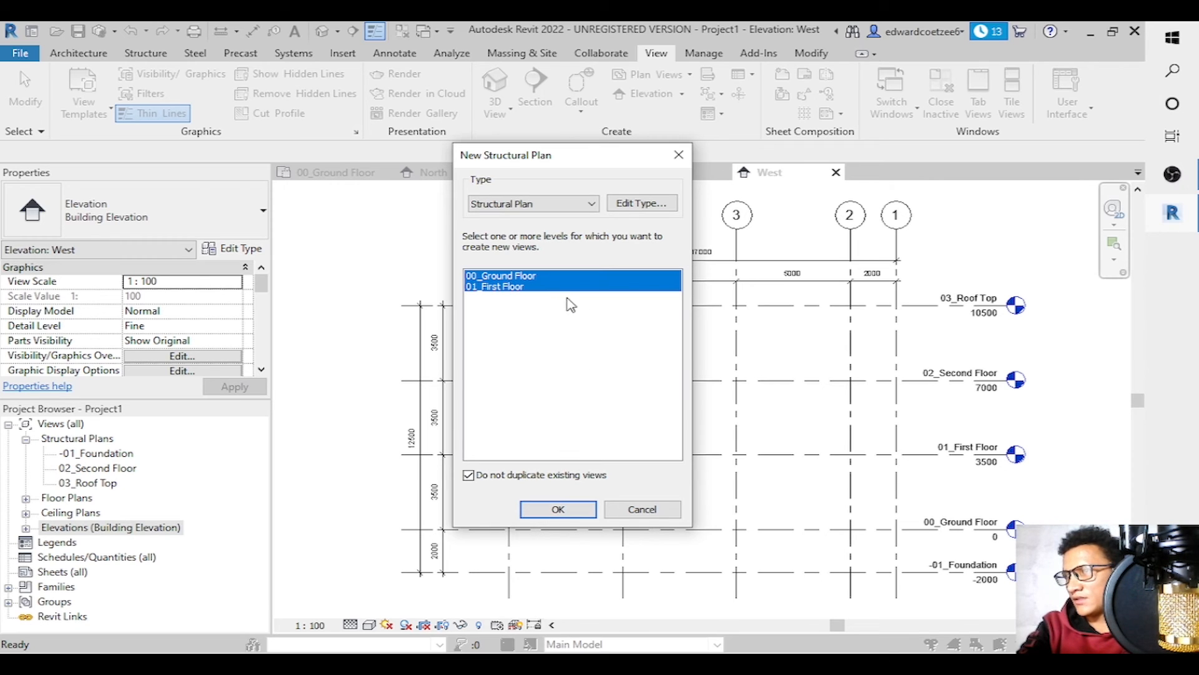
left_click(570, 518)
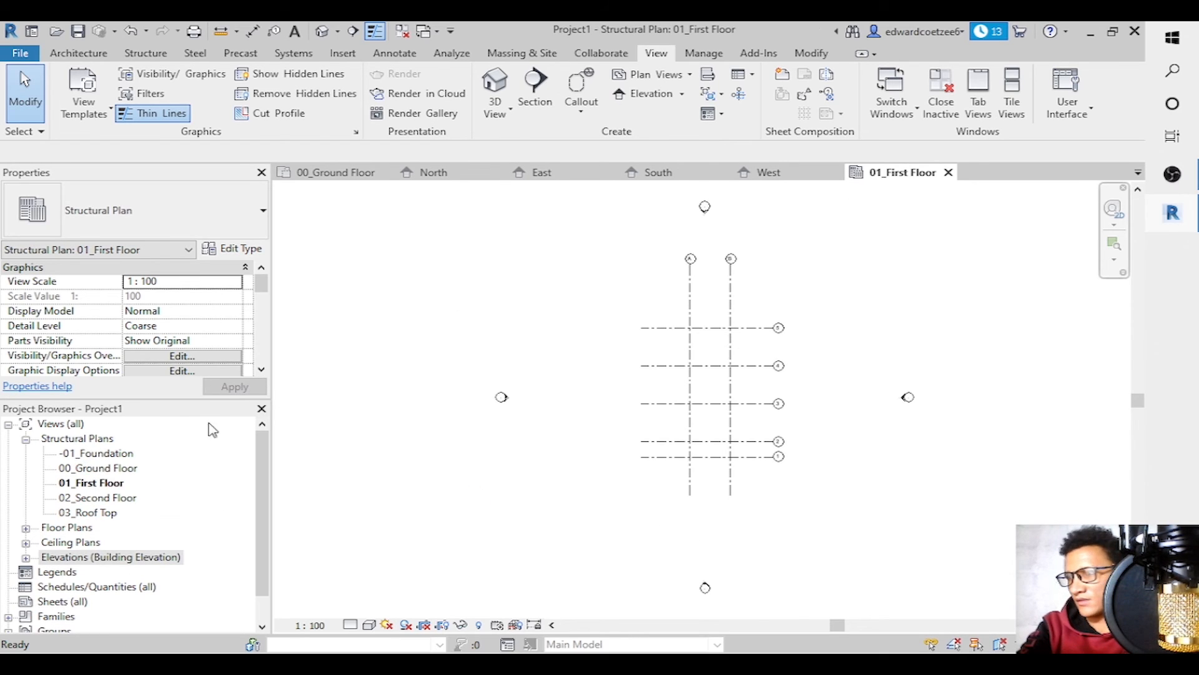
Shorten the aligned grids A and B in the 01_First Floor structural plan, bringing their bubbles closer to grid 5.
left_click(731, 304)
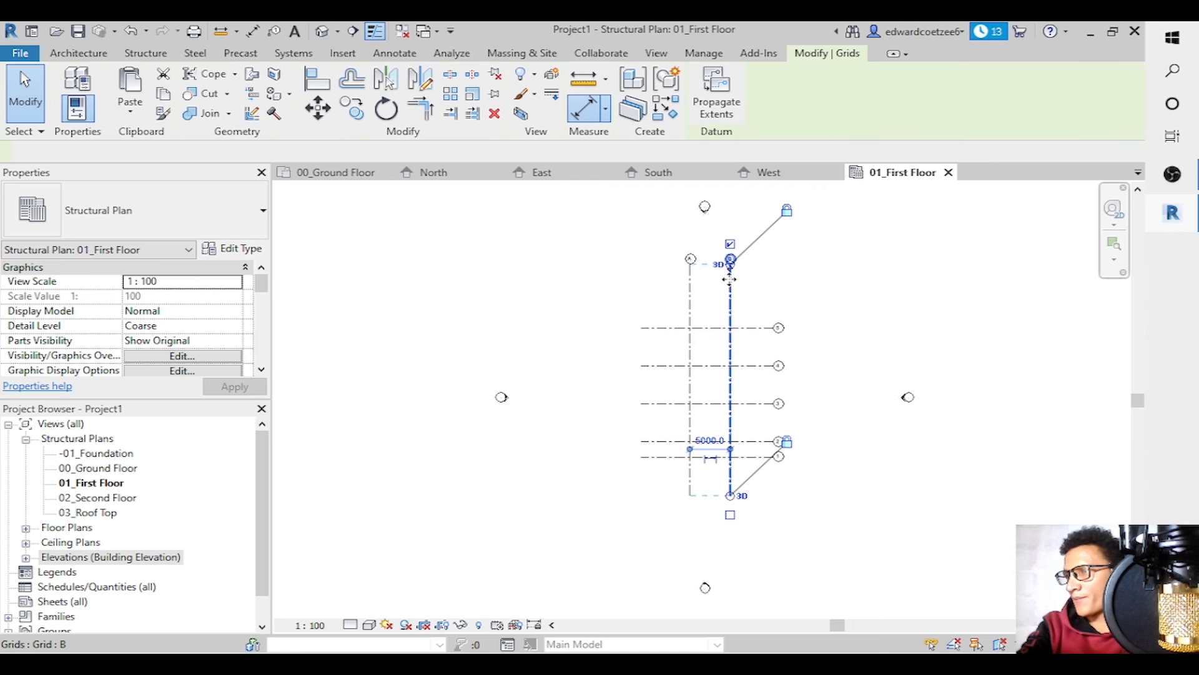
left_click_drag(738, 298, 738, 303)
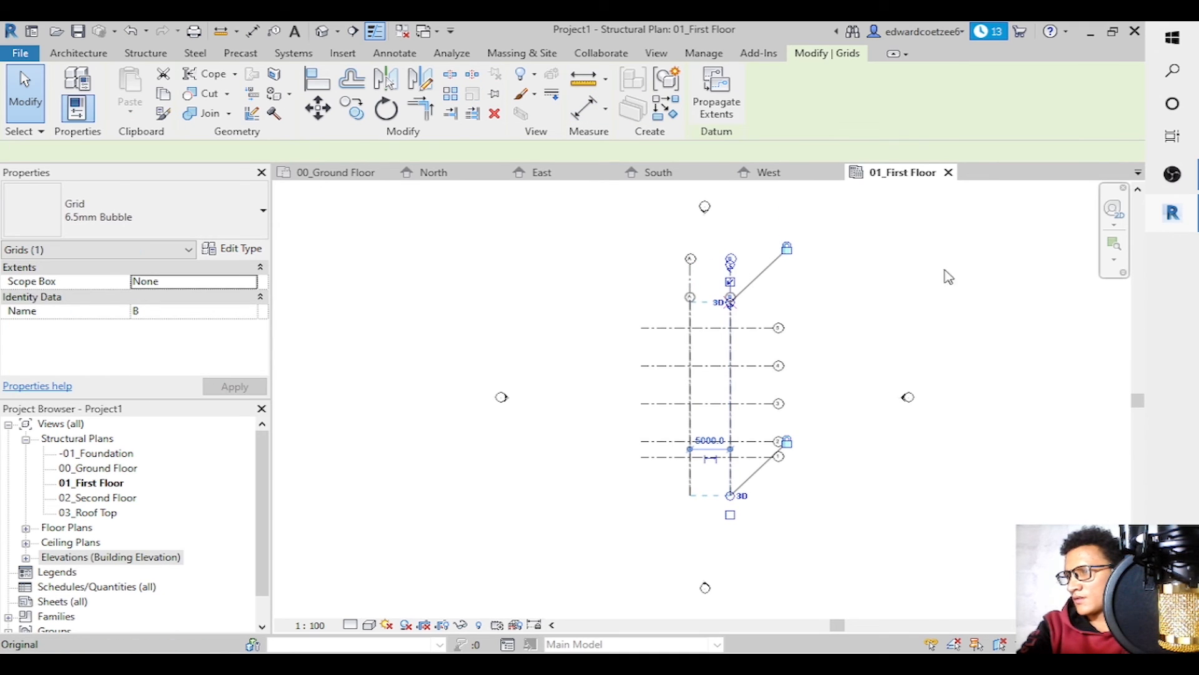
left_click(947, 277)
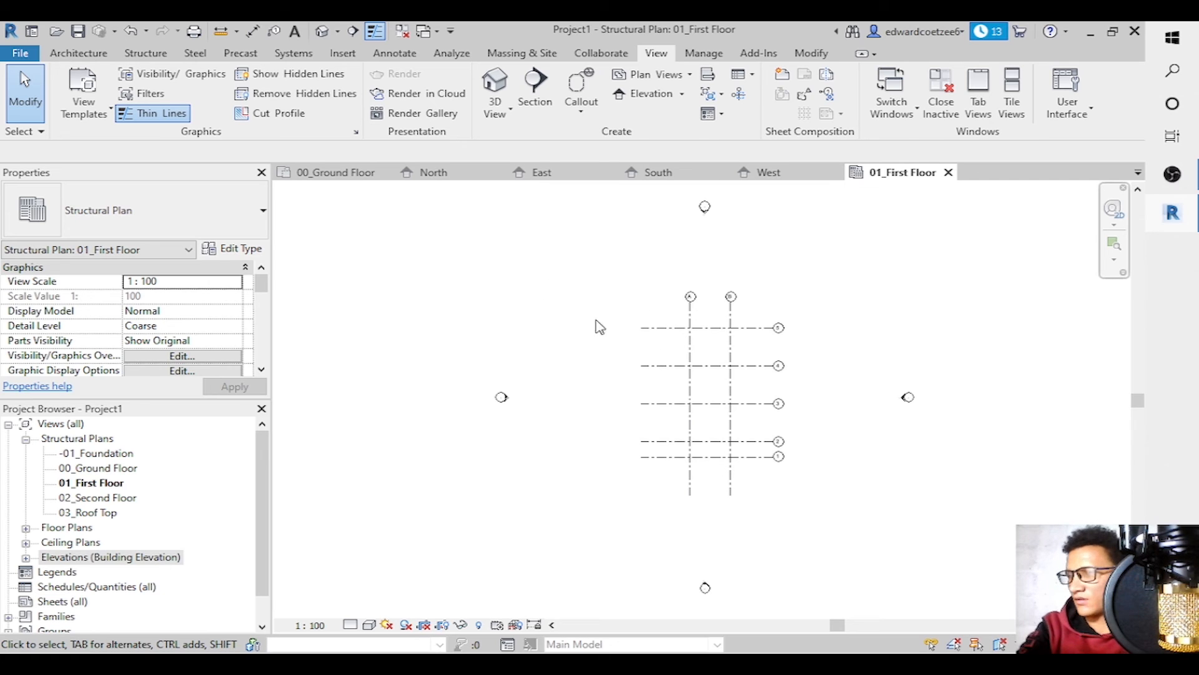
Expand the elevation, ceiling plan, floor plan and structural plan groups to review the project's views.
left_click(25, 444)
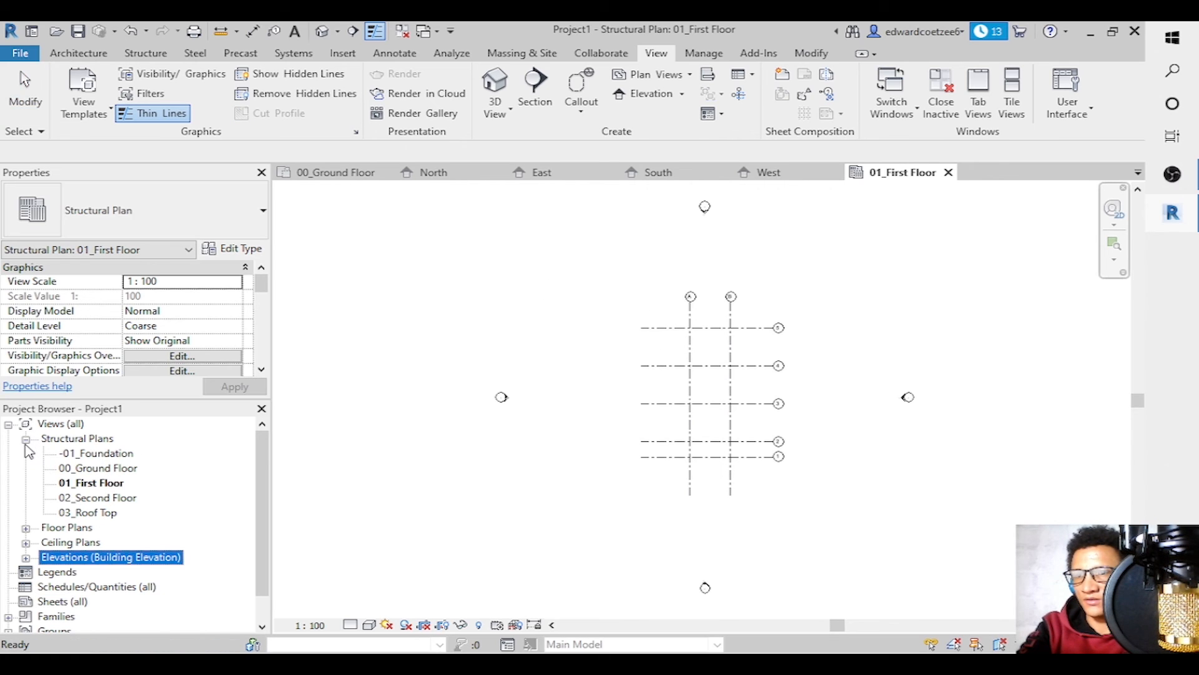
left_click(26, 440)
left_click(26, 485)
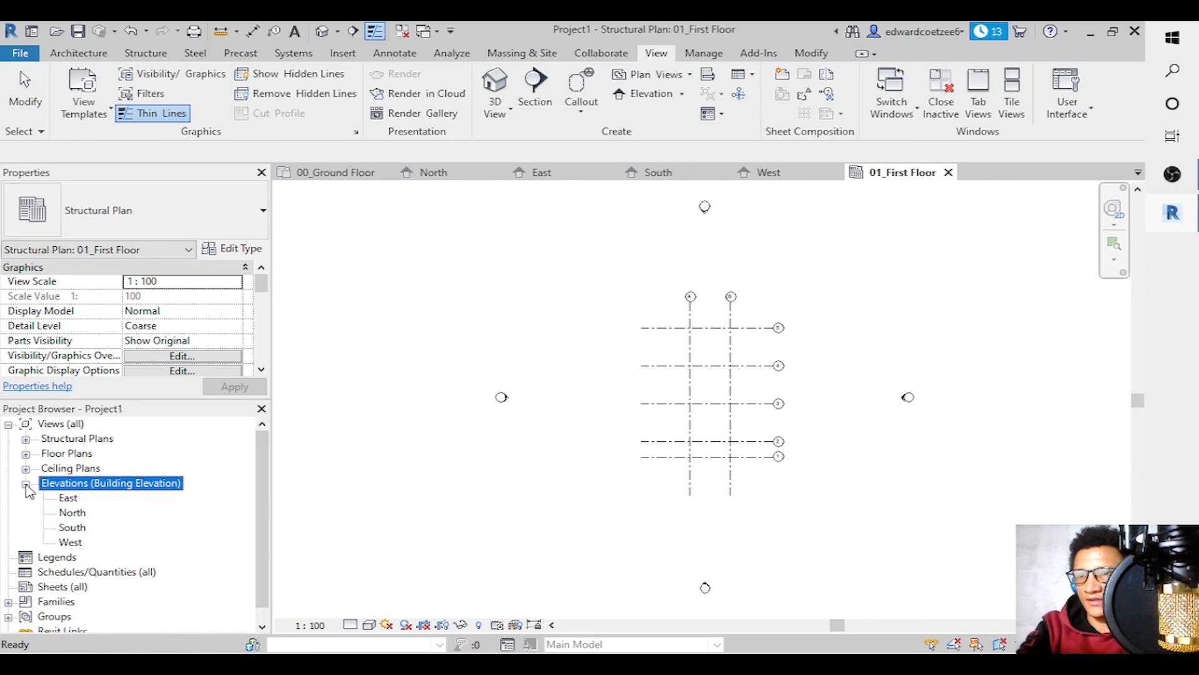
left_click(26, 469)
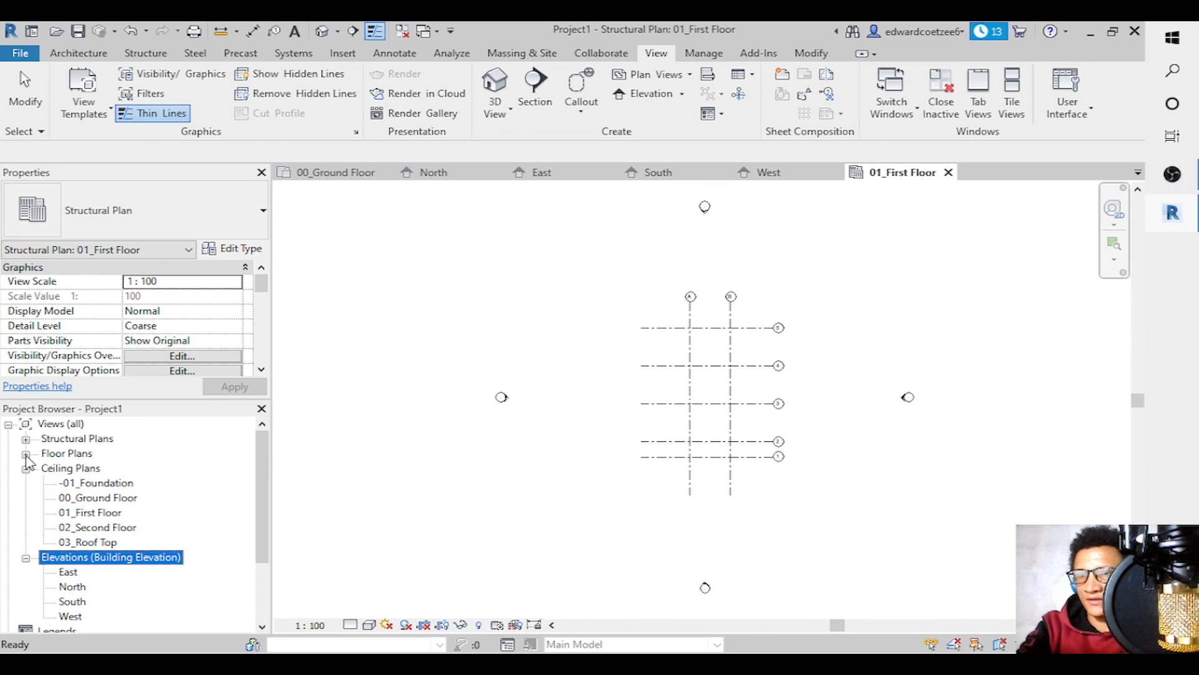
left_click(26, 454)
left_click(25, 440)
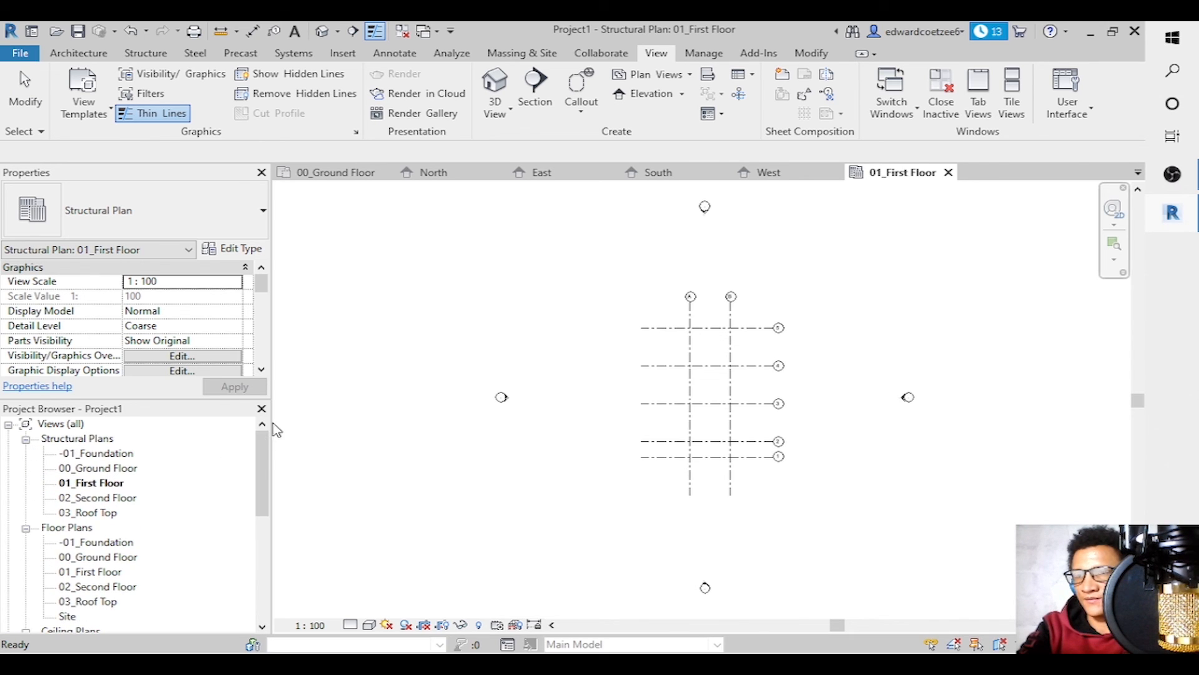
left_click(854, 328)
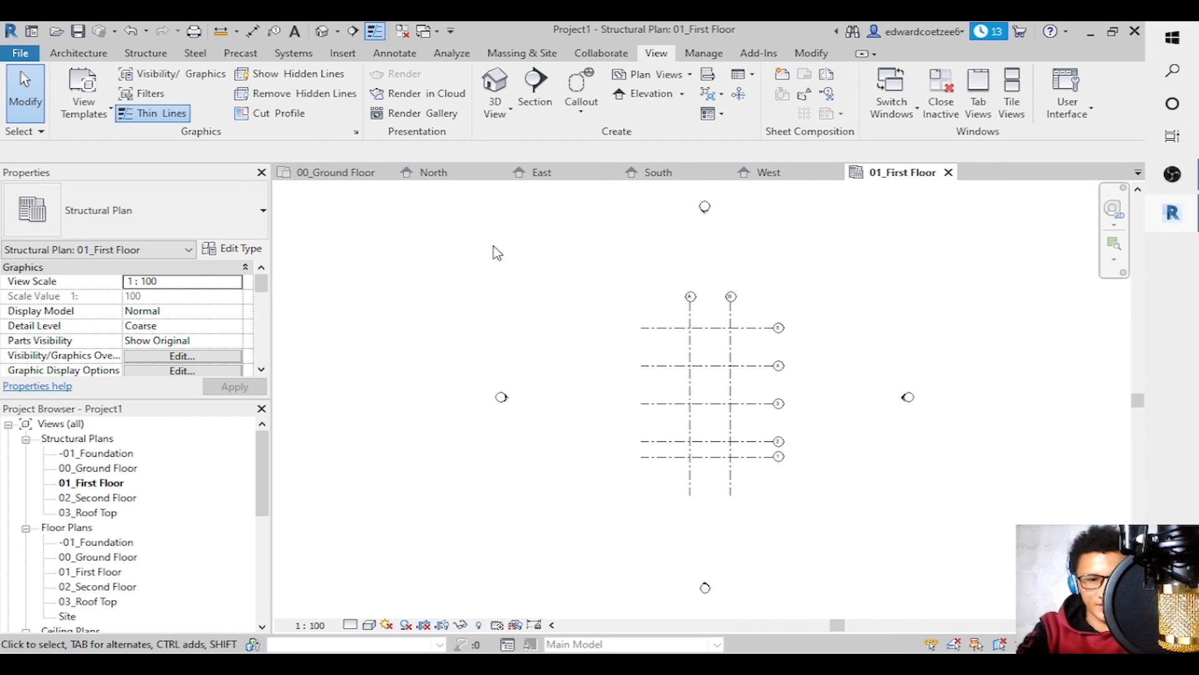
Save the project.
left_click(20, 52)
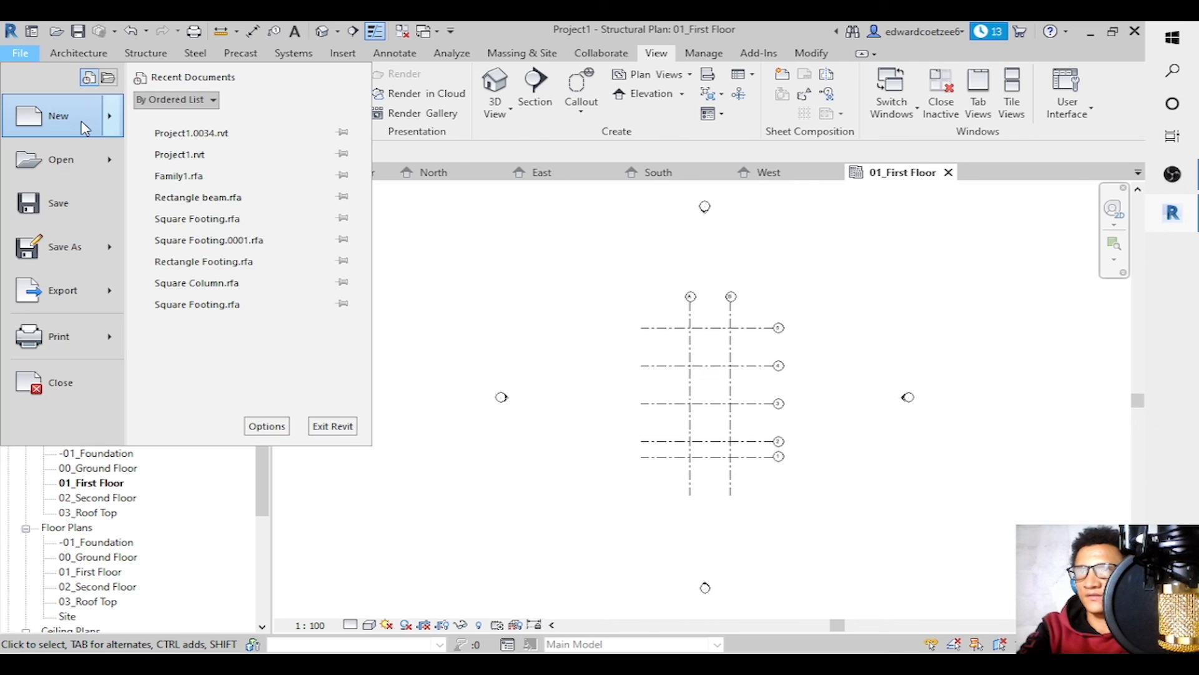
left_click(77, 208)
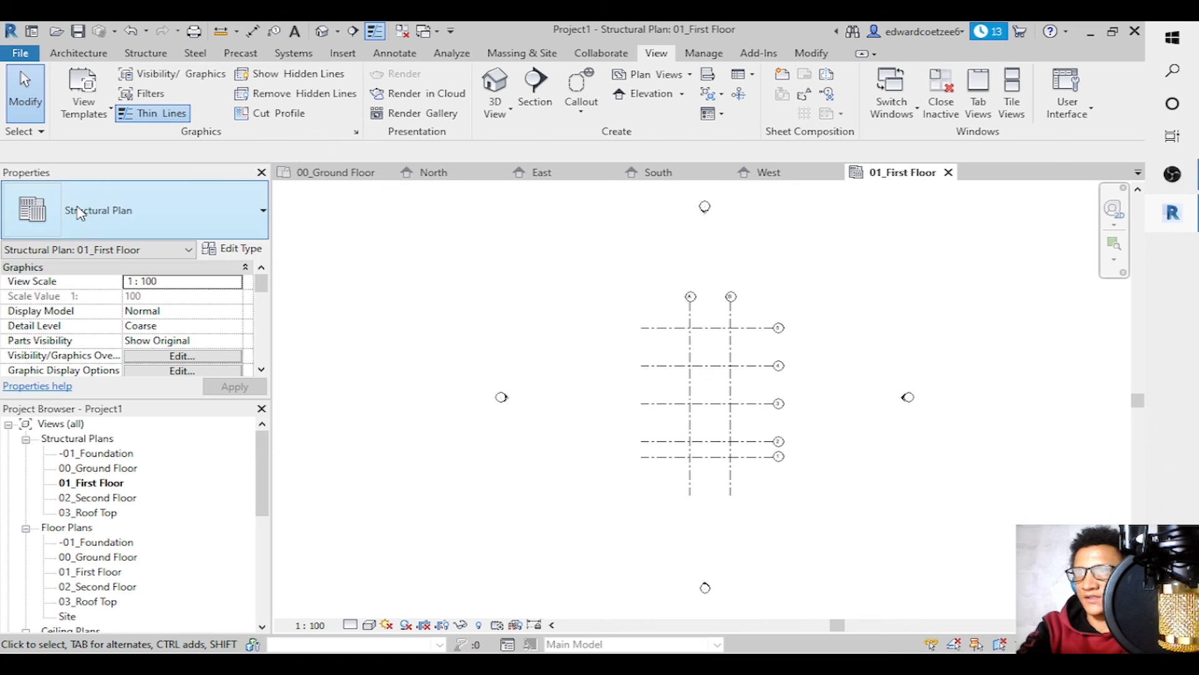